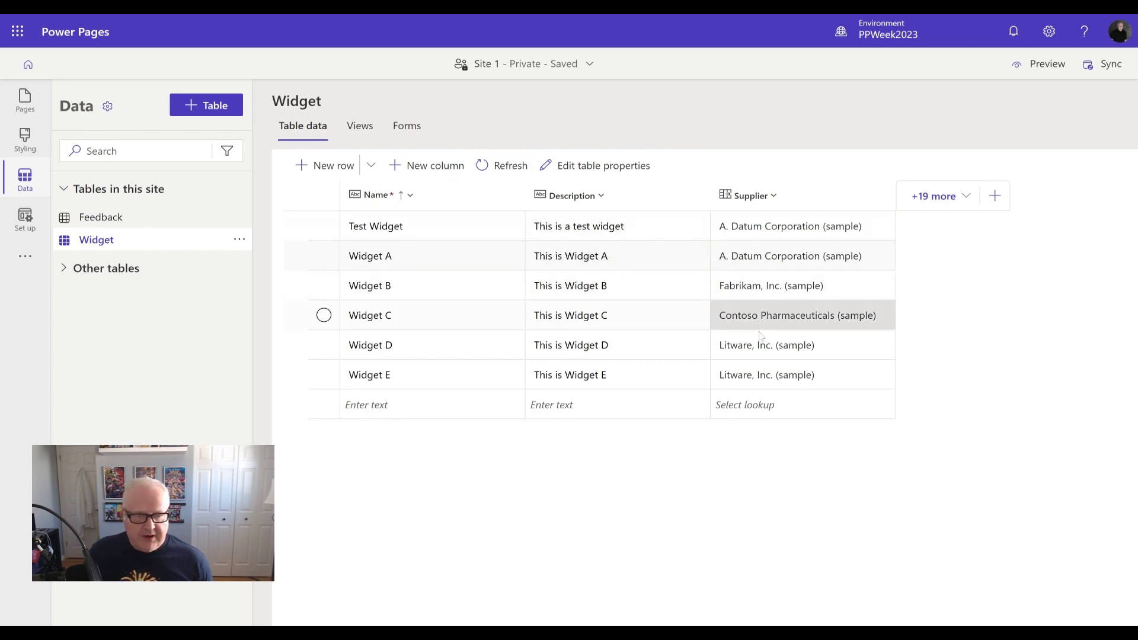
# Step: Show the Widget table's views and set the current solution for data changes to PowerPlatformWeek
pyautogui.click(360, 126)
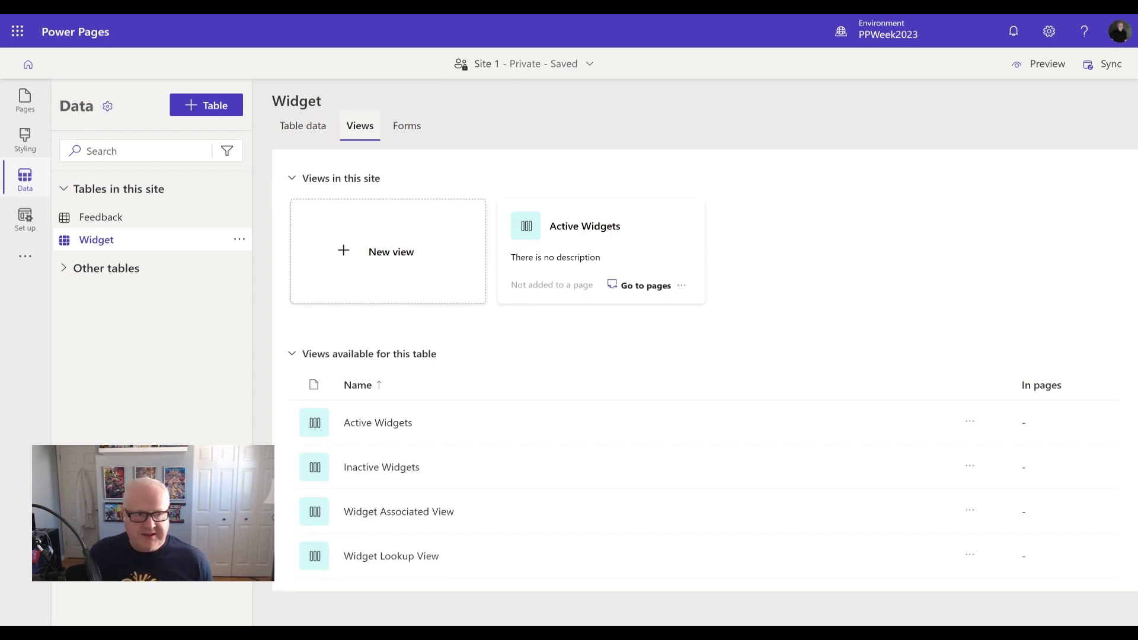
pyautogui.click(108, 107)
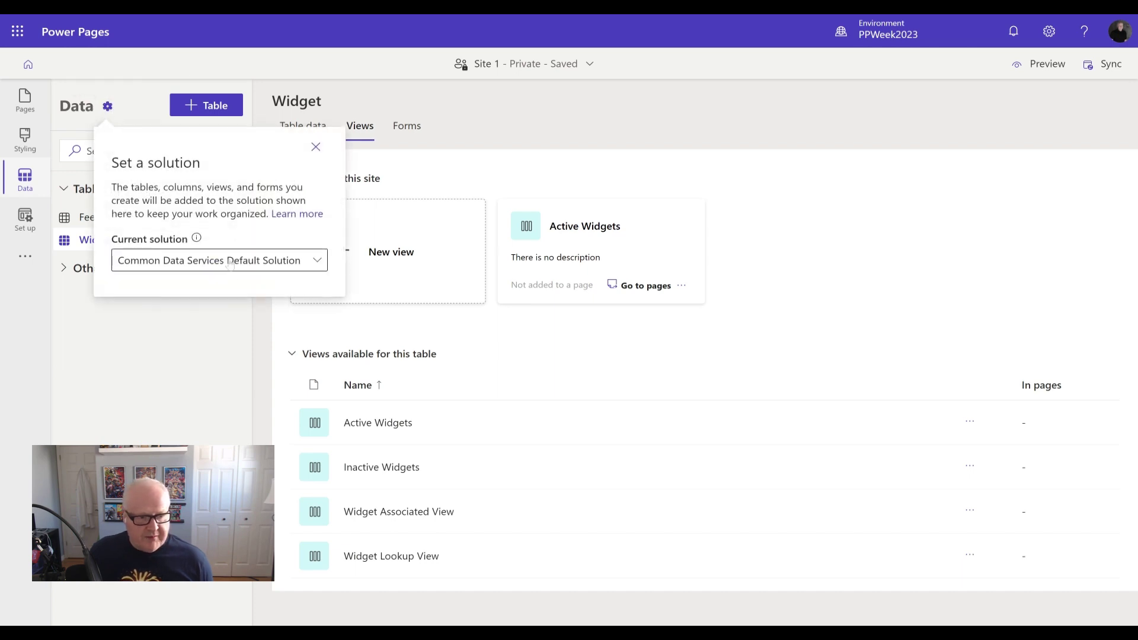
pyautogui.click(229, 262)
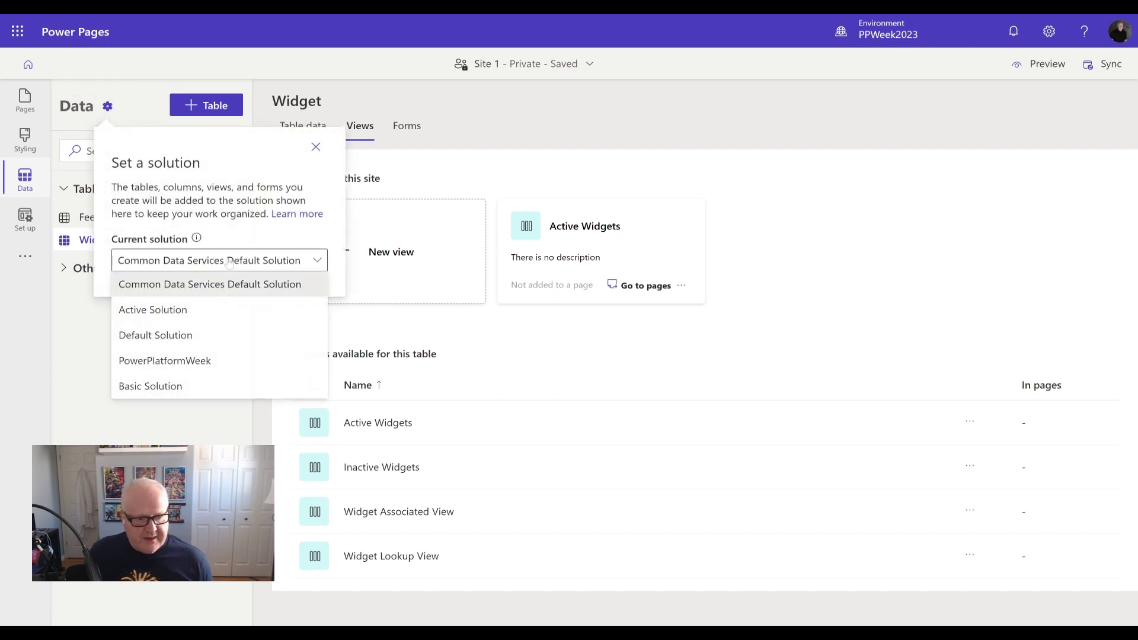
pyautogui.click(190, 363)
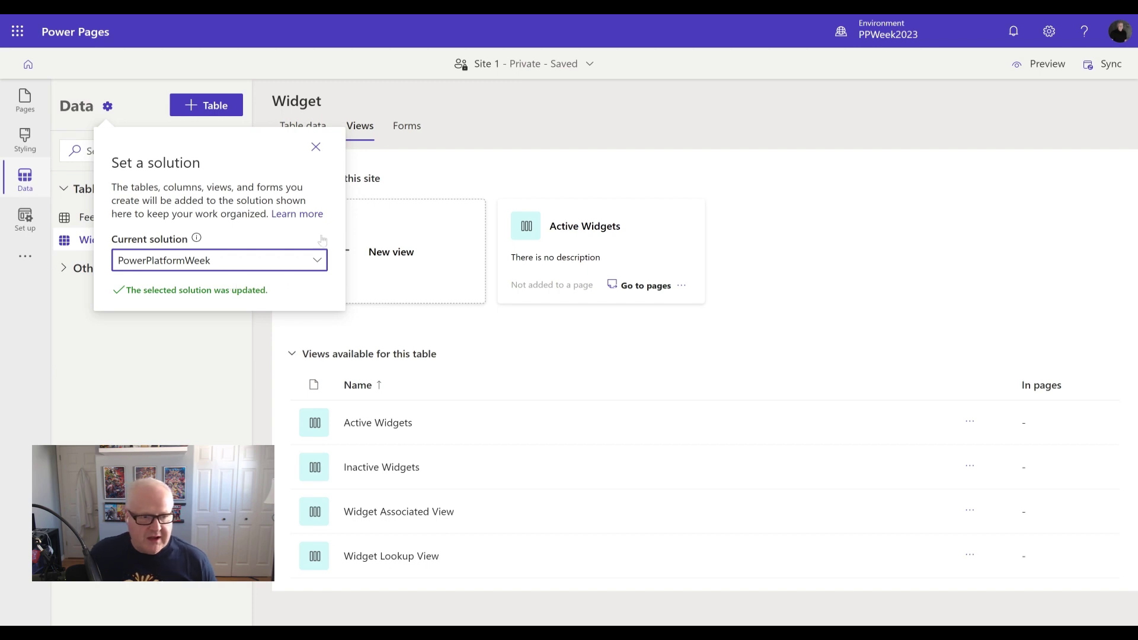
pyautogui.click(316, 147)
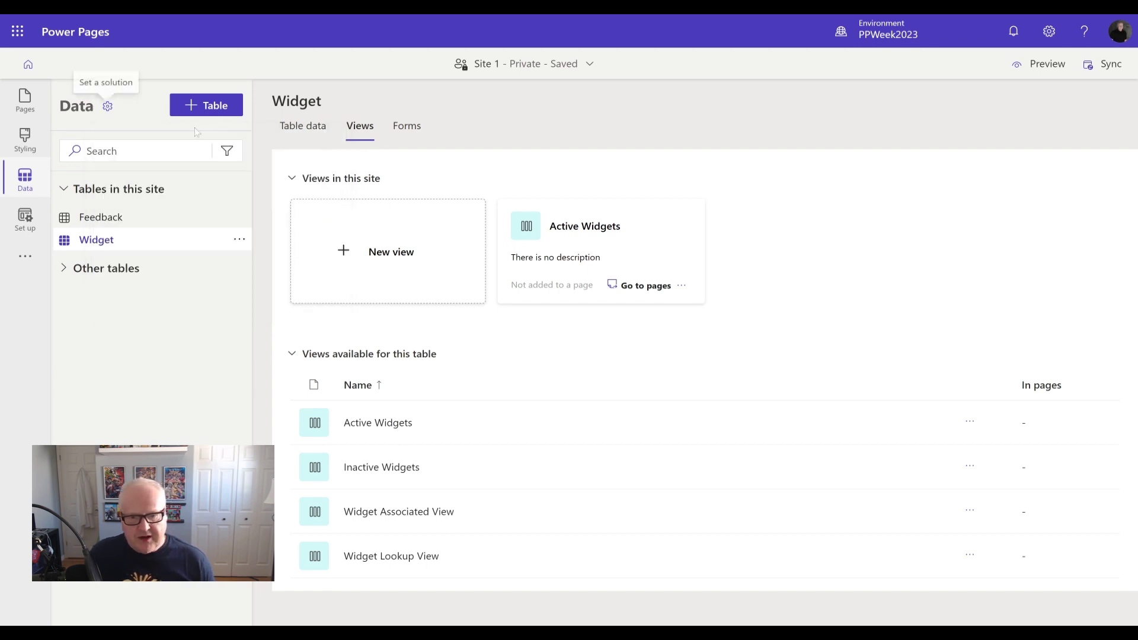
# Step: Open the Active Widgets view and add the Address 1: City column from the related Supplier (Account) table
pyautogui.click(573, 255)
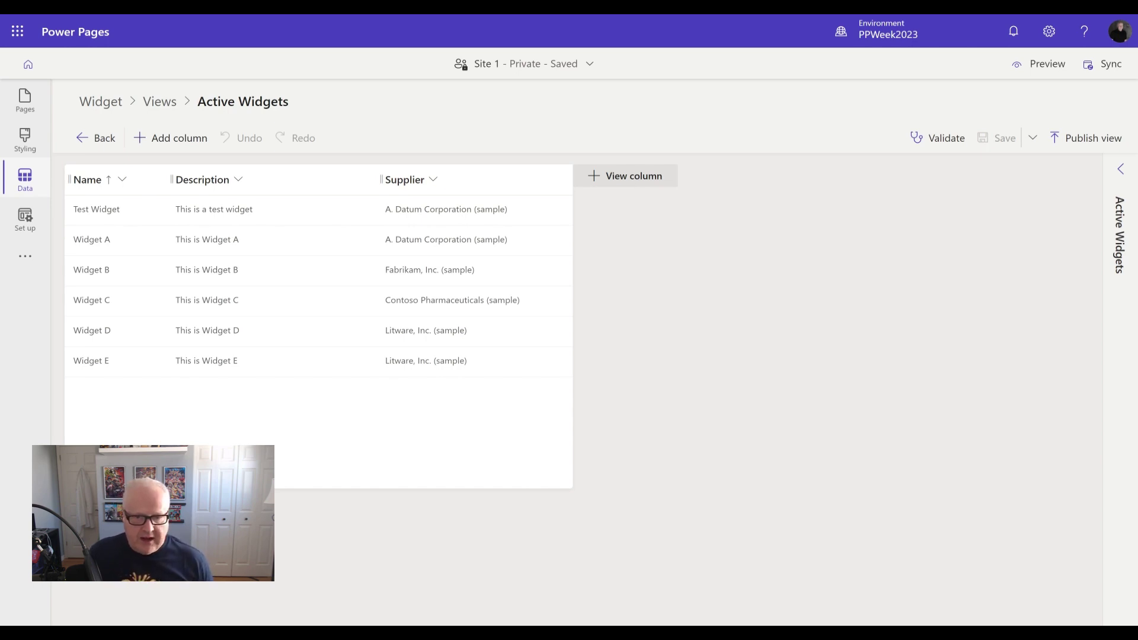
pyautogui.click(636, 187)
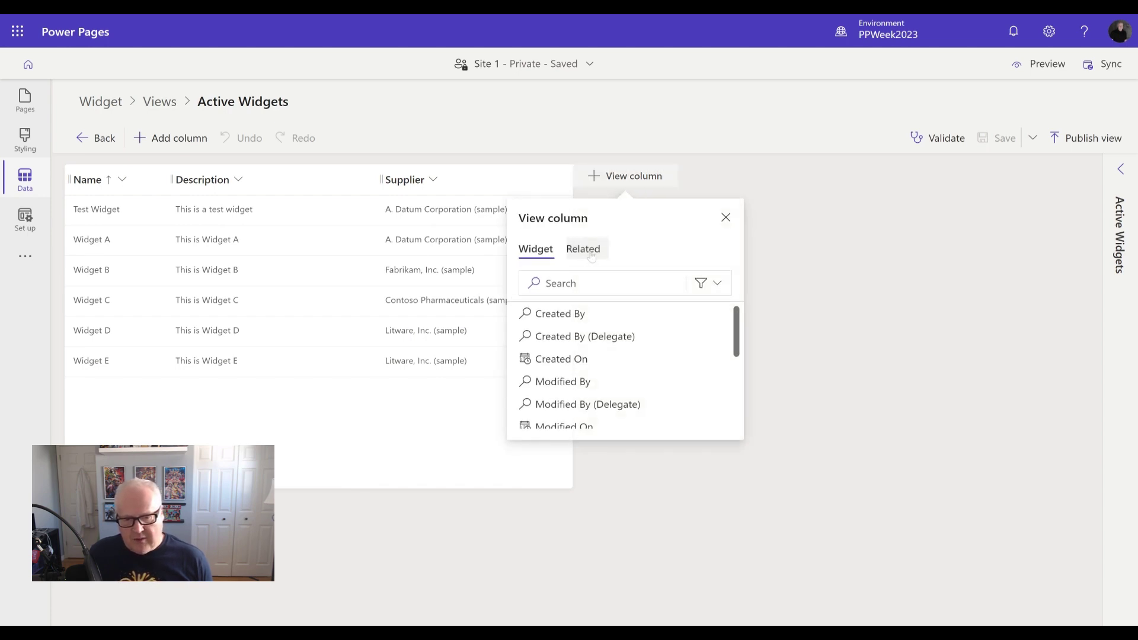
pyautogui.moveTo(553, 355)
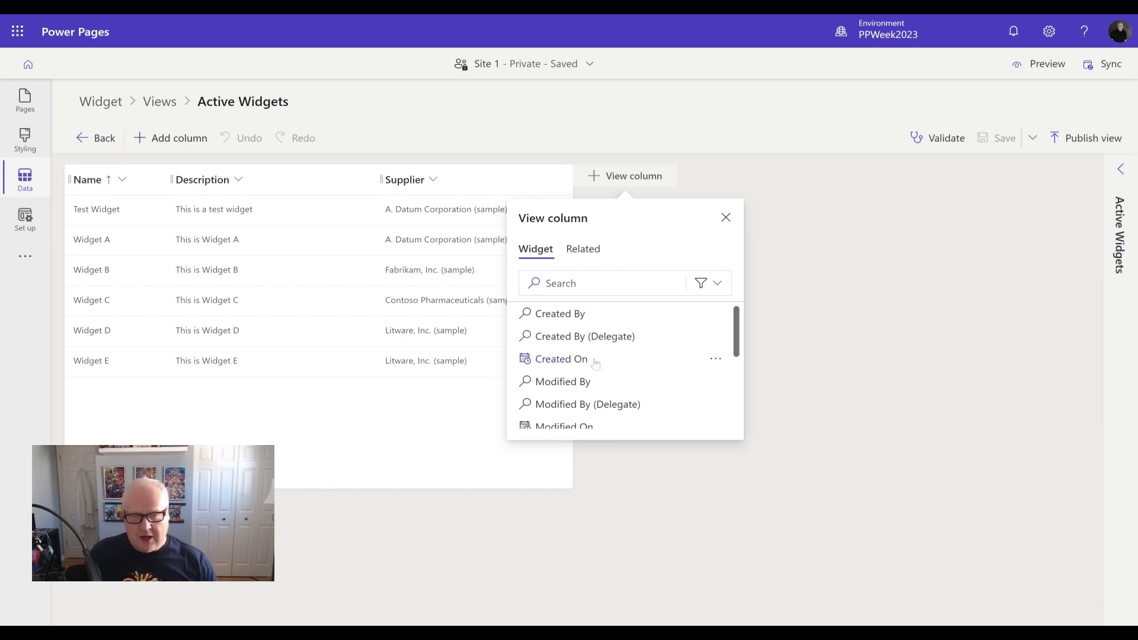
pyautogui.moveTo(594, 363)
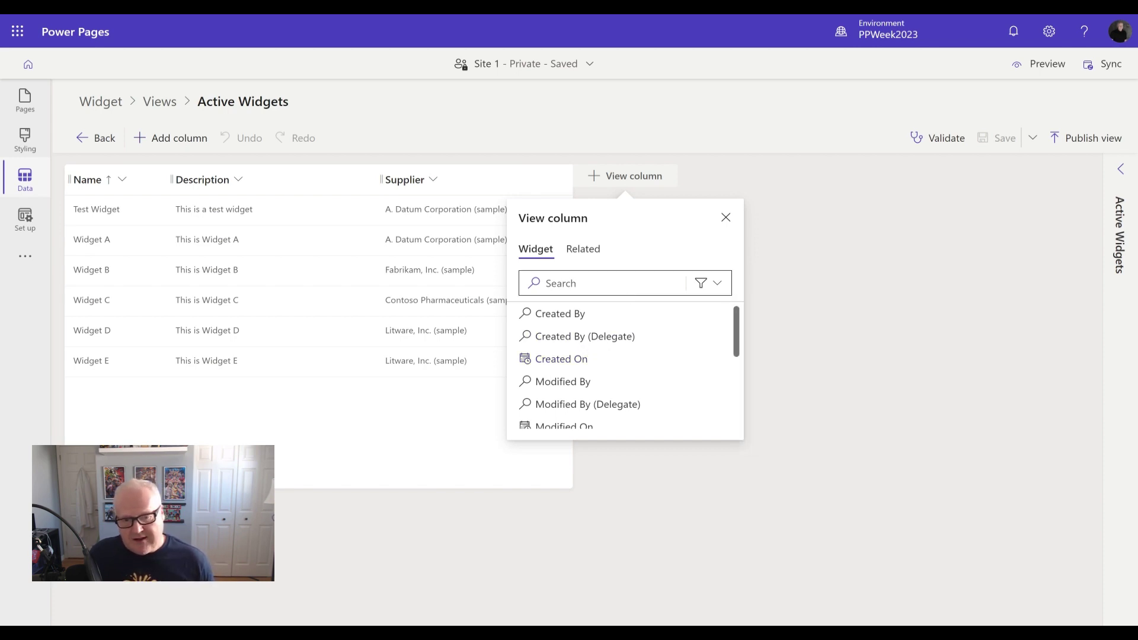
pyautogui.scroll(-2, 615, 337)
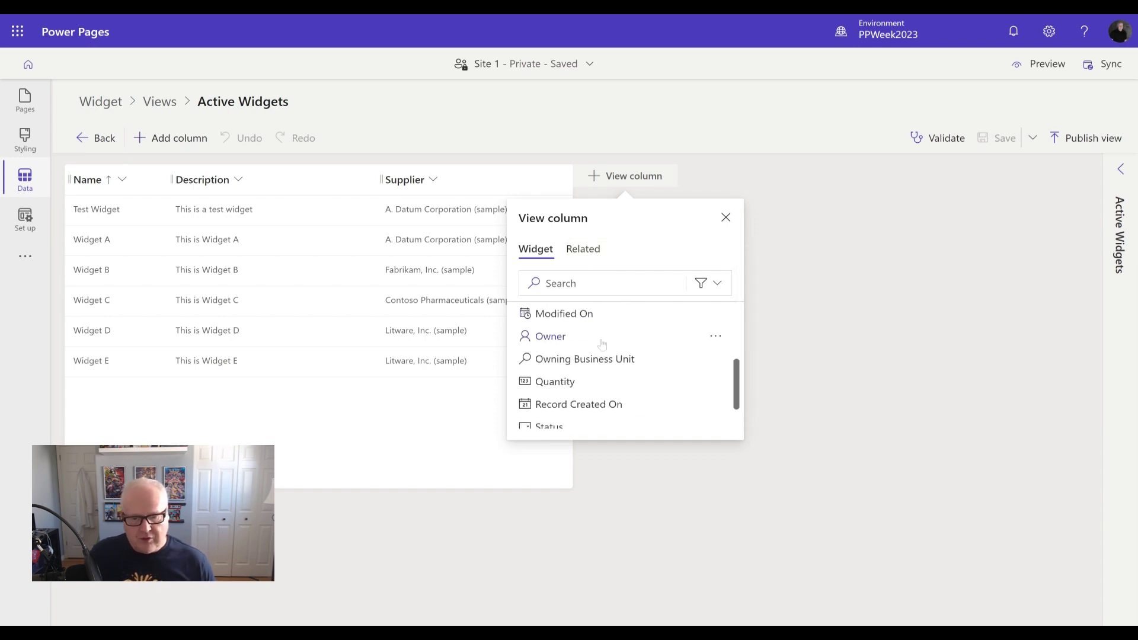
pyautogui.moveTo(614, 336)
pyautogui.scroll(-1, 614, 337)
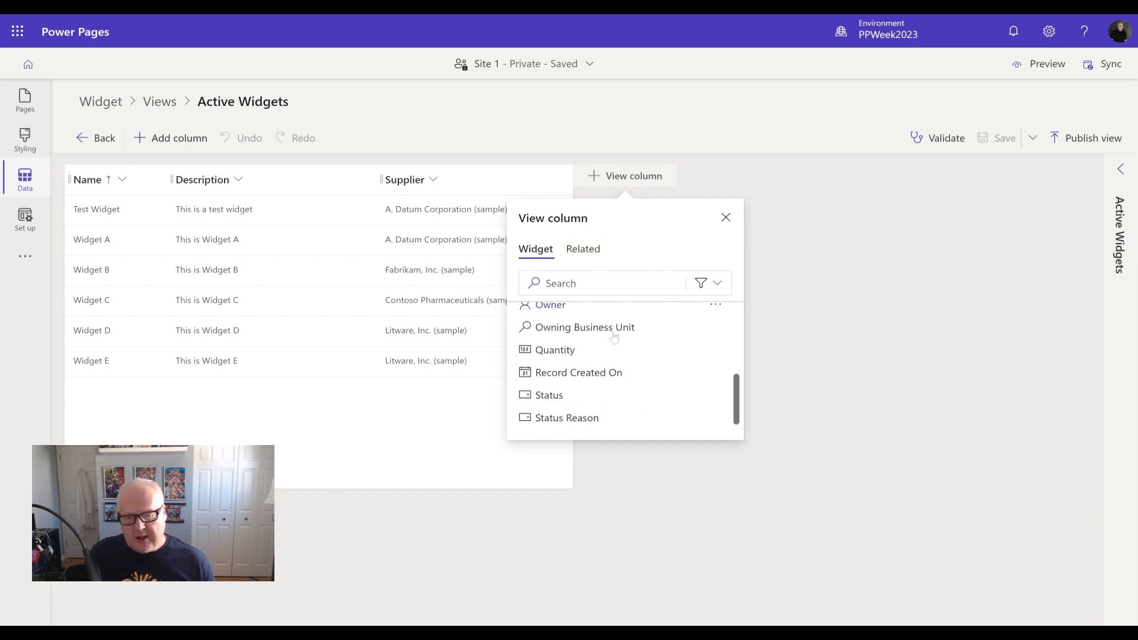
pyautogui.click(584, 250)
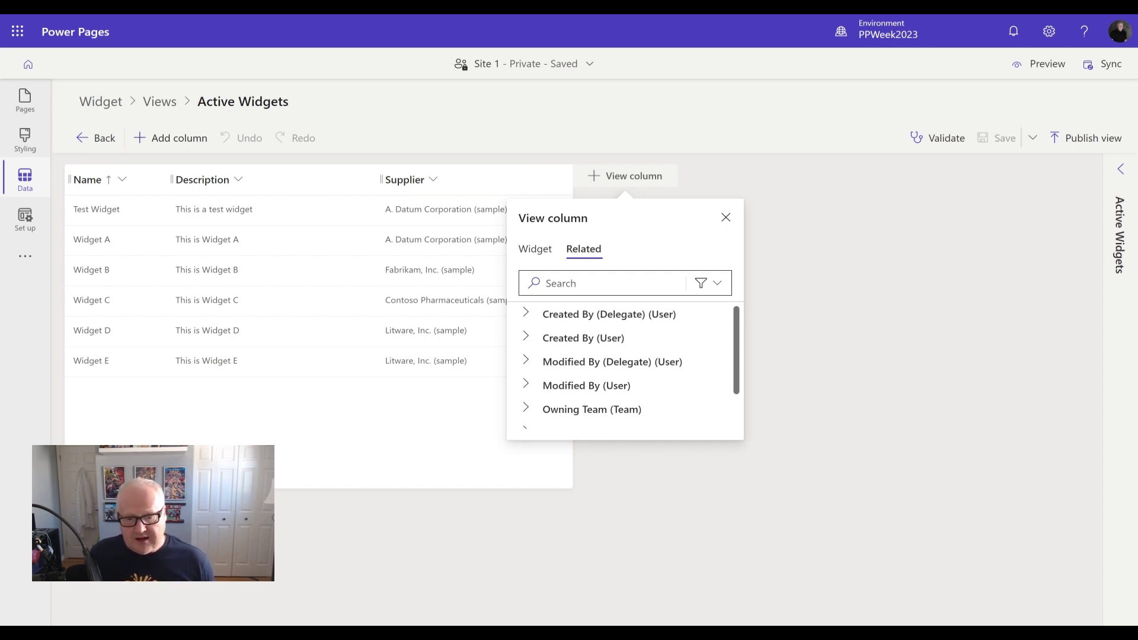
pyautogui.scroll(-1, 652, 338)
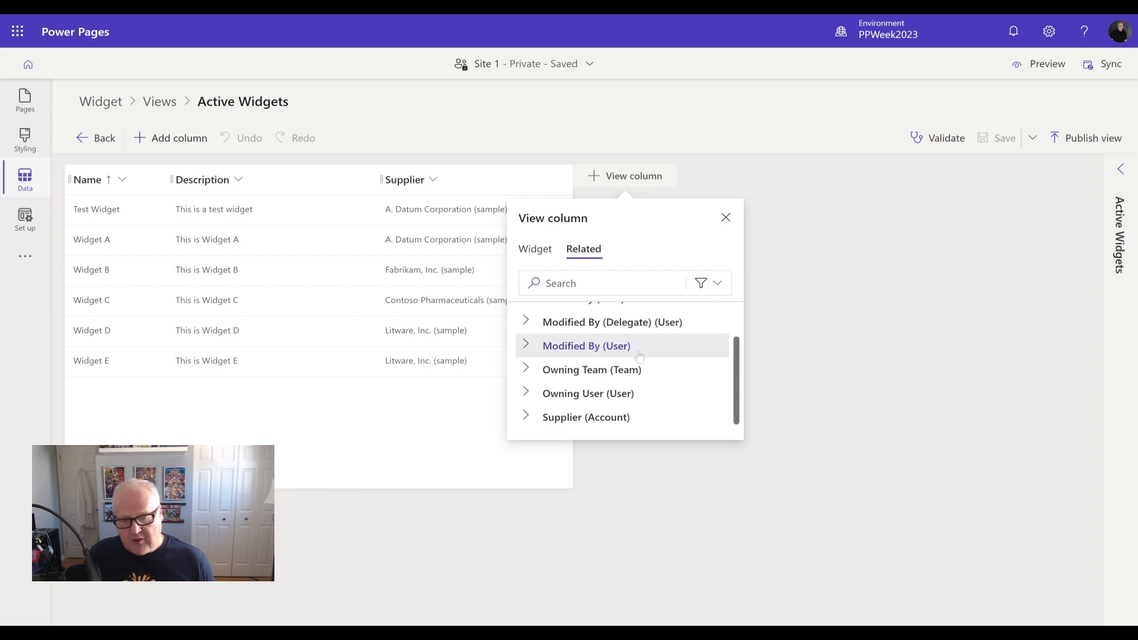
pyautogui.click(526, 417)
pyautogui.scroll(-4, 655, 388)
pyautogui.moveTo(655, 387)
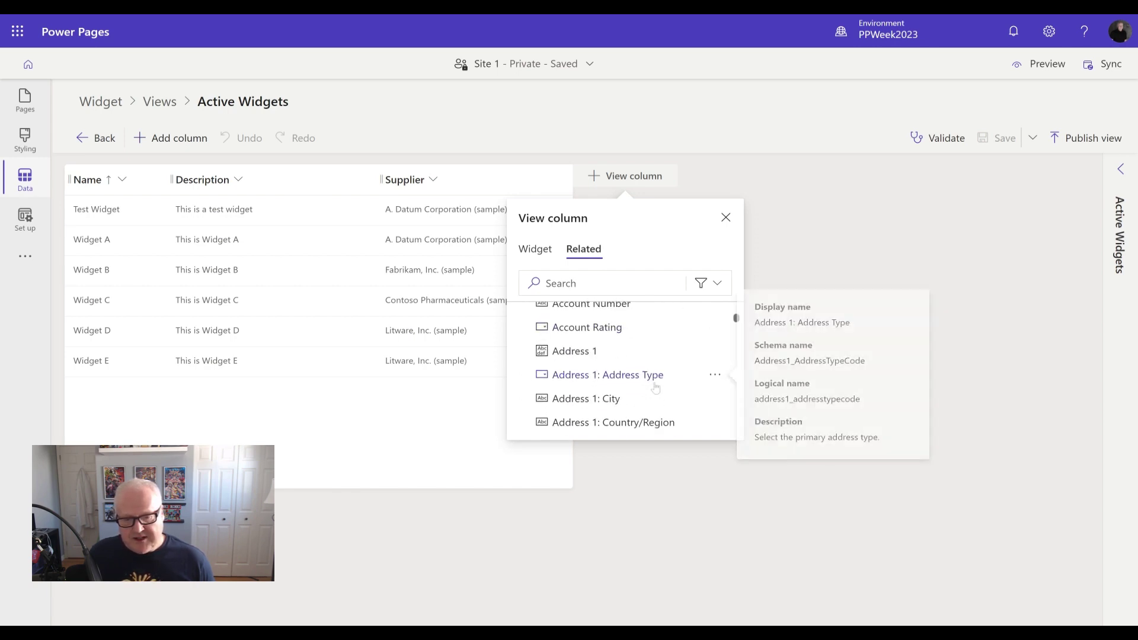
pyautogui.scroll(1, 656, 387)
pyautogui.scroll(-2, 655, 387)
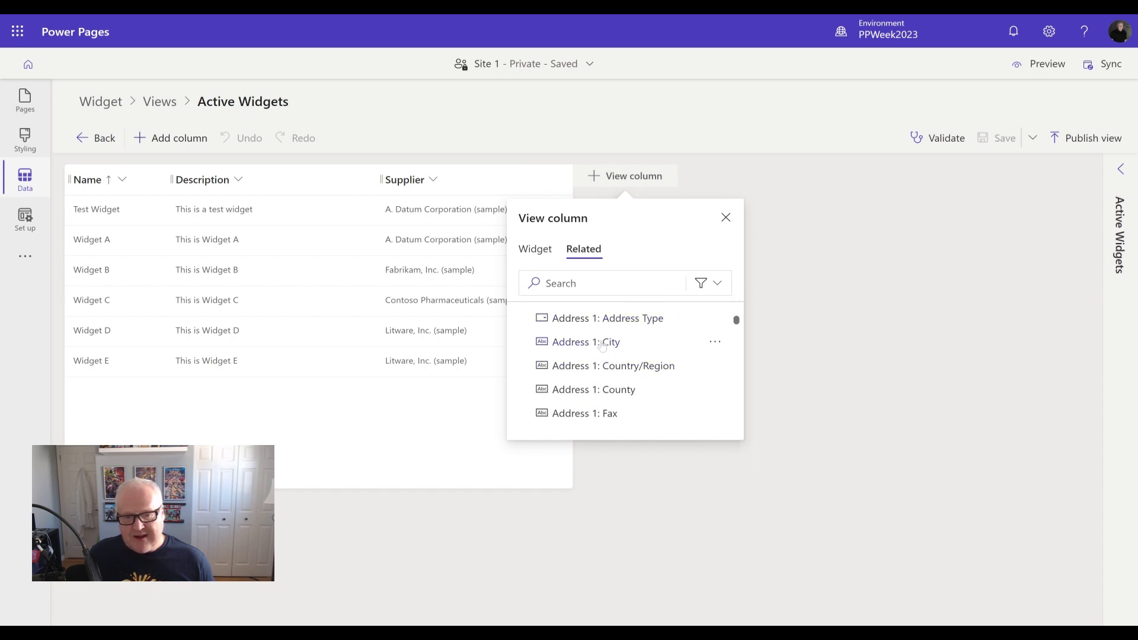
pyautogui.click(602, 346)
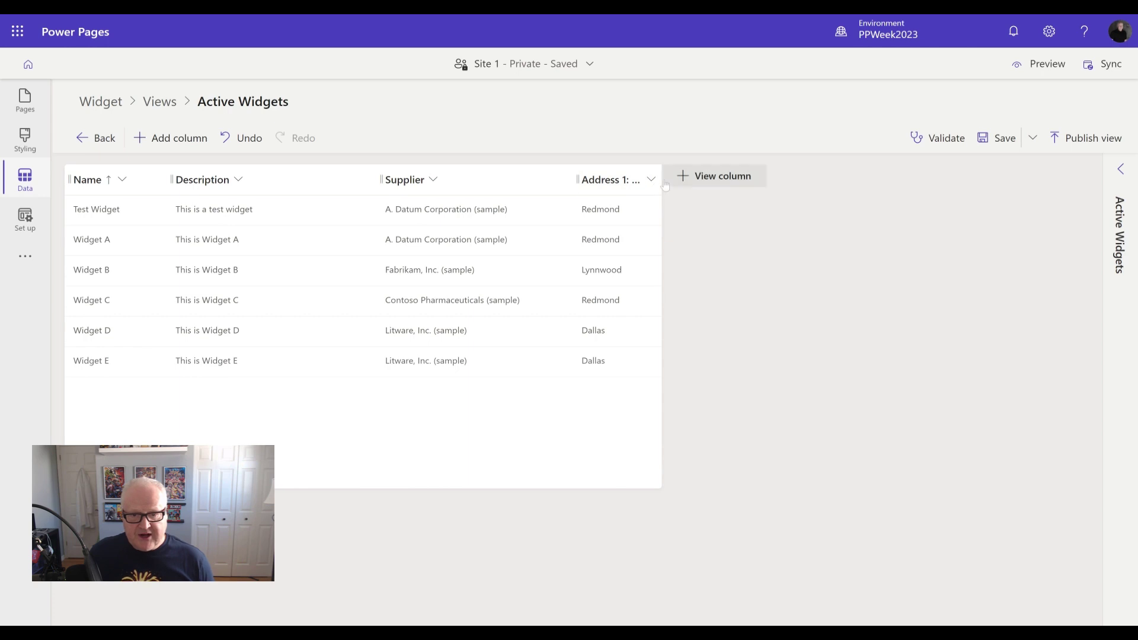
# Step: Widen the Address 1: City (Supplier) column to fit its full heading, and save and publish the view
pyautogui.moveTo(659, 181); pyautogui.dragTo(735, 180)
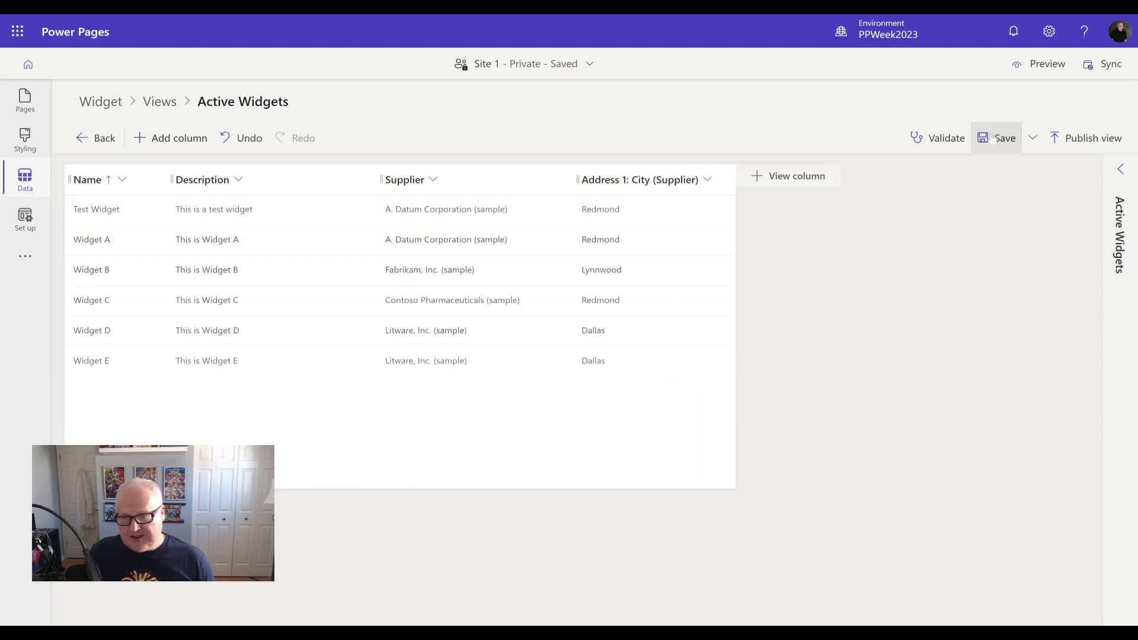
pyautogui.click(996, 141)
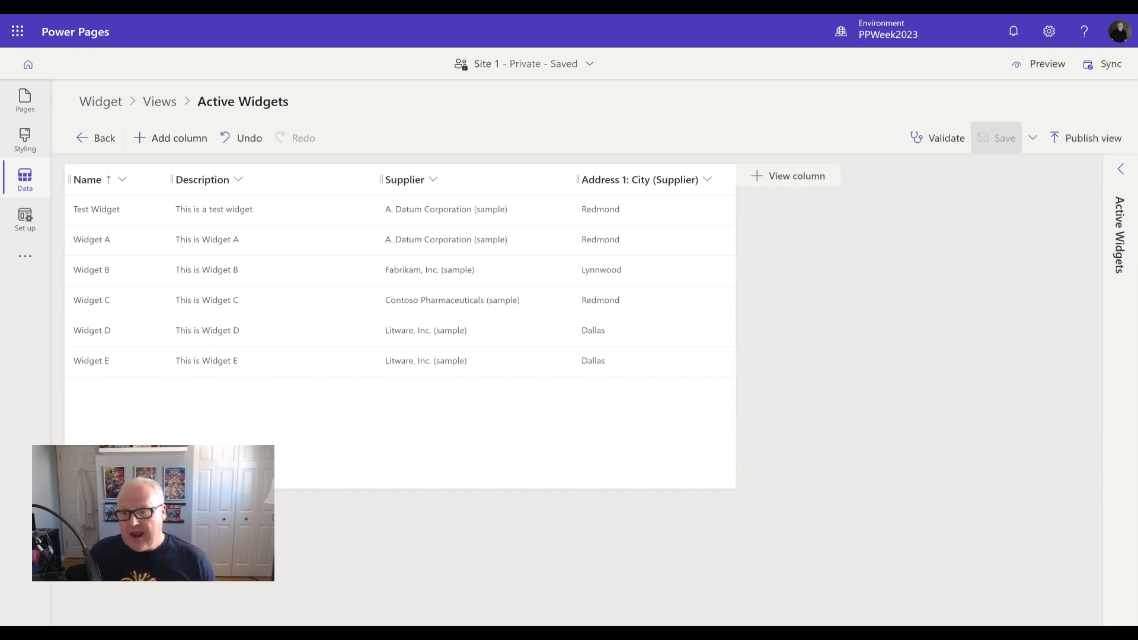
pyautogui.click(1092, 140)
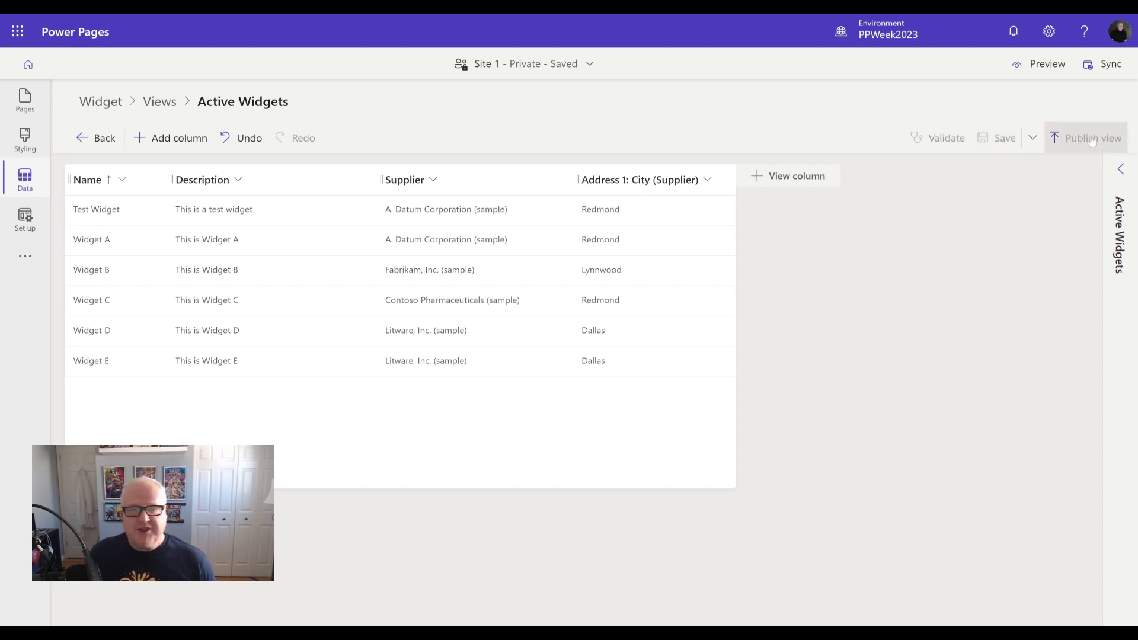
# Step: Add a blank page named "Widget List" to the site's main navigation
pyautogui.click(36, 104)
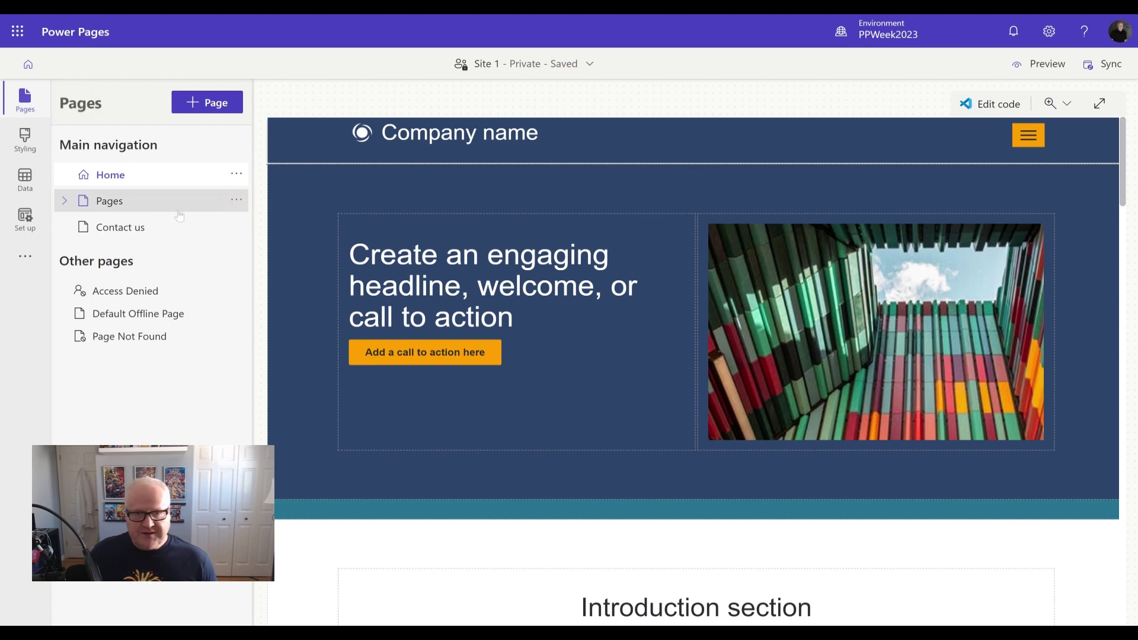
pyautogui.click(217, 104)
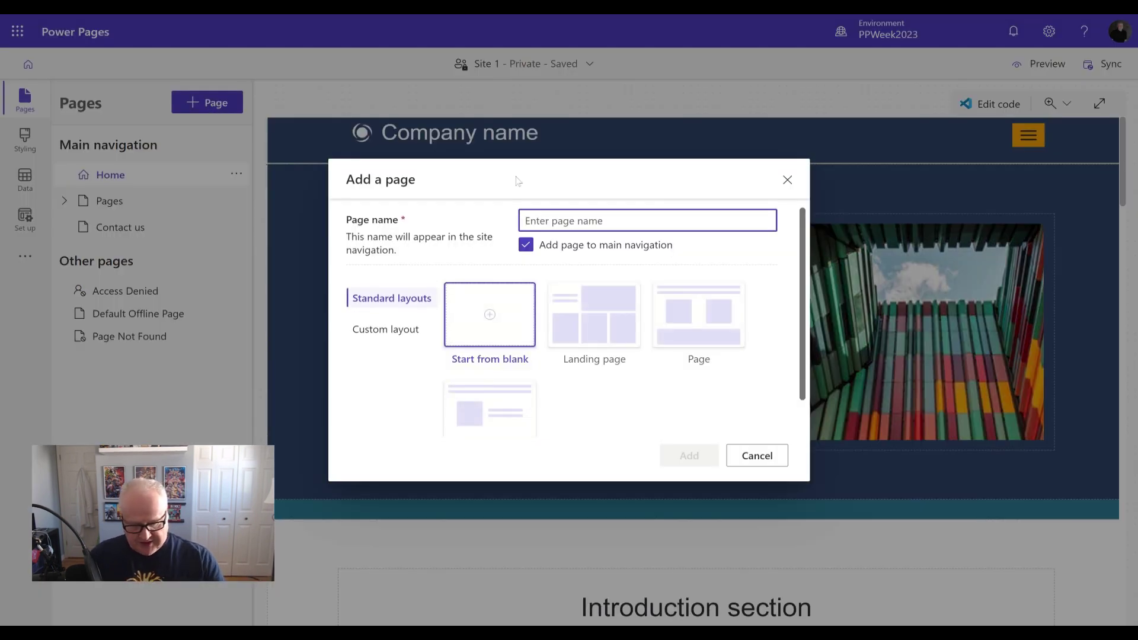
pyautogui.write('Widge')
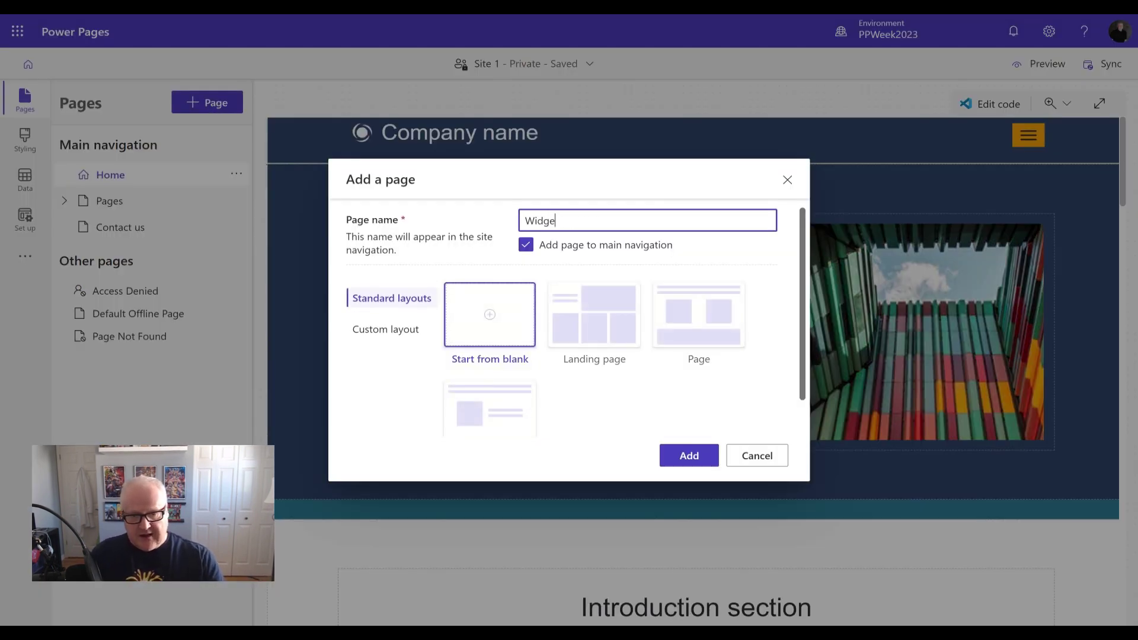
pyautogui.write('t List')
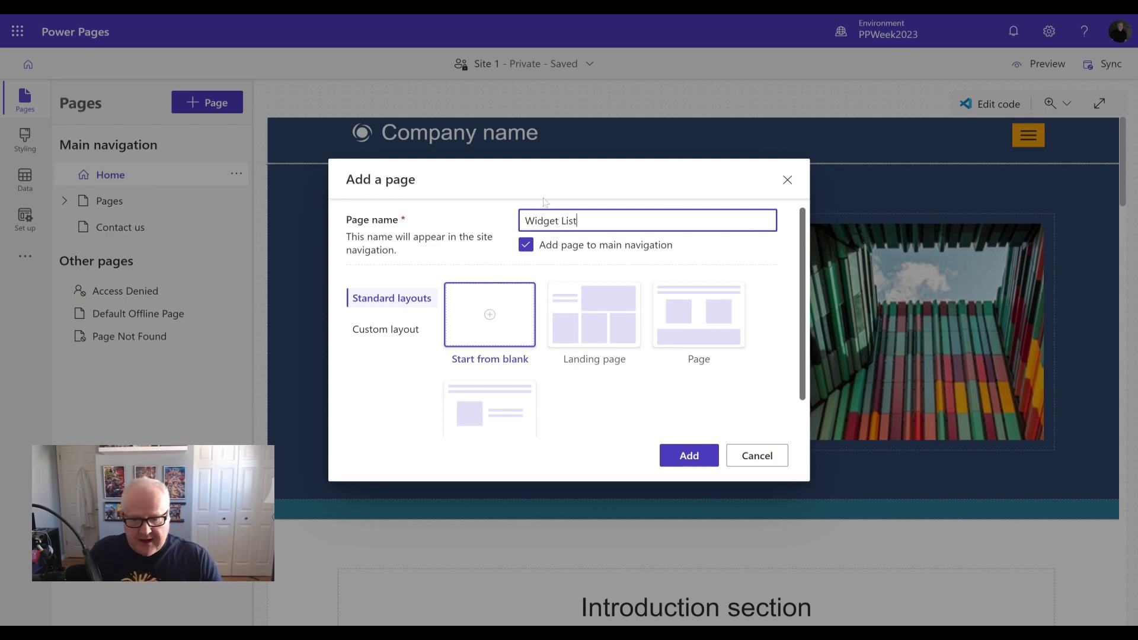
pyautogui.click(688, 466)
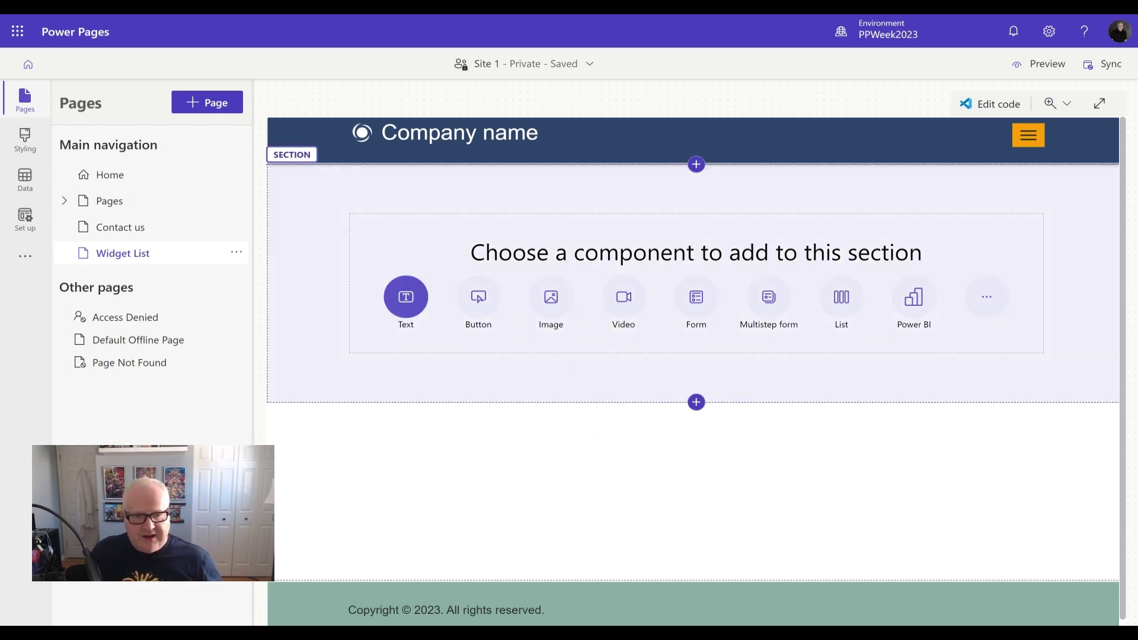
# Step: Add the text "Widget List" as a Heading 1 in the page's empty section, with a spacer beneath it
pyautogui.click(407, 299)
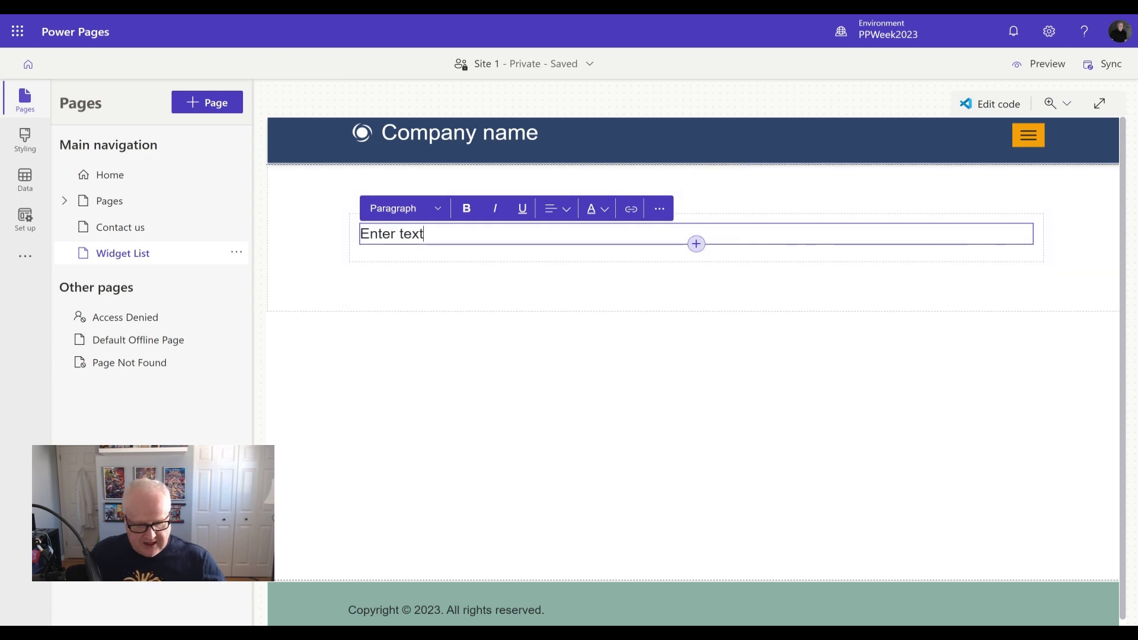
pyautogui.moveTo(425, 234); pyautogui.dragTo(360, 234)
pyautogui.write('Widget List')
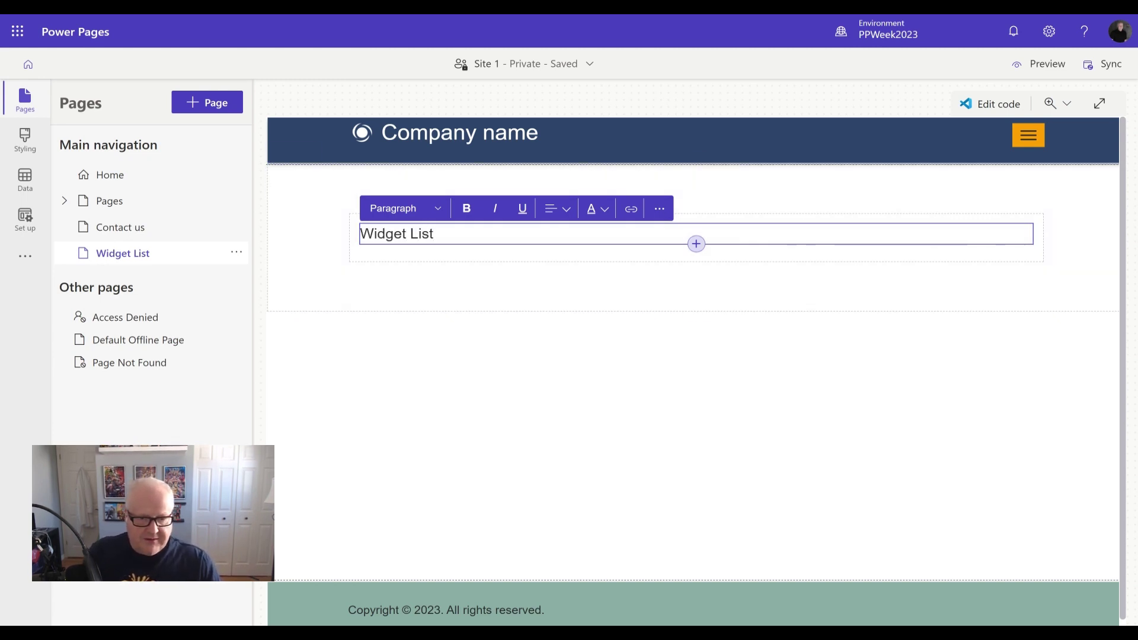
pyautogui.click(421, 218)
pyautogui.click(420, 237)
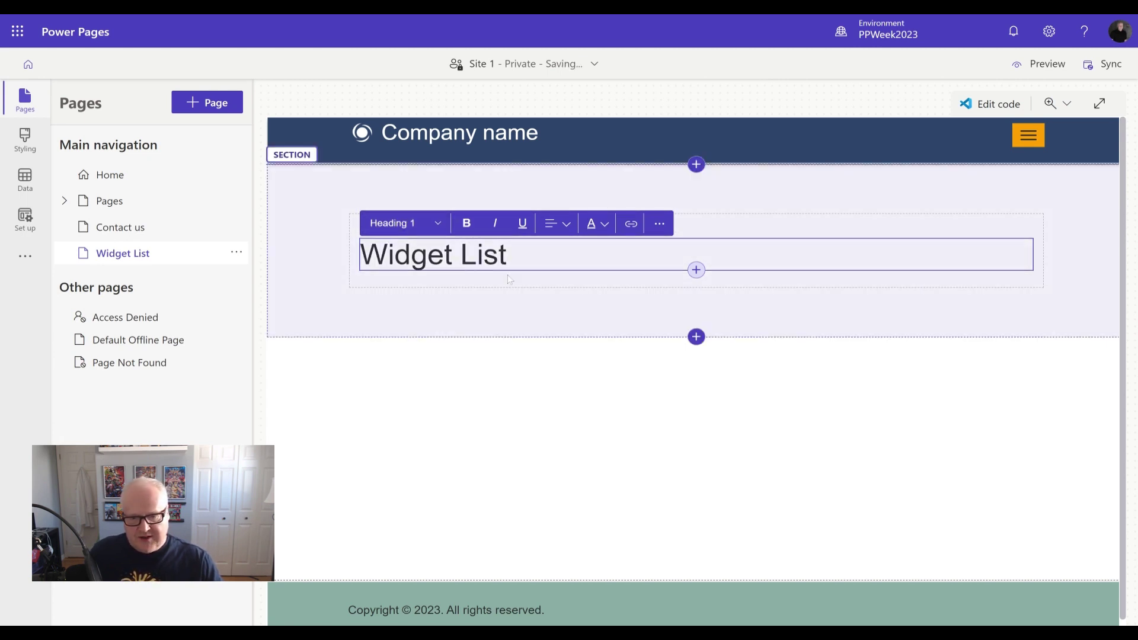
pyautogui.click(697, 269)
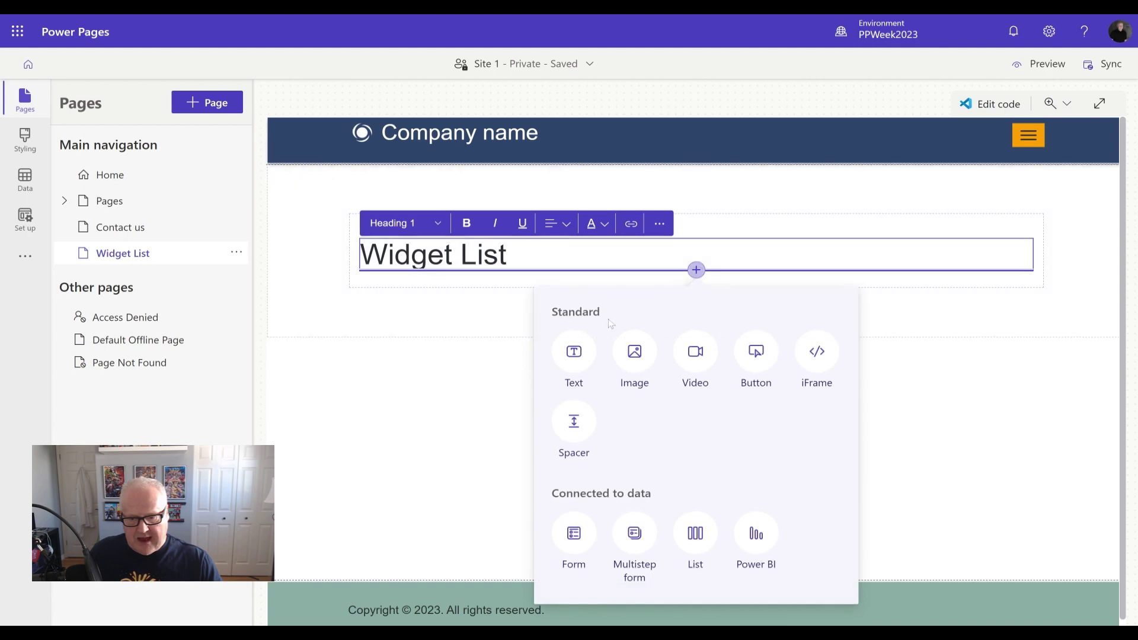
pyautogui.click(578, 435)
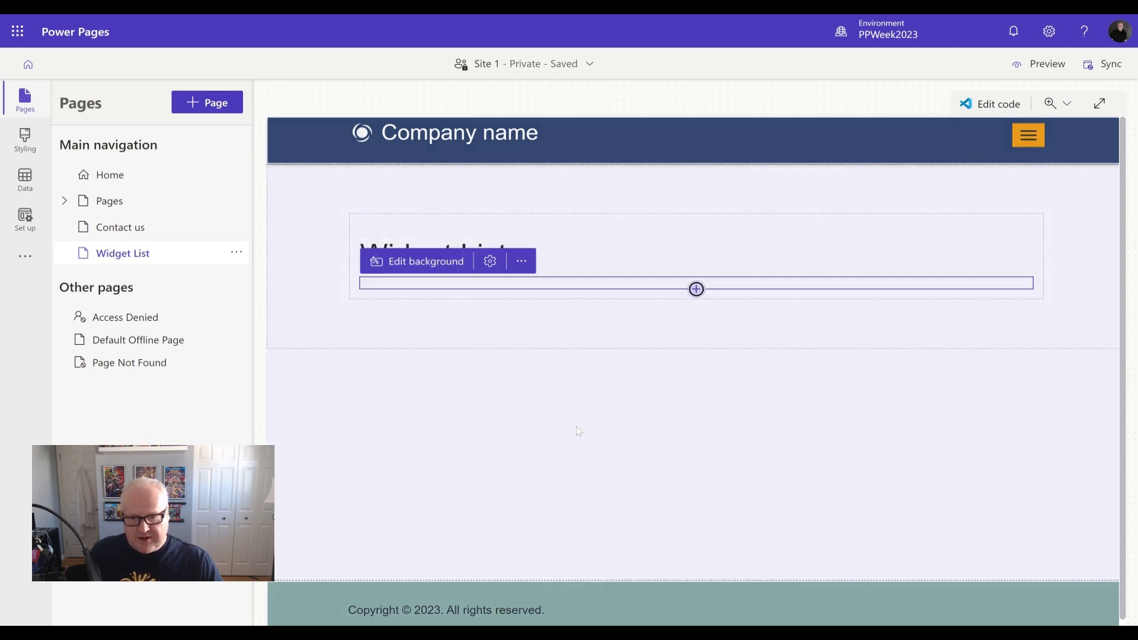
# Step: Insert a new list beneath the spacer on the Widget List page, based on the Widget (cr6aa_widget) table
pyautogui.click(697, 289)
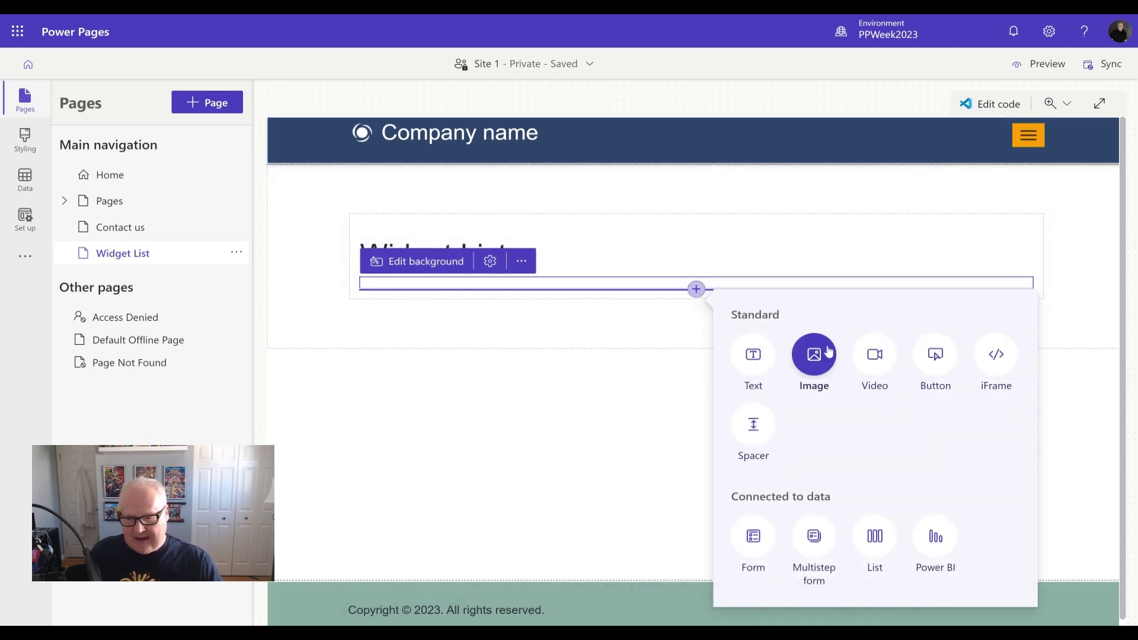
pyautogui.click(875, 537)
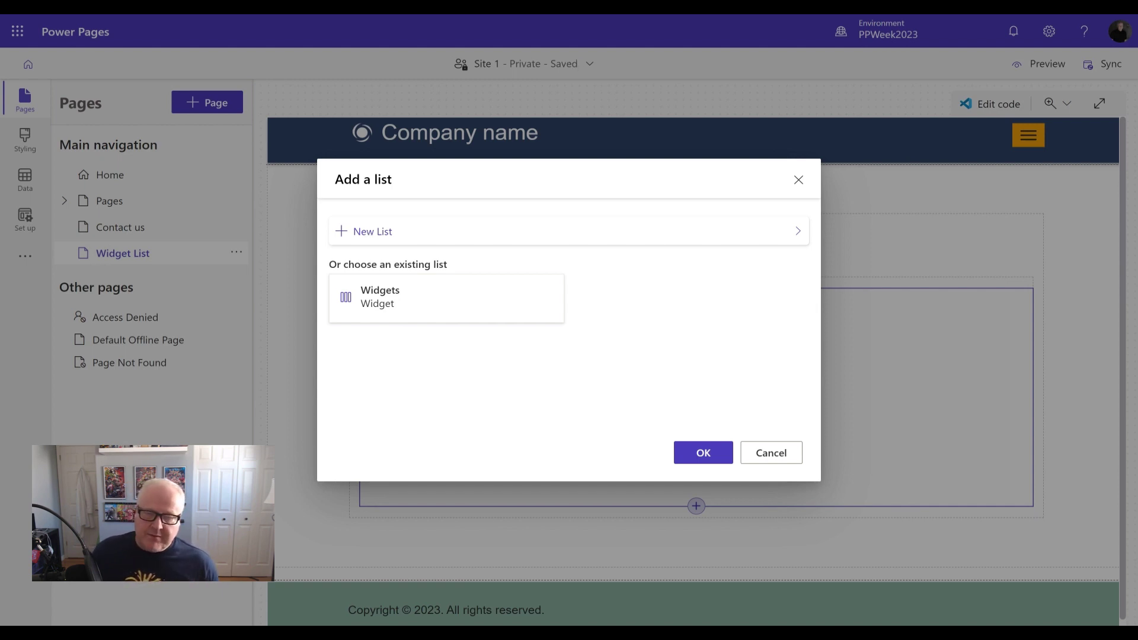
pyautogui.click(372, 231)
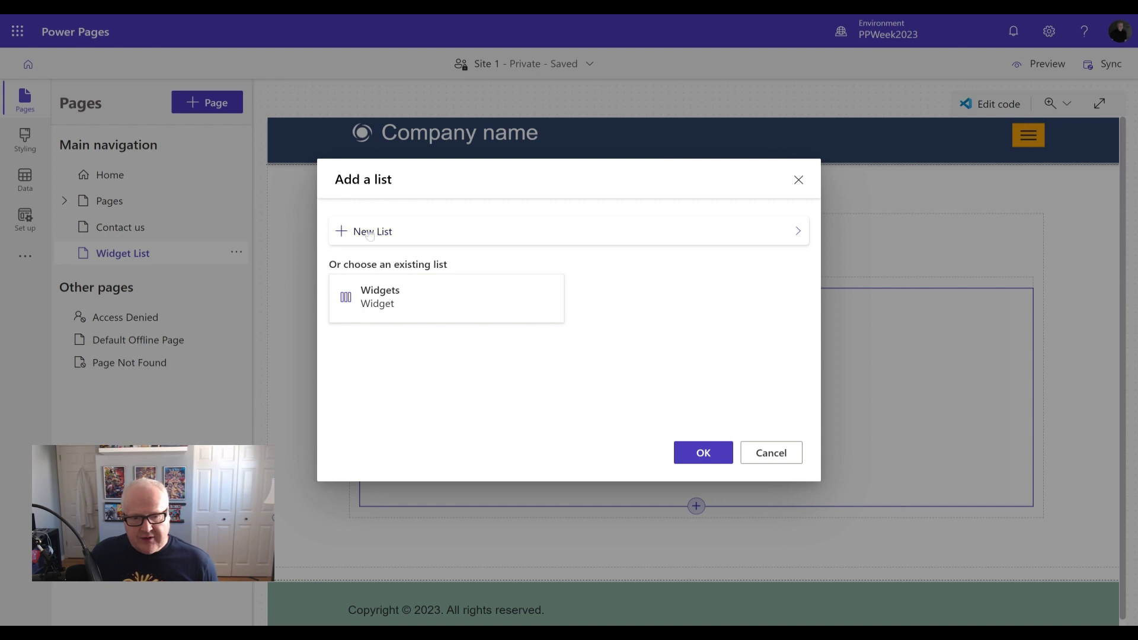
pyautogui.click(605, 273)
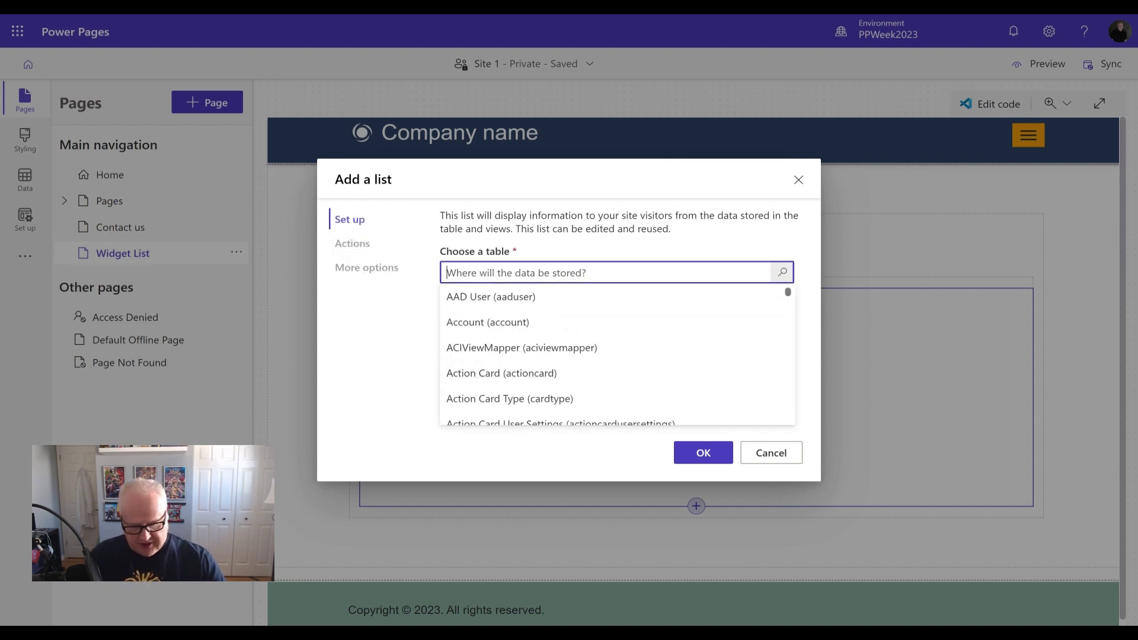
pyautogui.write('wid')
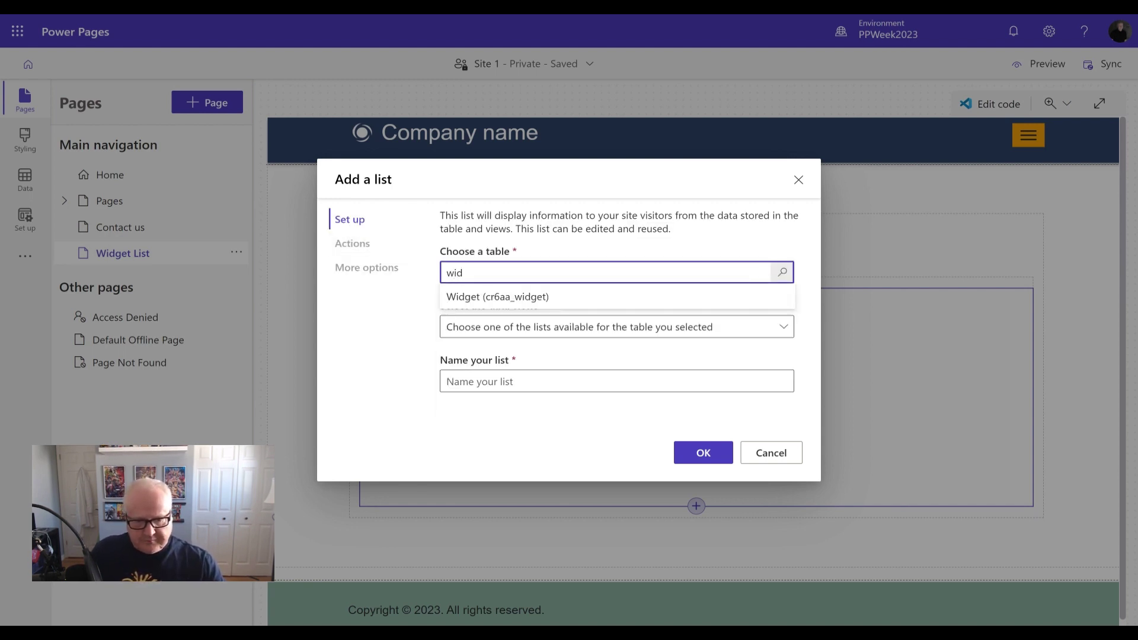
pyautogui.click(546, 299)
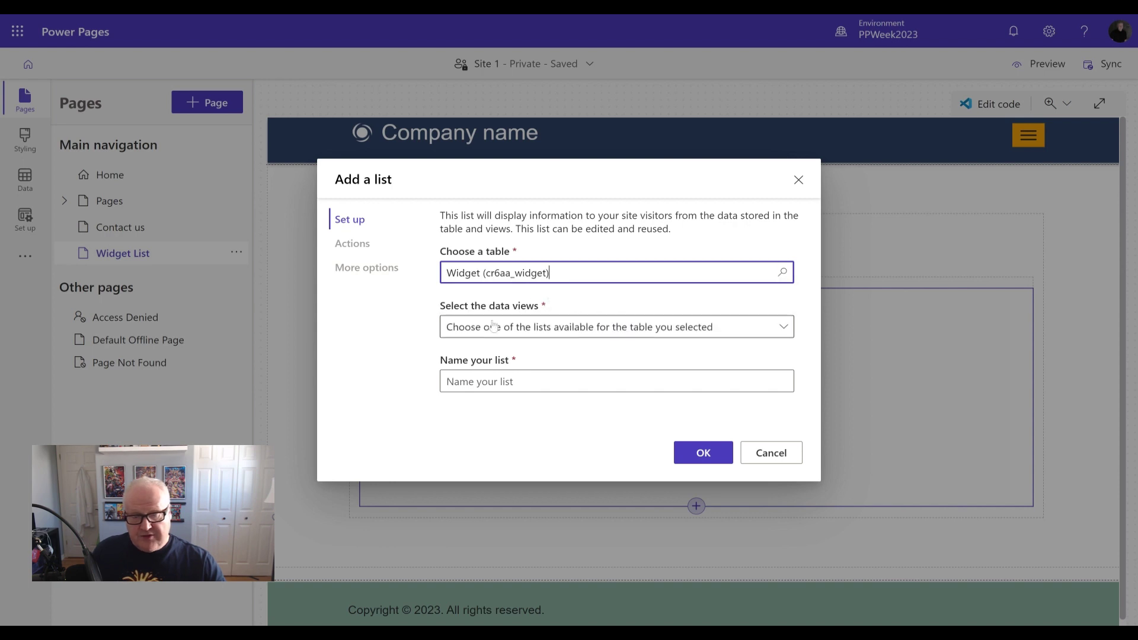
# Step: Select Active Widgets as the list's data view and name the list "Widgets List"
pyautogui.click(558, 331)
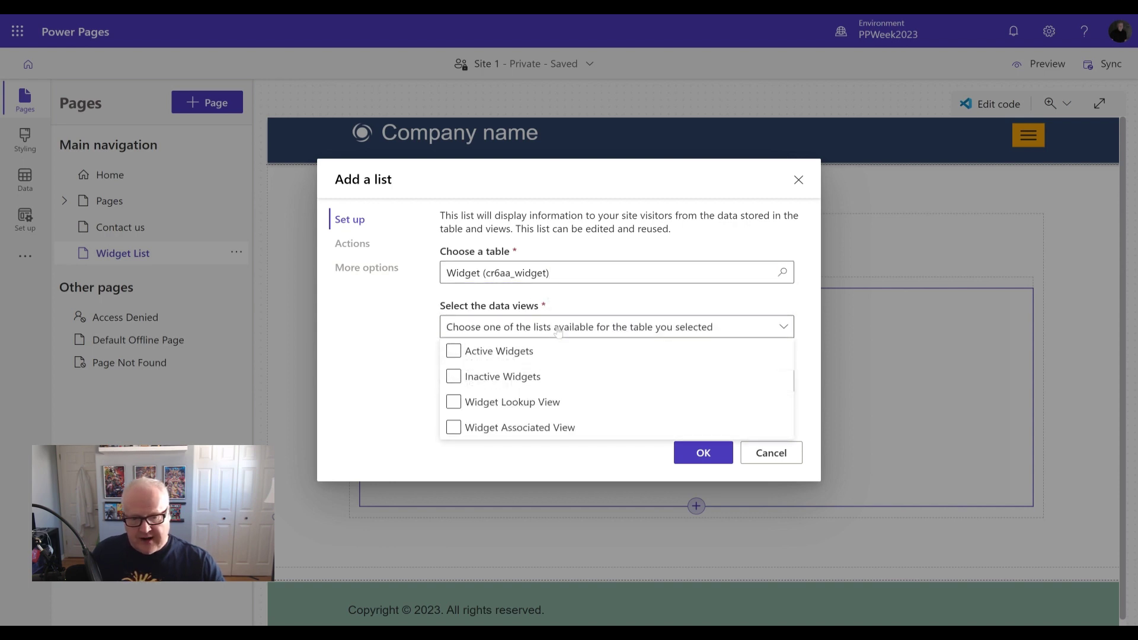
pyautogui.click(454, 352)
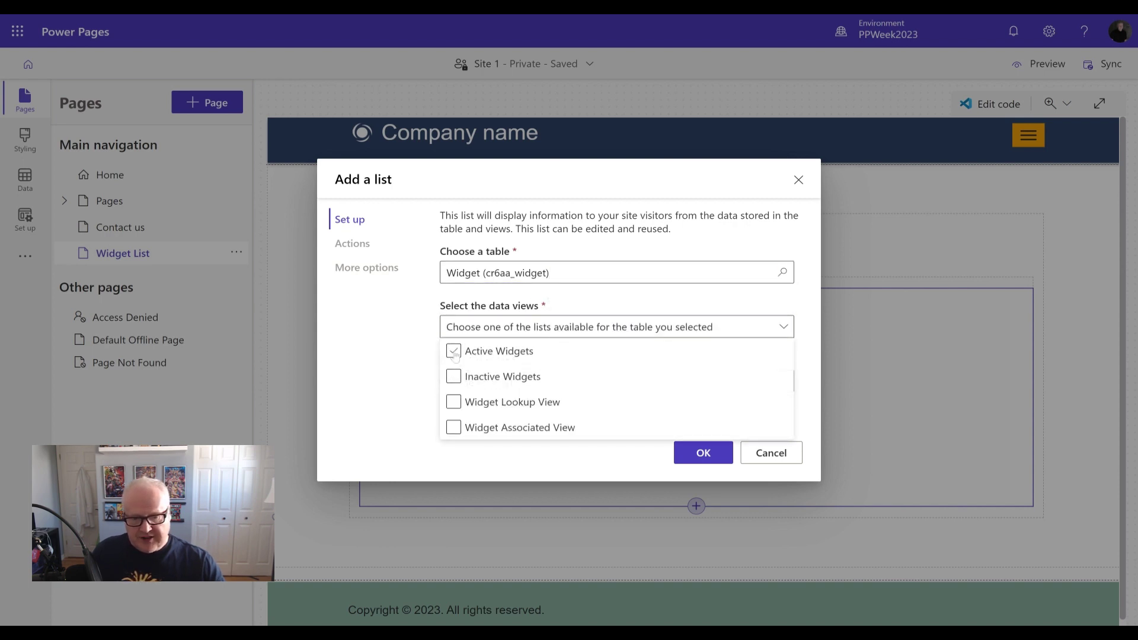
pyautogui.click(426, 344)
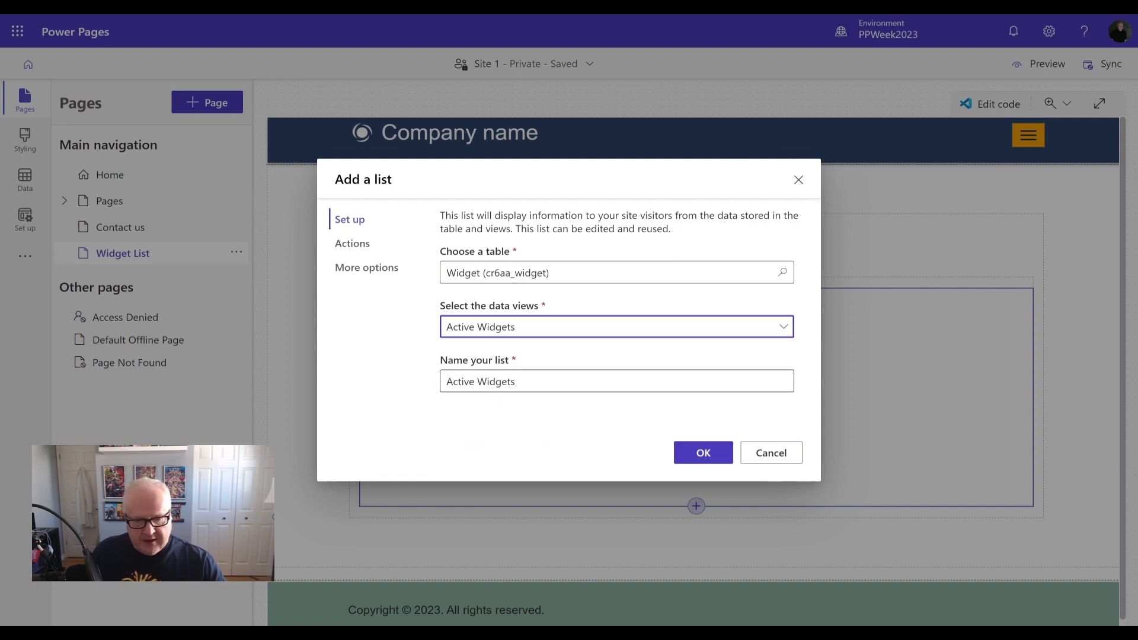
pyautogui.moveTo(477, 382); pyautogui.dragTo(445, 382)
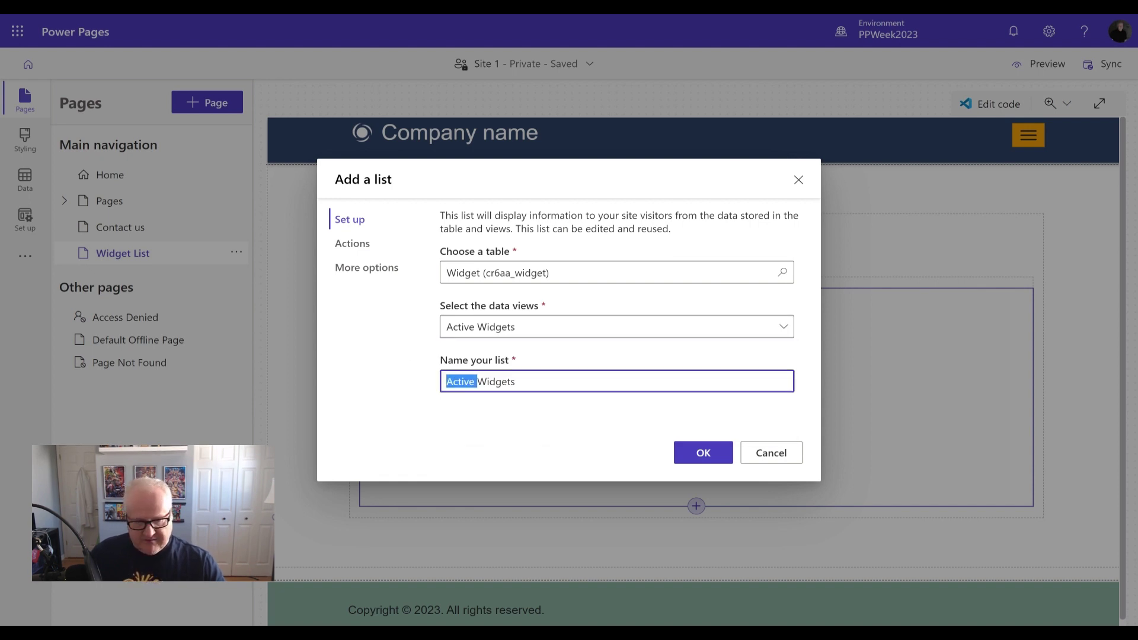
pyautogui.press('BackSpace')
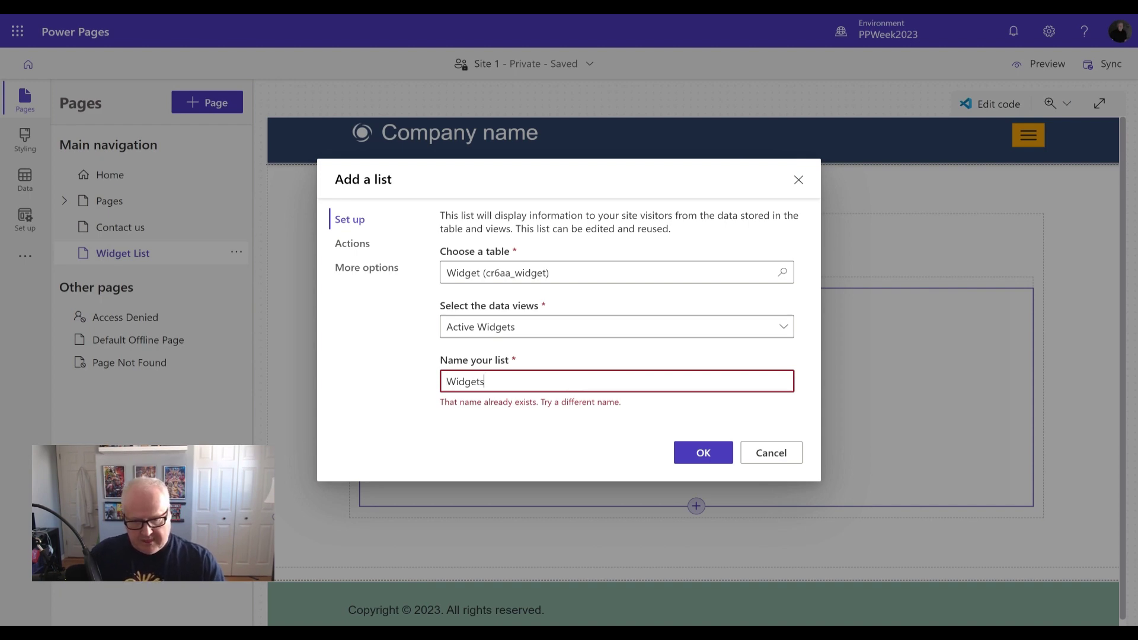
pyautogui.write('List')
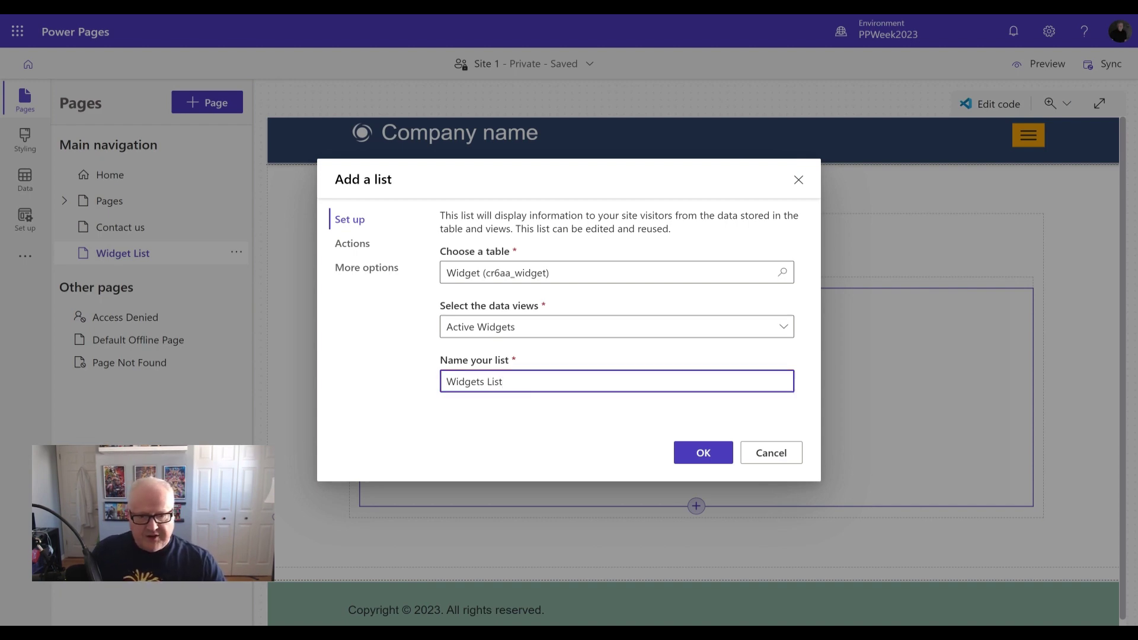
# Step: Review the available list and row actions, enable search in the list, and add the list to the page
pyautogui.click(365, 248)
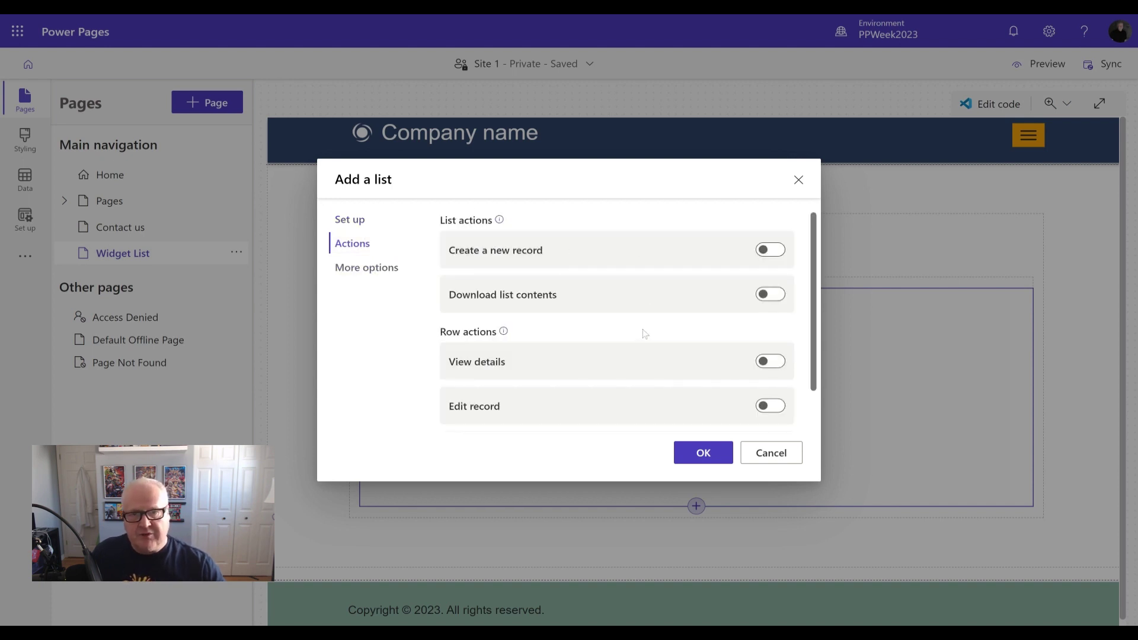
pyautogui.scroll(-1, 646, 317)
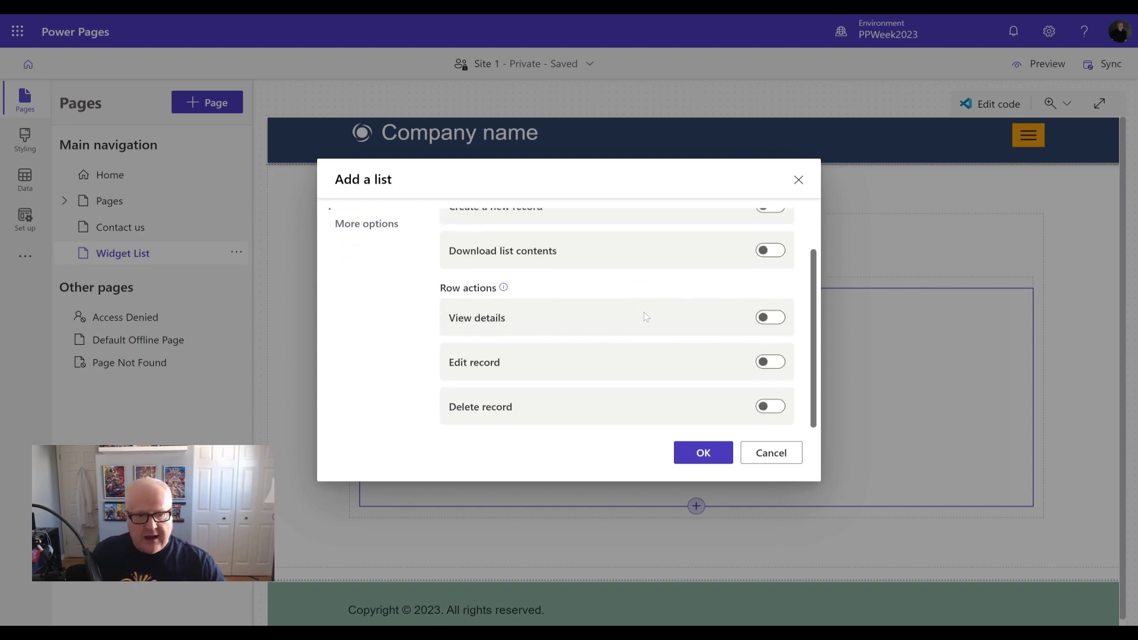
pyautogui.scroll(1, 643, 313)
pyautogui.click(367, 266)
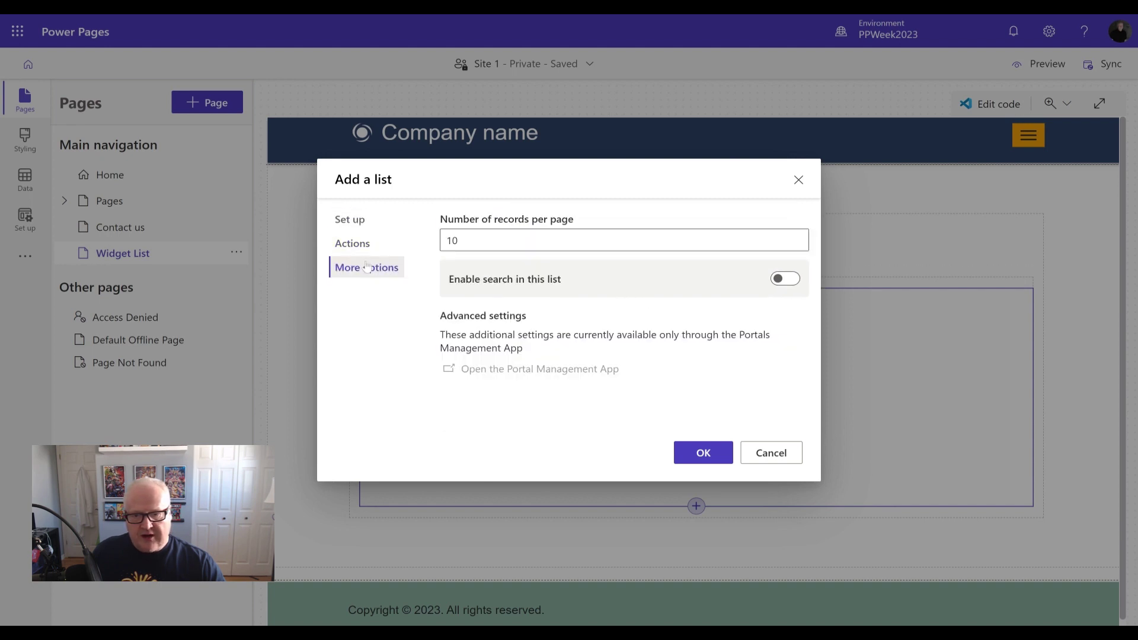
pyautogui.click(784, 280)
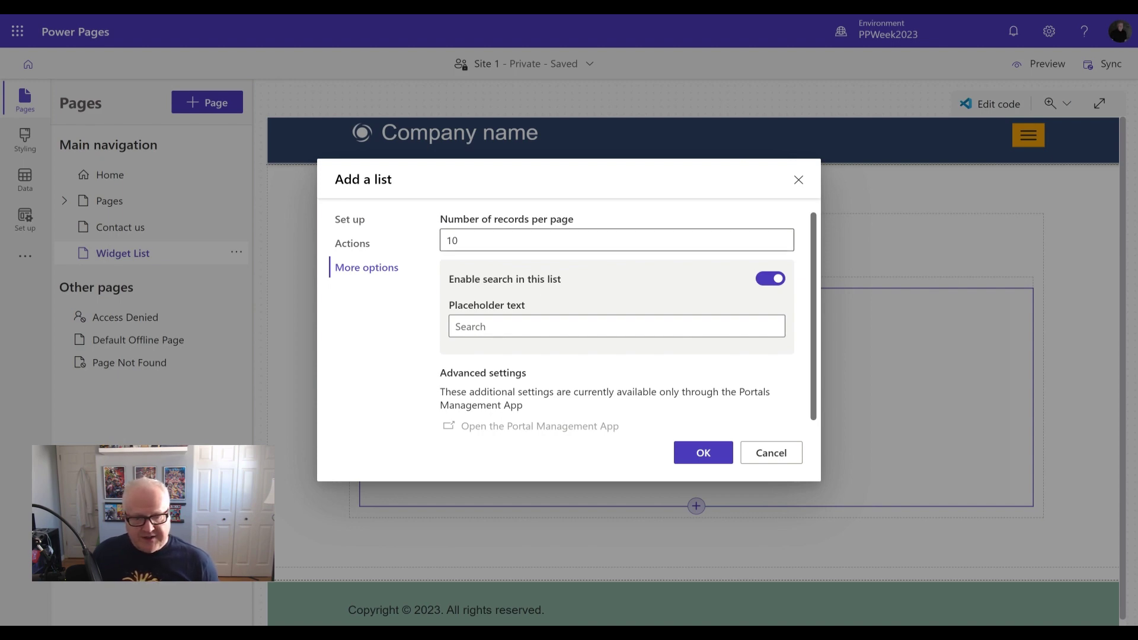
pyautogui.click(700, 454)
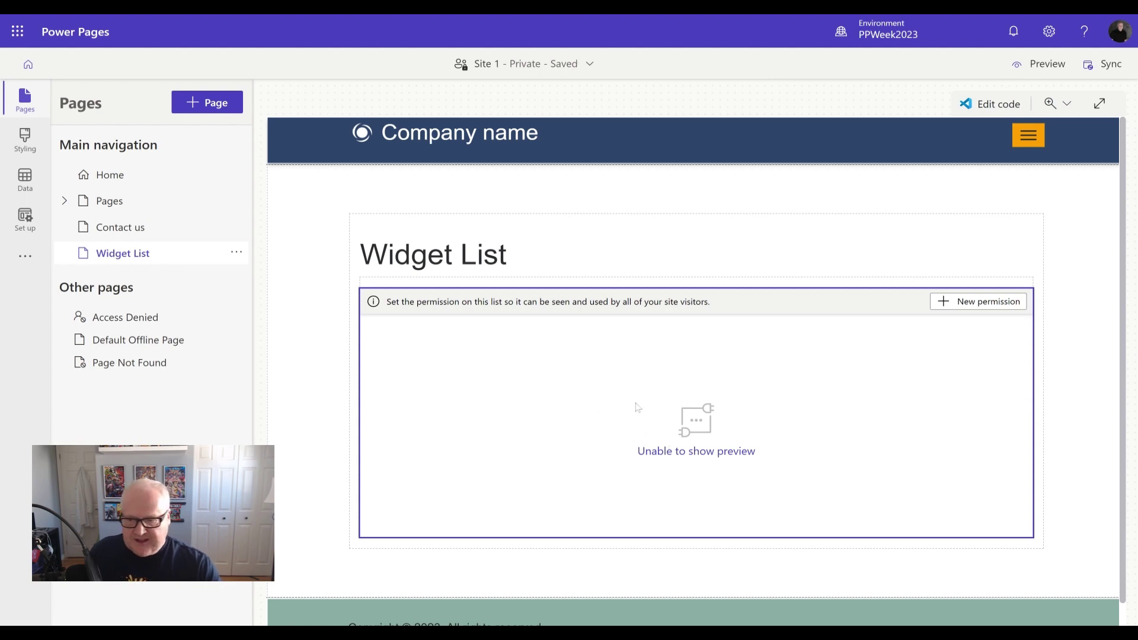
# Step: Create a global Read table permission for the list, assign Anonymous Users and Authenticated Users, and save it as visible to anyone
pyautogui.click(974, 308)
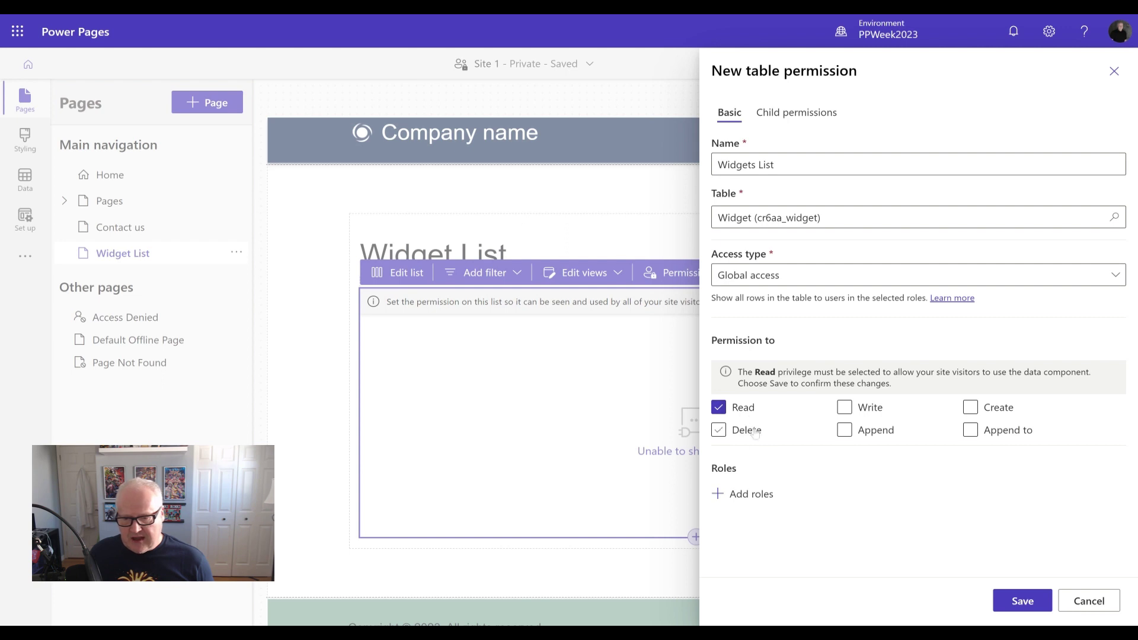
pyautogui.click(763, 498)
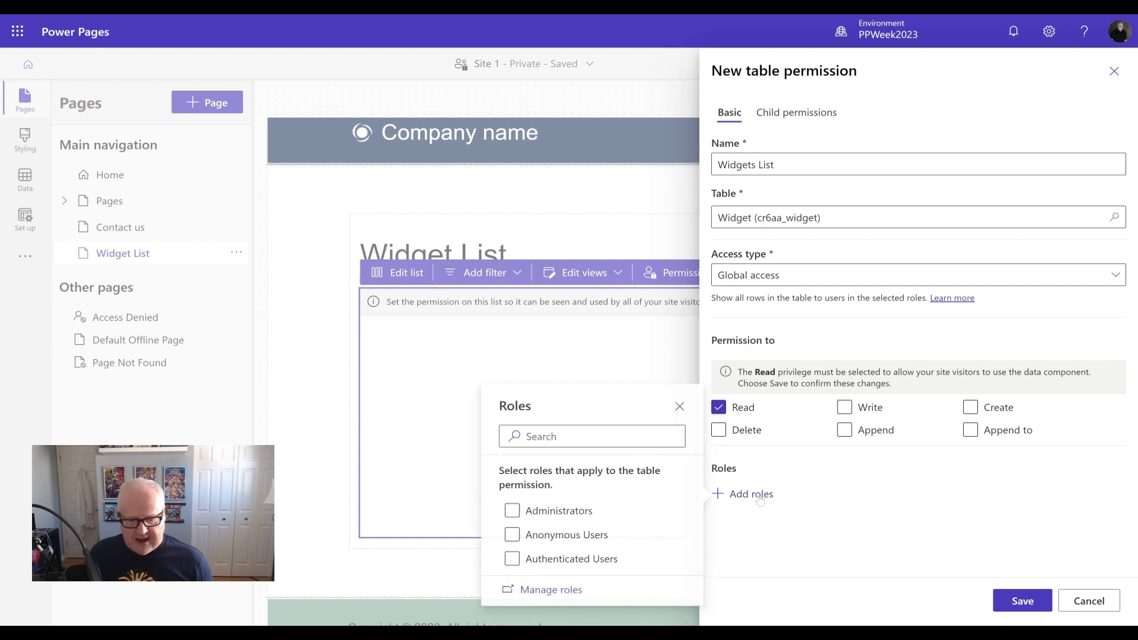
pyautogui.click(515, 538)
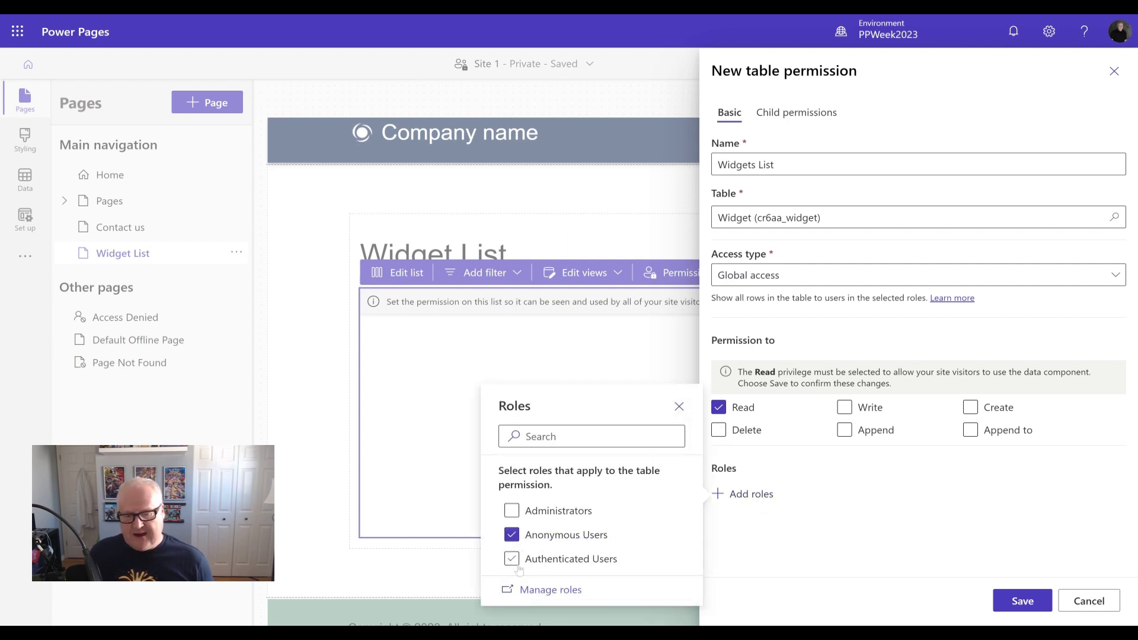
pyautogui.click(518, 561)
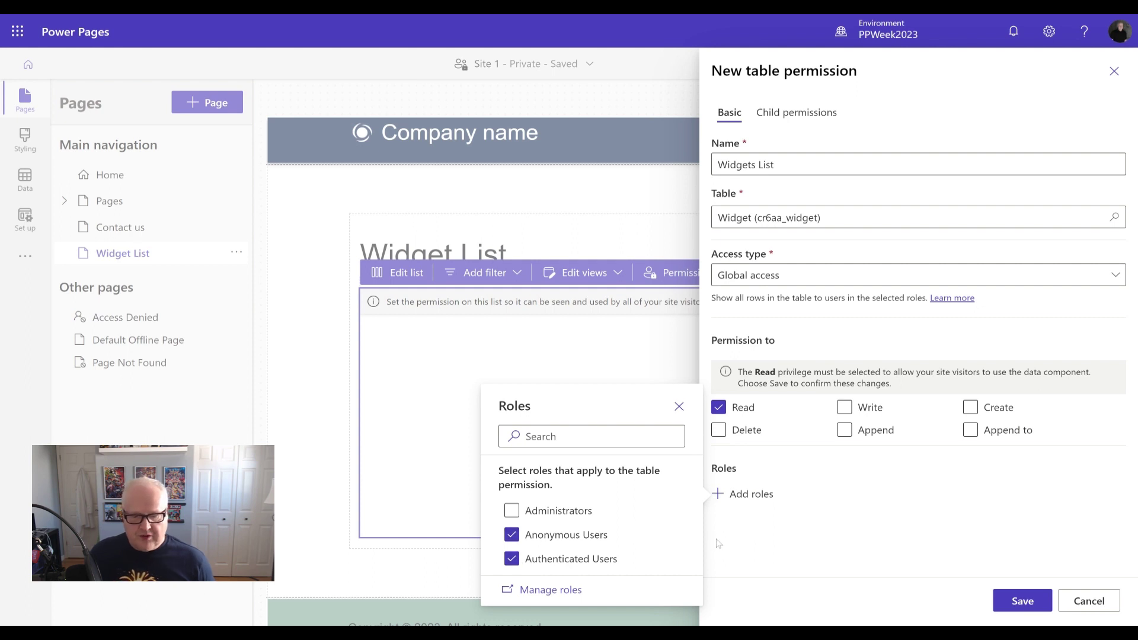
pyautogui.click(739, 549)
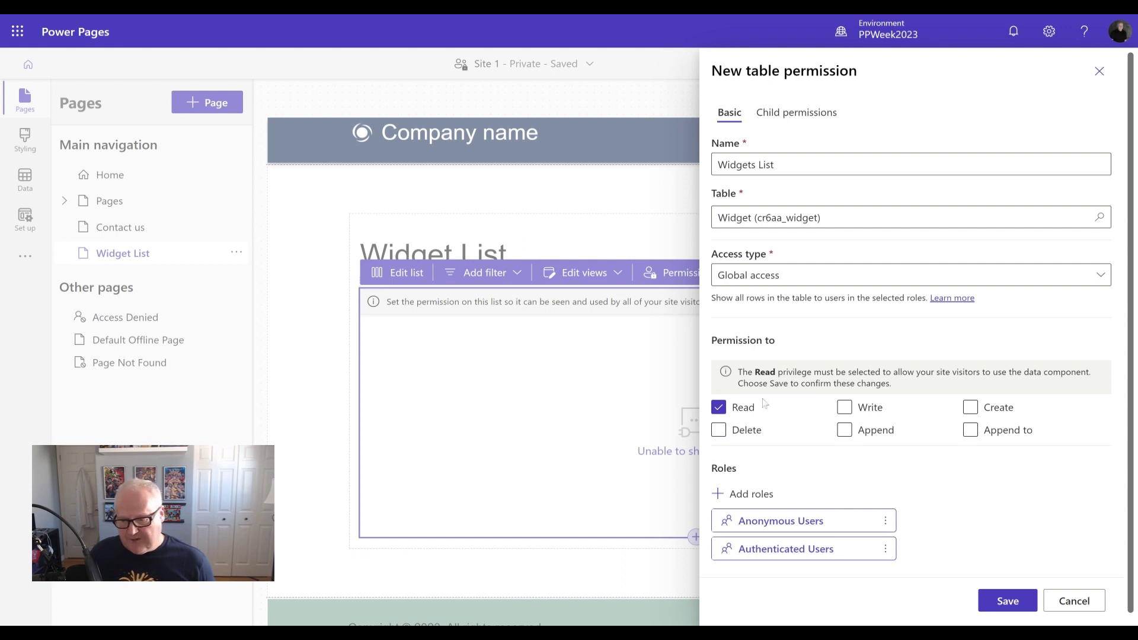
pyautogui.click(1008, 601)
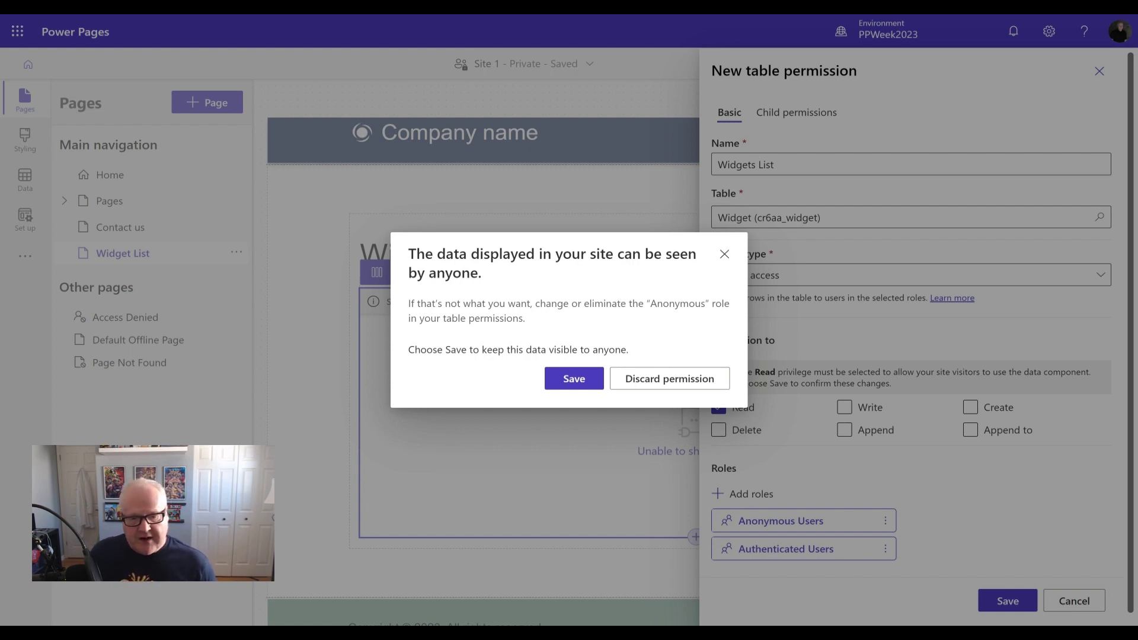
pyautogui.click(573, 385)
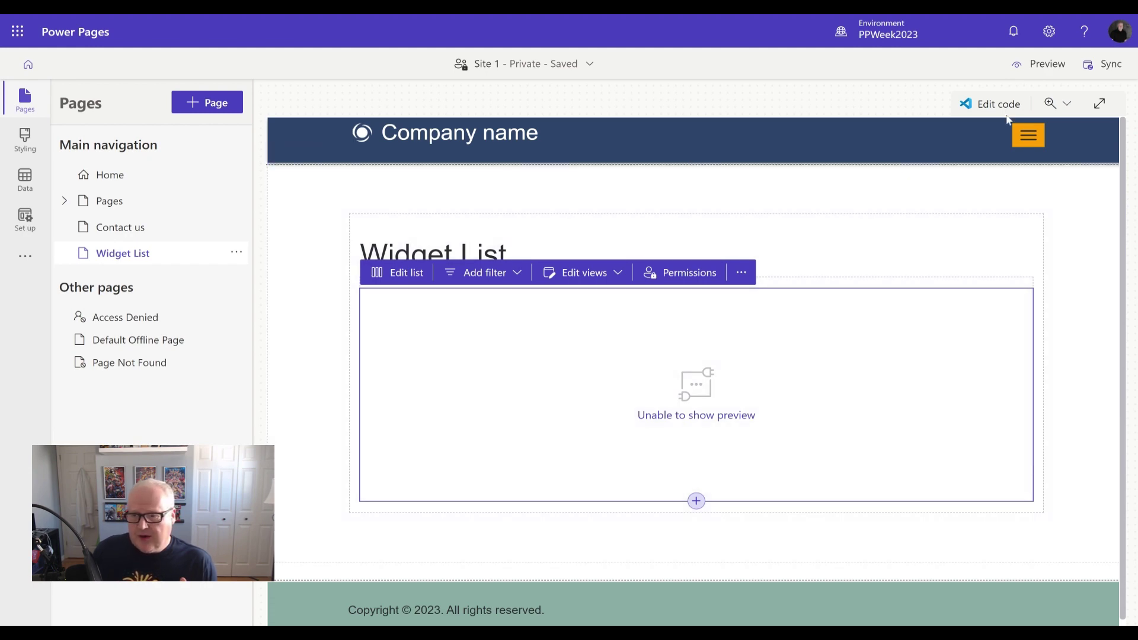
# Step: Preview the Widget List page and test sorting by Name, Description, Supplier and Address 1: City (Supplier) in both directions
pyautogui.click(1038, 63)
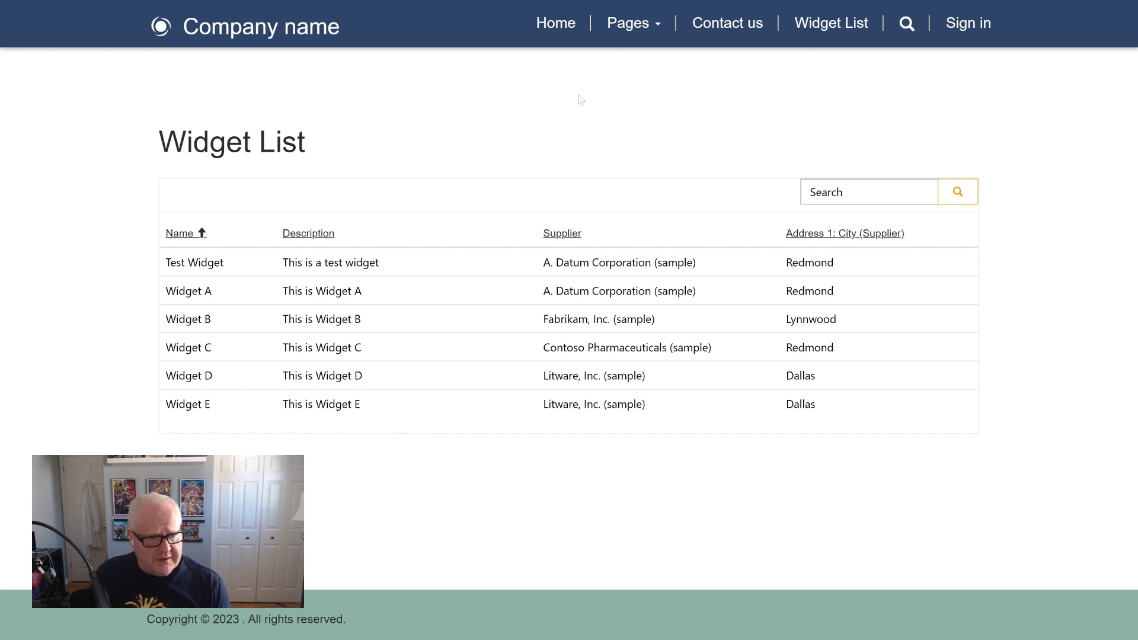
pyautogui.click(180, 234)
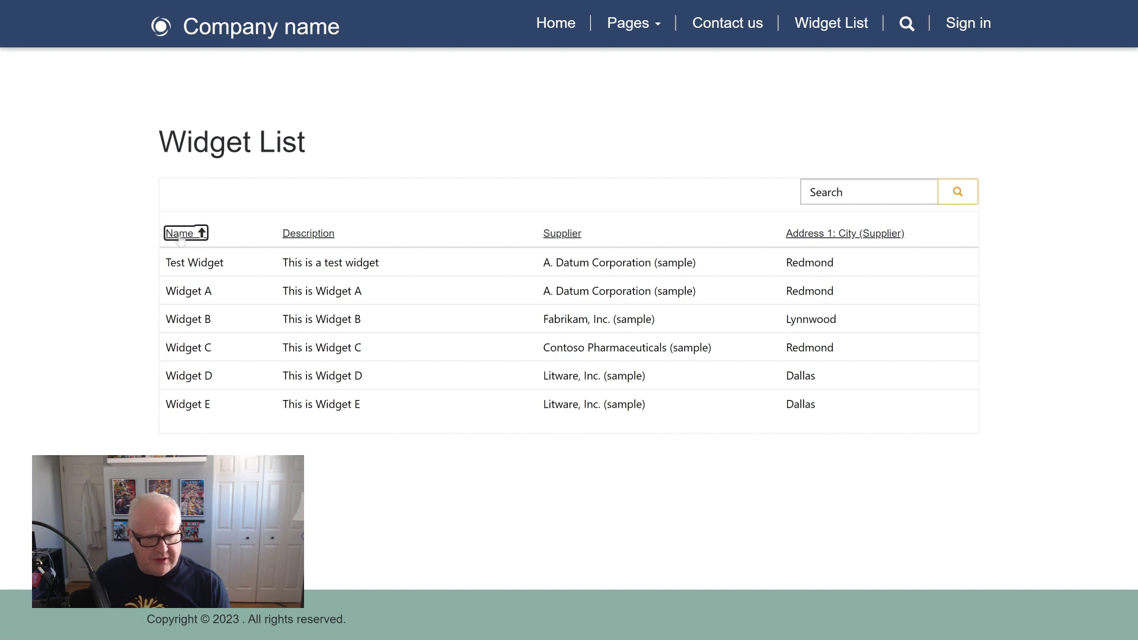
pyautogui.click(180, 234)
pyautogui.click(324, 238)
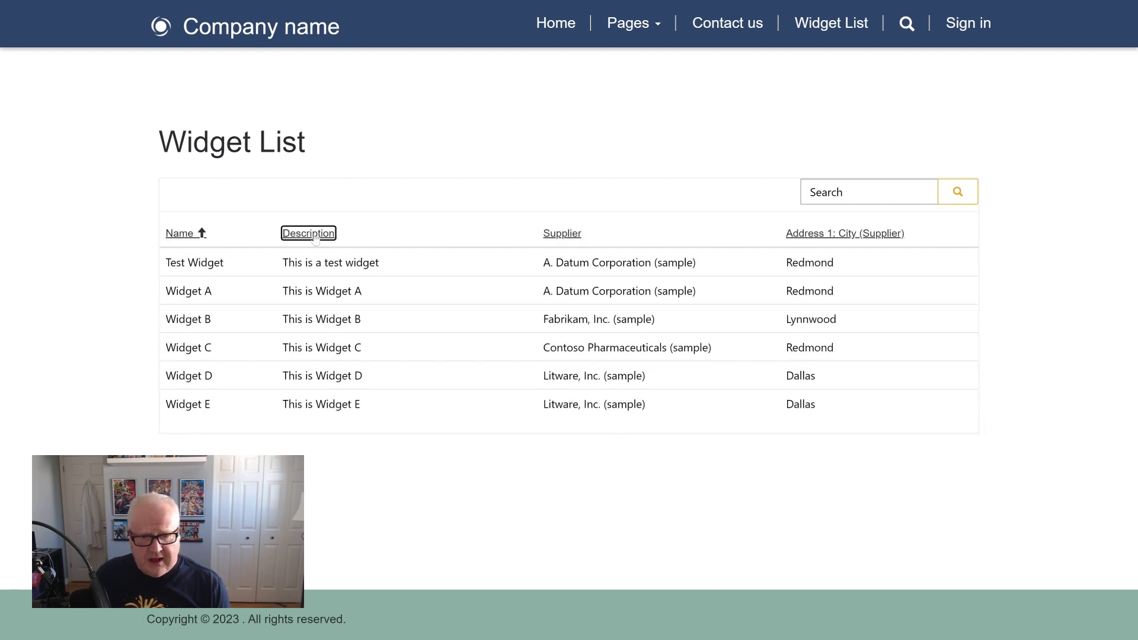
pyautogui.click(566, 236)
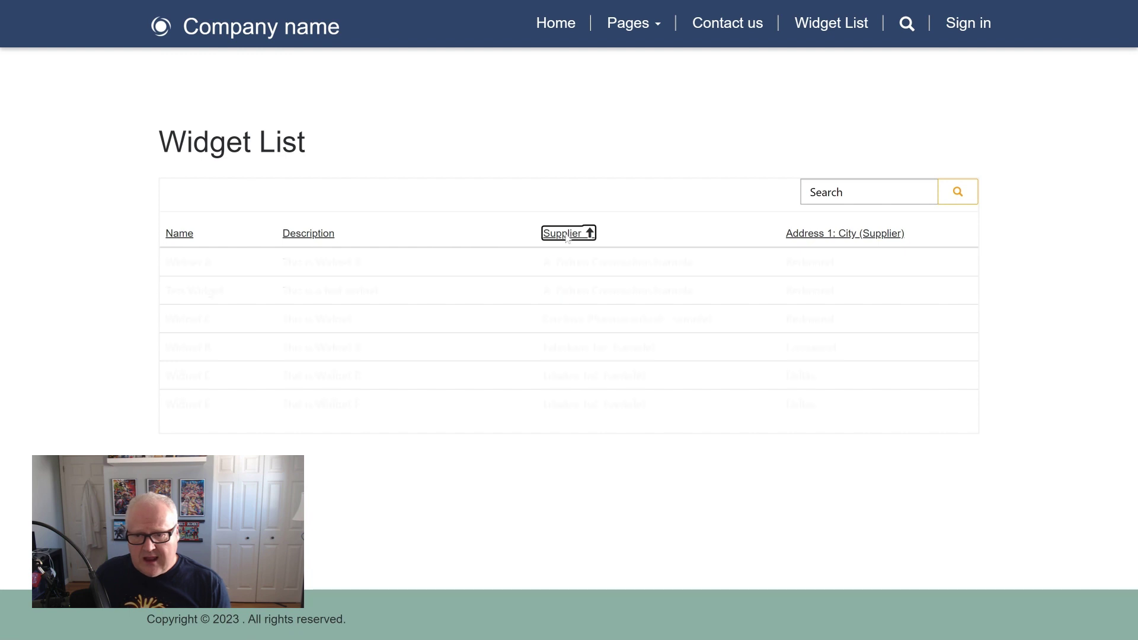
pyautogui.click(815, 237)
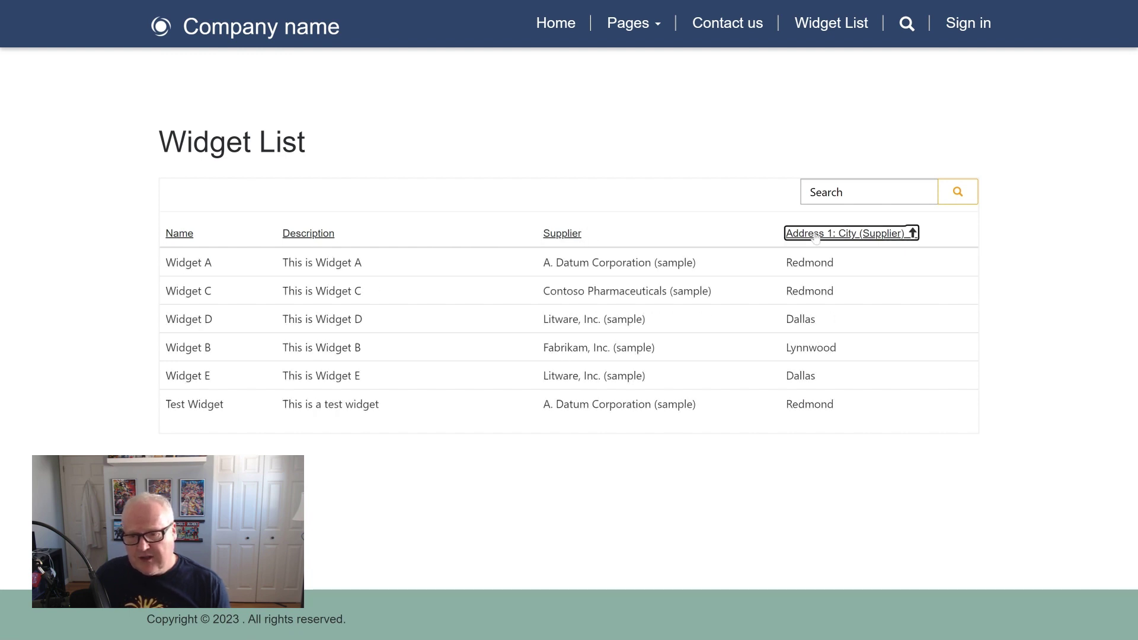
pyautogui.click(816, 237)
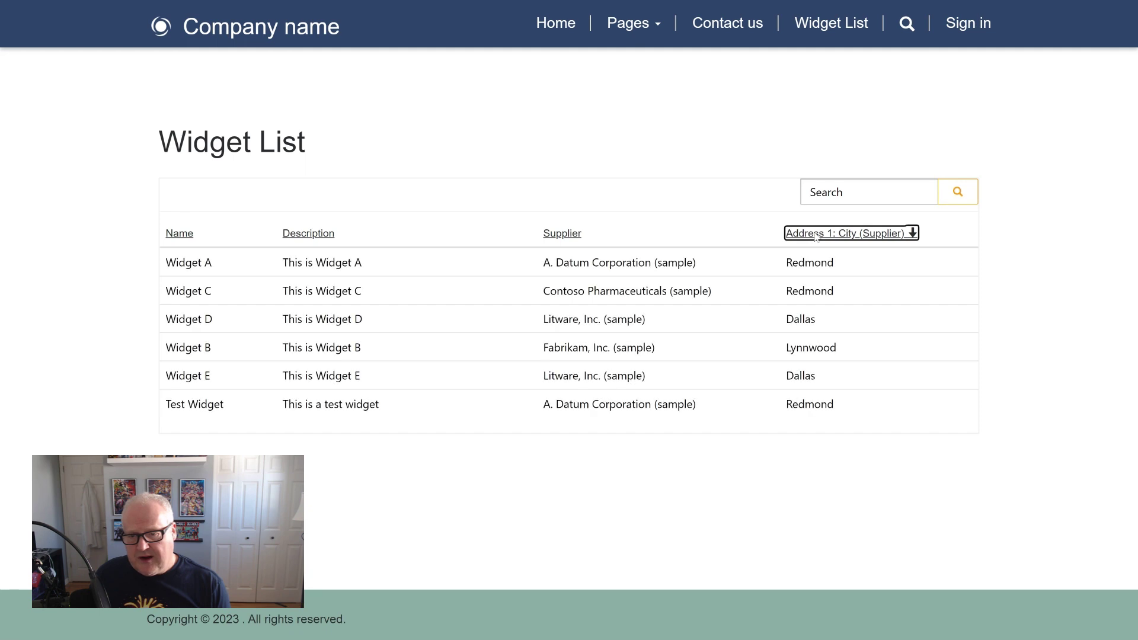
pyautogui.click(816, 237)
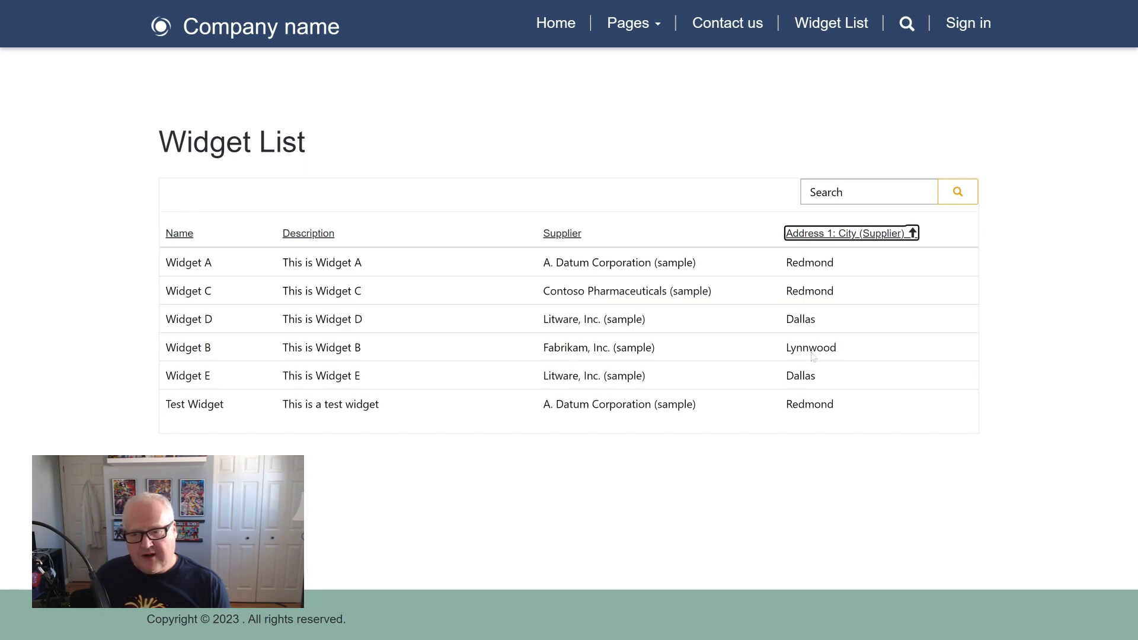
pyautogui.click(862, 234)
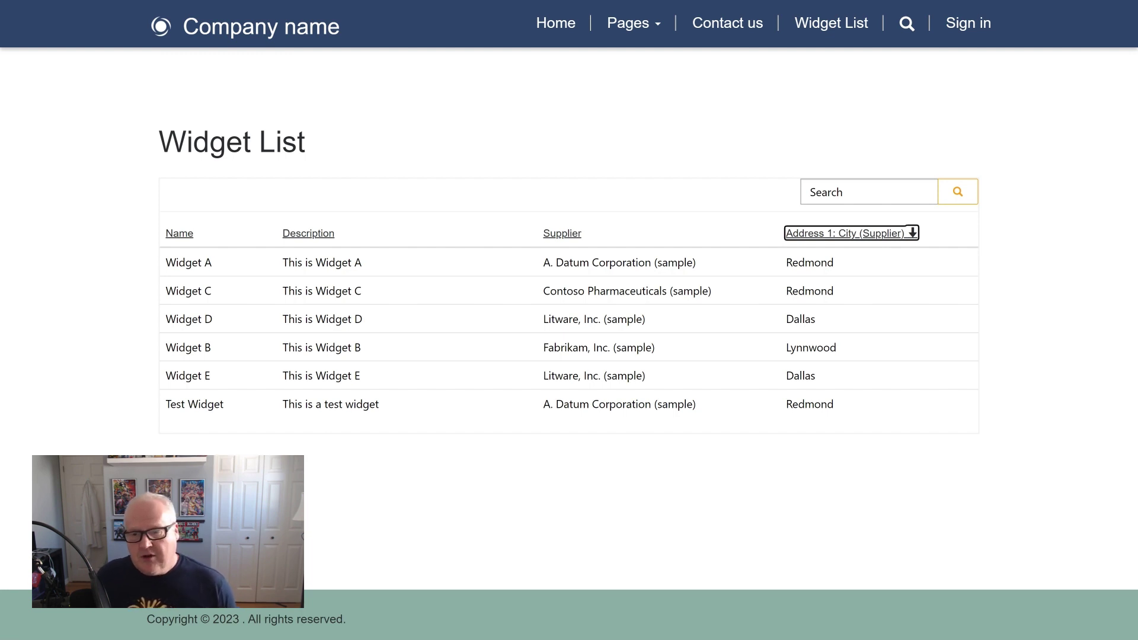
pyautogui.click(842, 236)
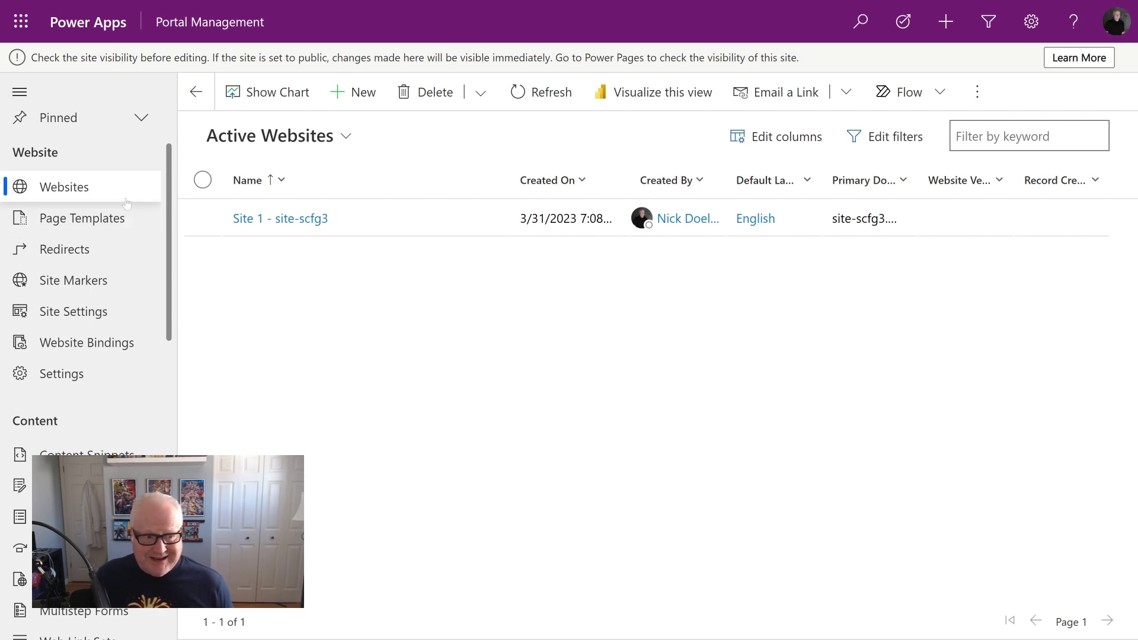
# Step: Create a site setting named Site/EnableSortingOnLinkedEntities and assign it to the Site 1 - site-scfg3 website
pyautogui.click(121, 318)
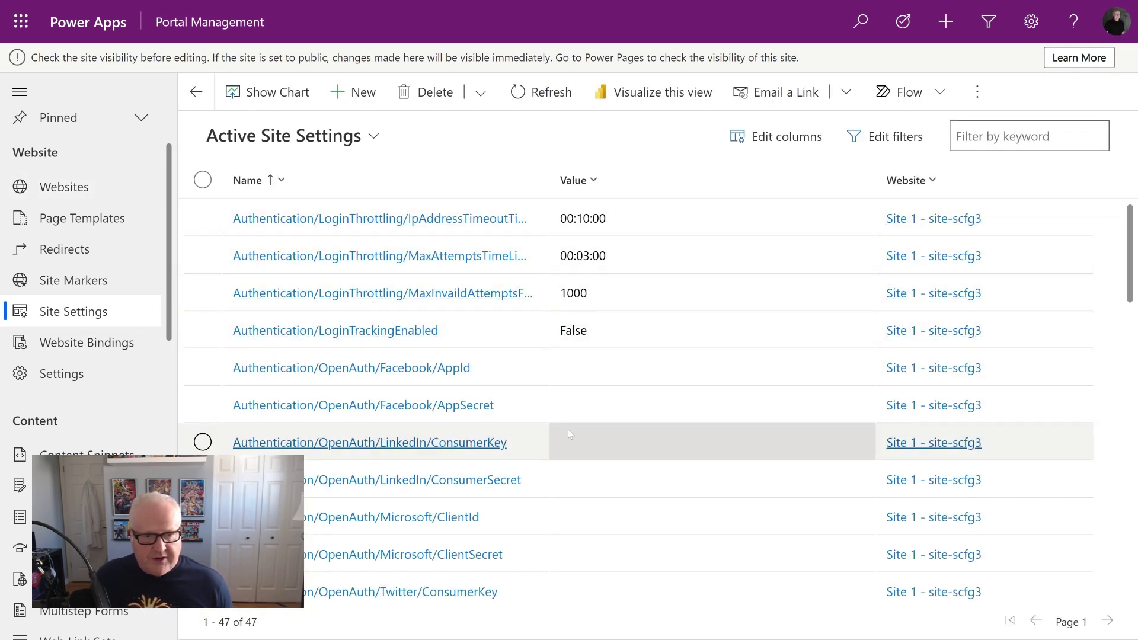
pyautogui.click(355, 92)
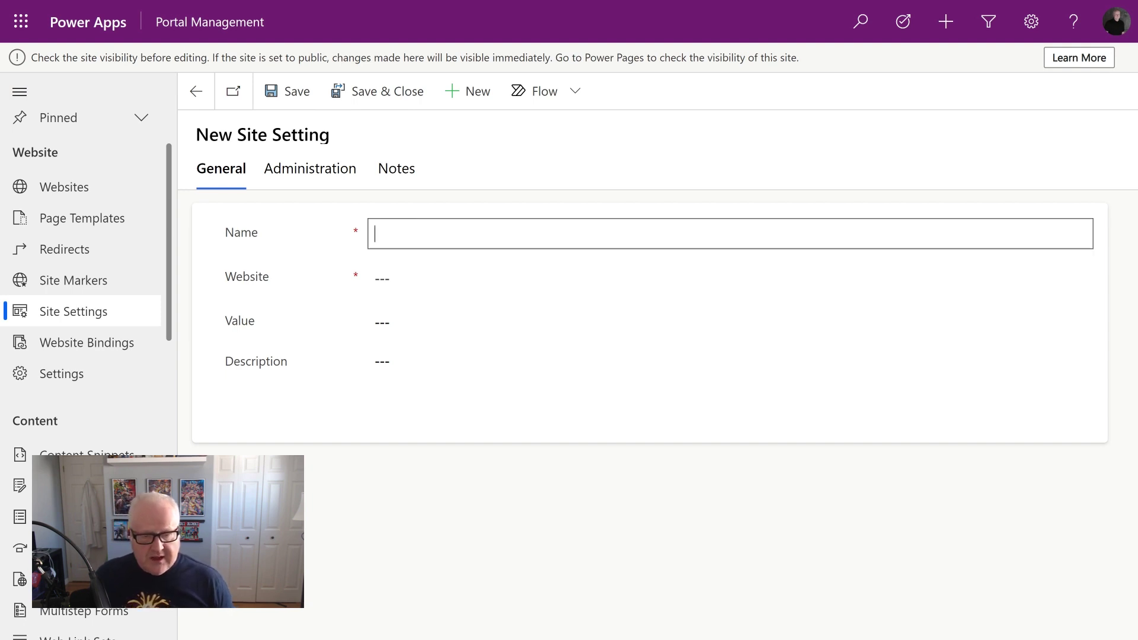
pyautogui.write('Site/EnableSortingOnLinkedEntities')
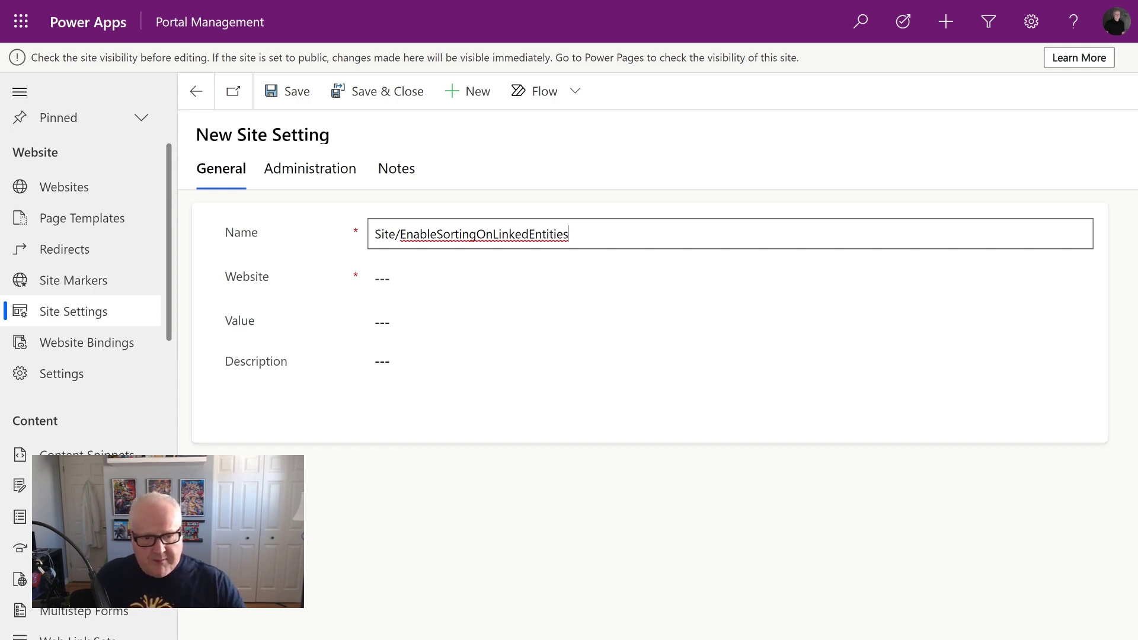
pyautogui.click(403, 280)
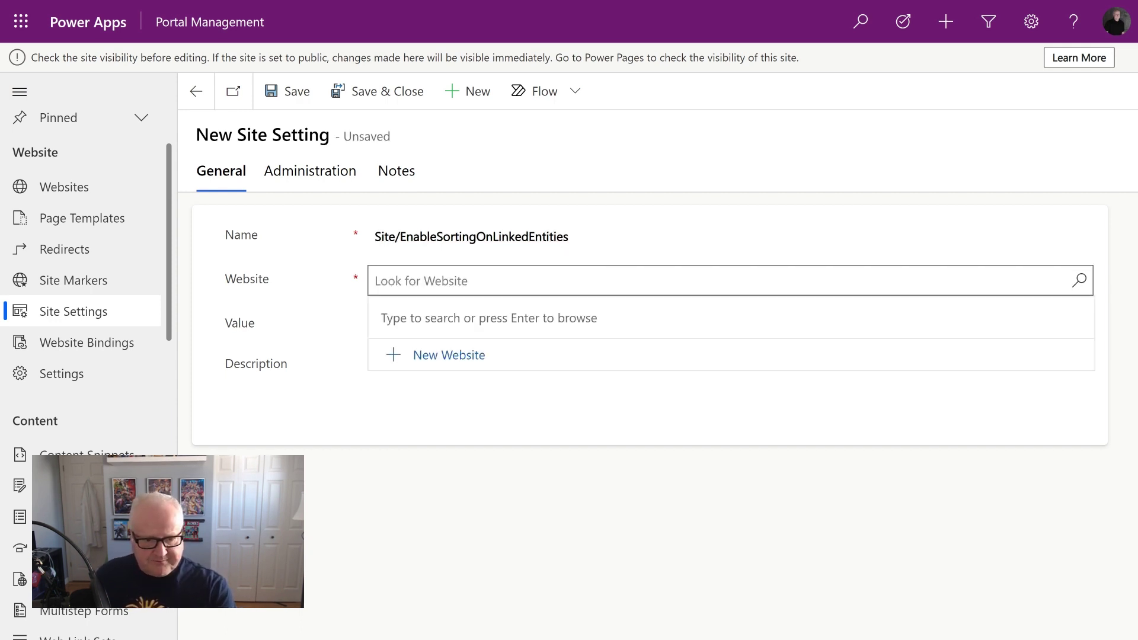
pyautogui.press('Return')
pyautogui.click(465, 351)
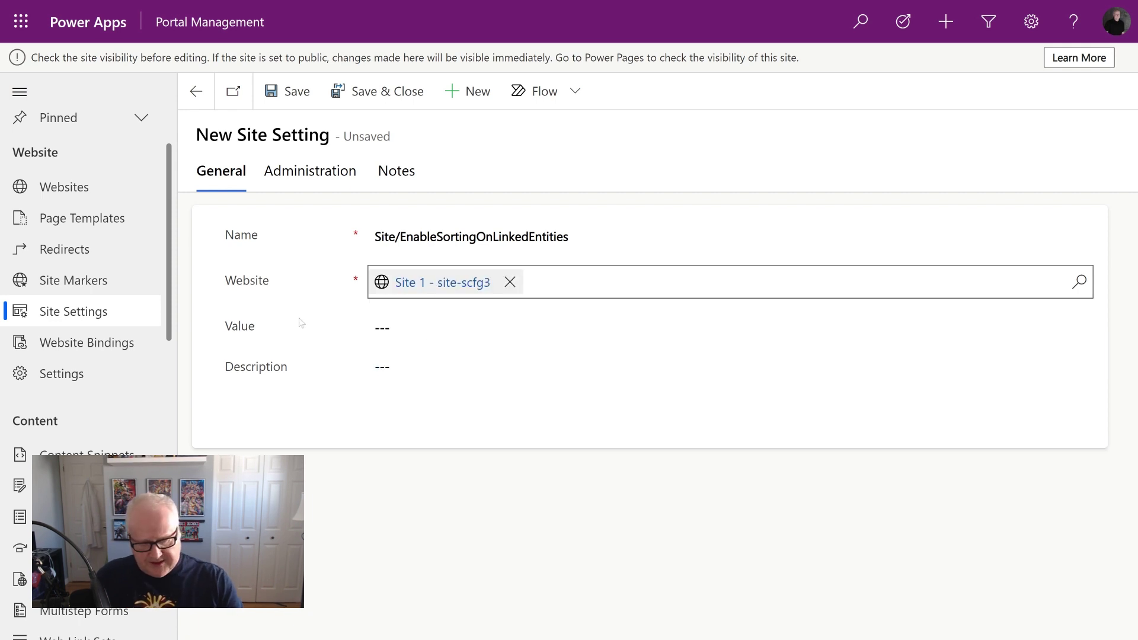
# Step: Set the site setting's value to True, describe it as "Sort related columns", and save the record
pyautogui.click(403, 327)
pyautogui.write('True')
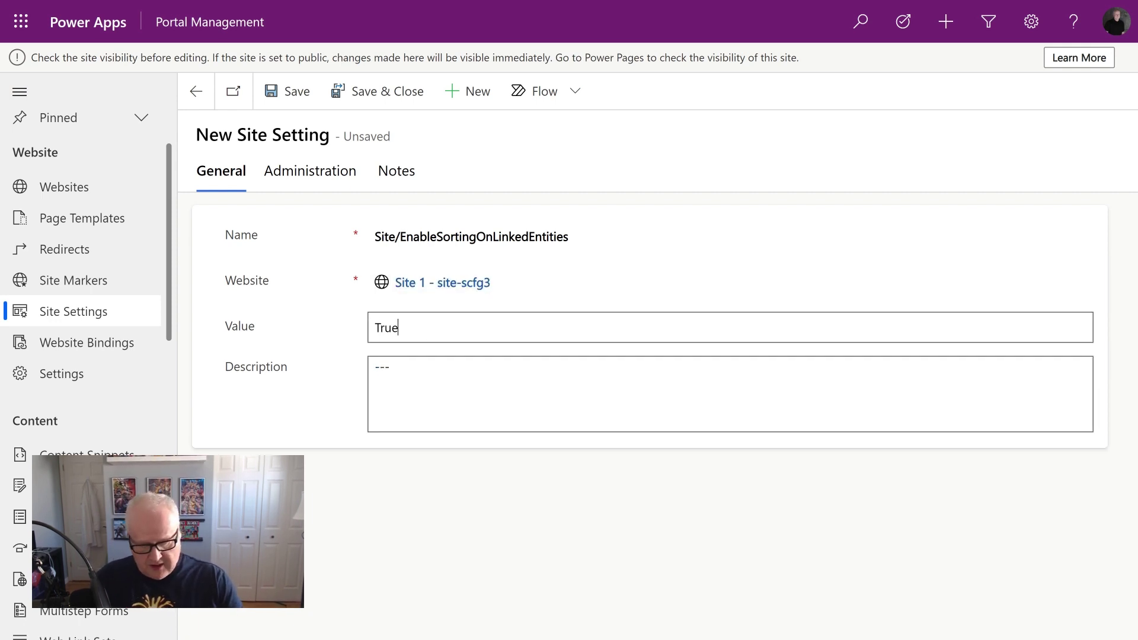
pyautogui.press('Tab')
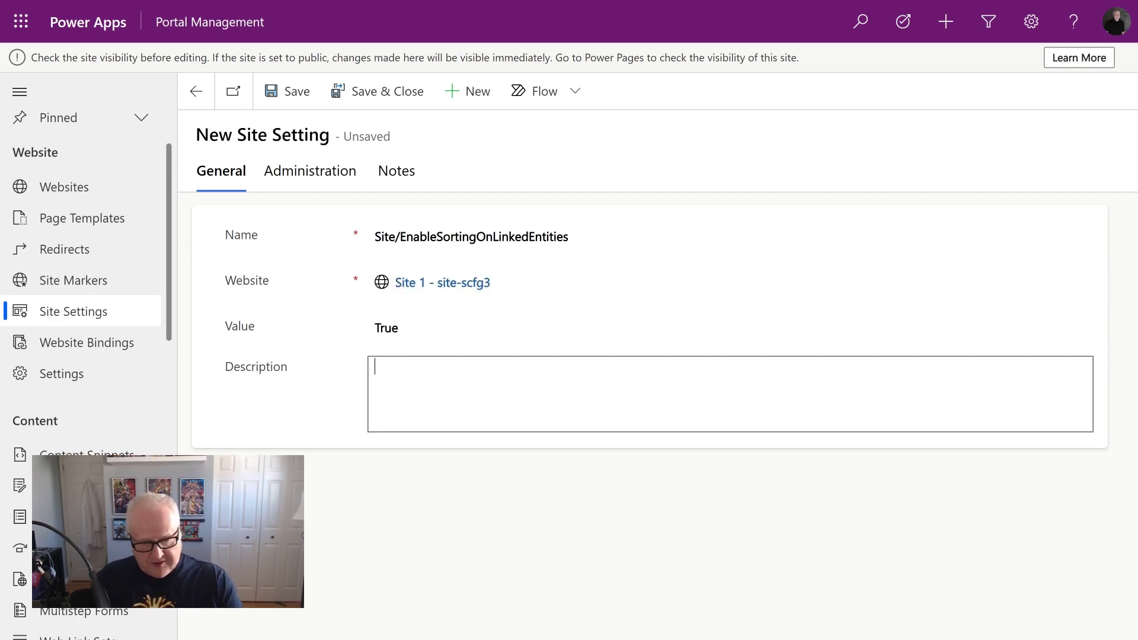
pyautogui.write('Sort r')
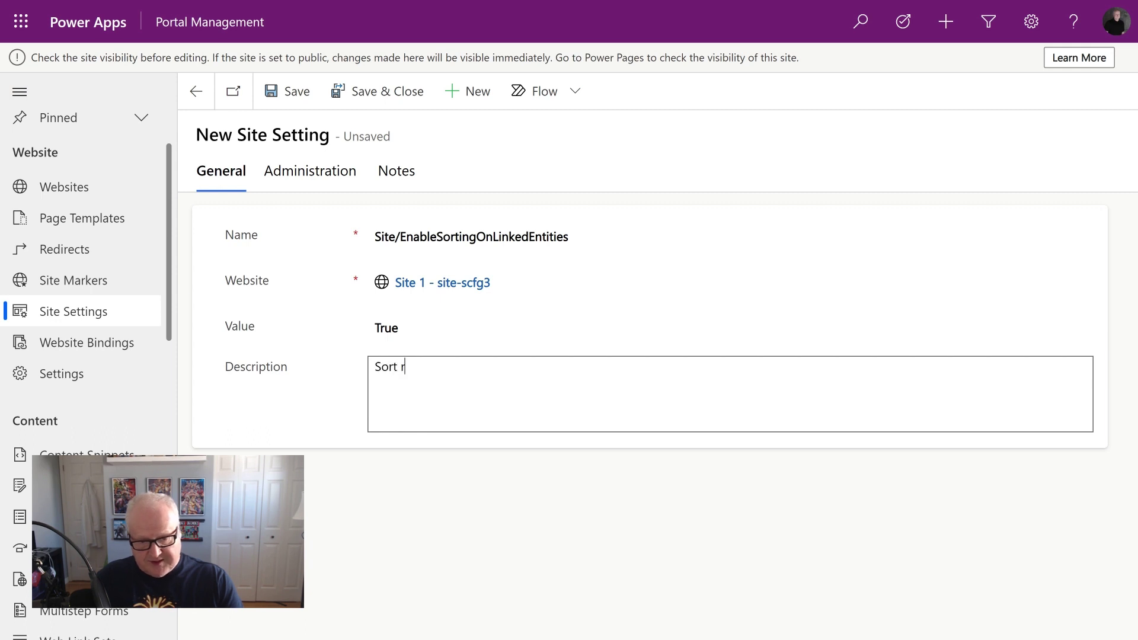
pyautogui.write('elated columns')
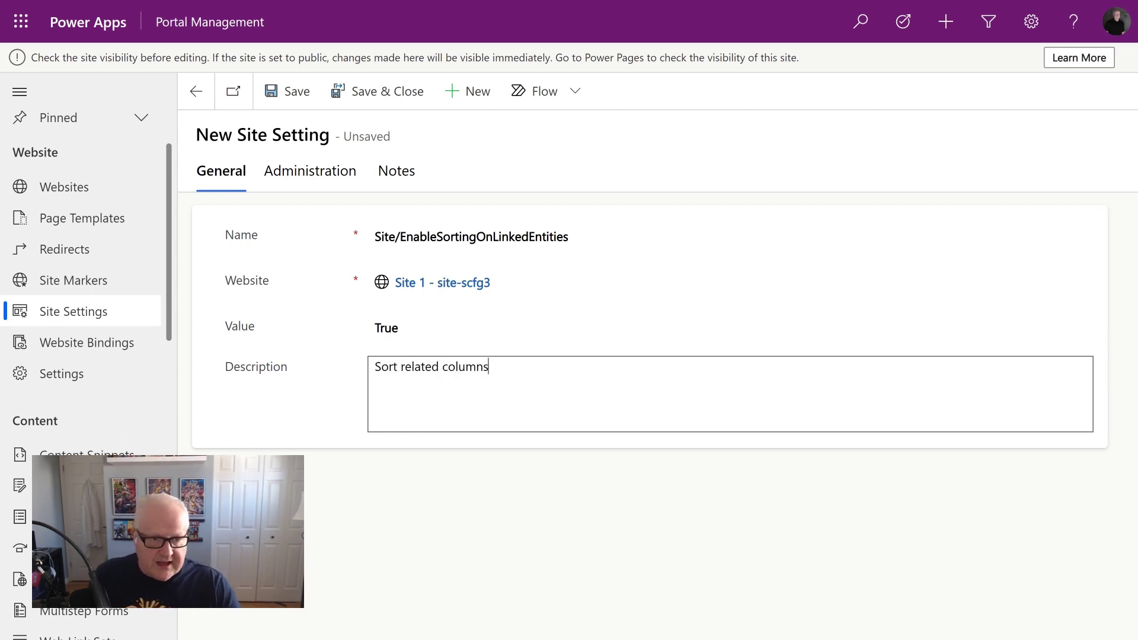
pyautogui.click(303, 95)
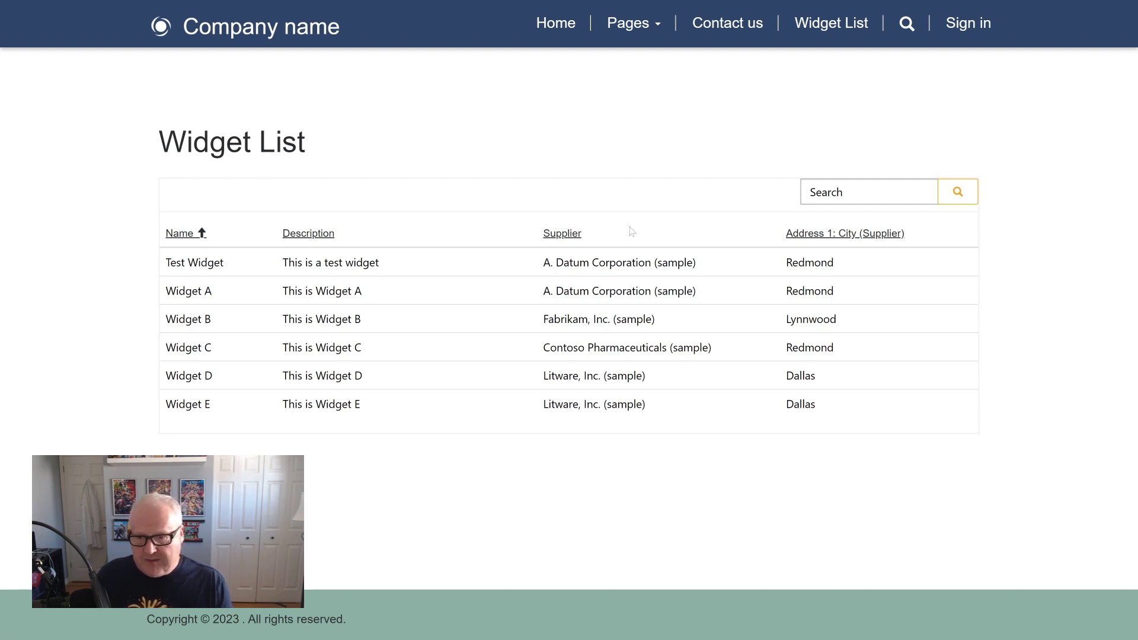
# Step: On the Widget List site page, test sorting by Address 1: City (Supplier) and search the list for Redmond
pyautogui.click(835, 239)
pyautogui.click(836, 240)
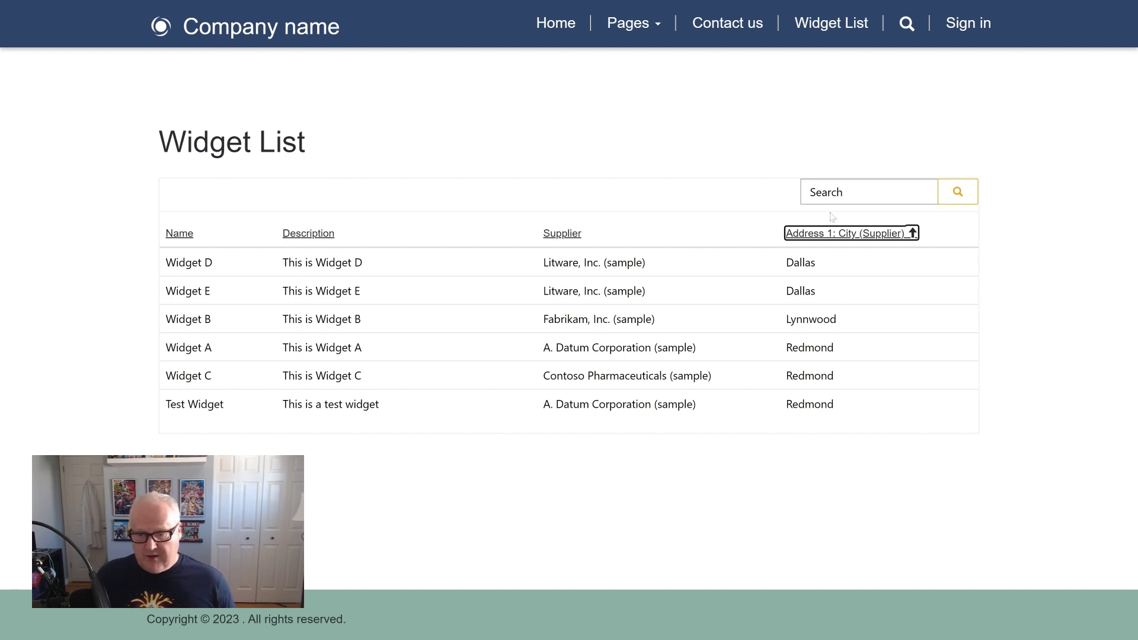
pyautogui.click(831, 194)
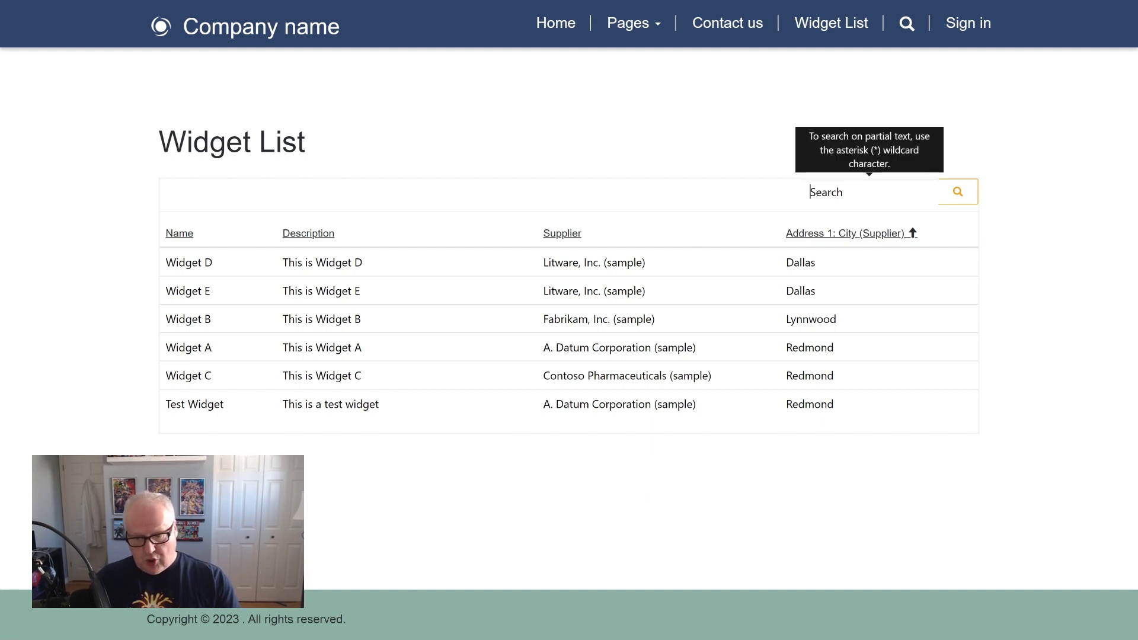
pyautogui.write('Red')
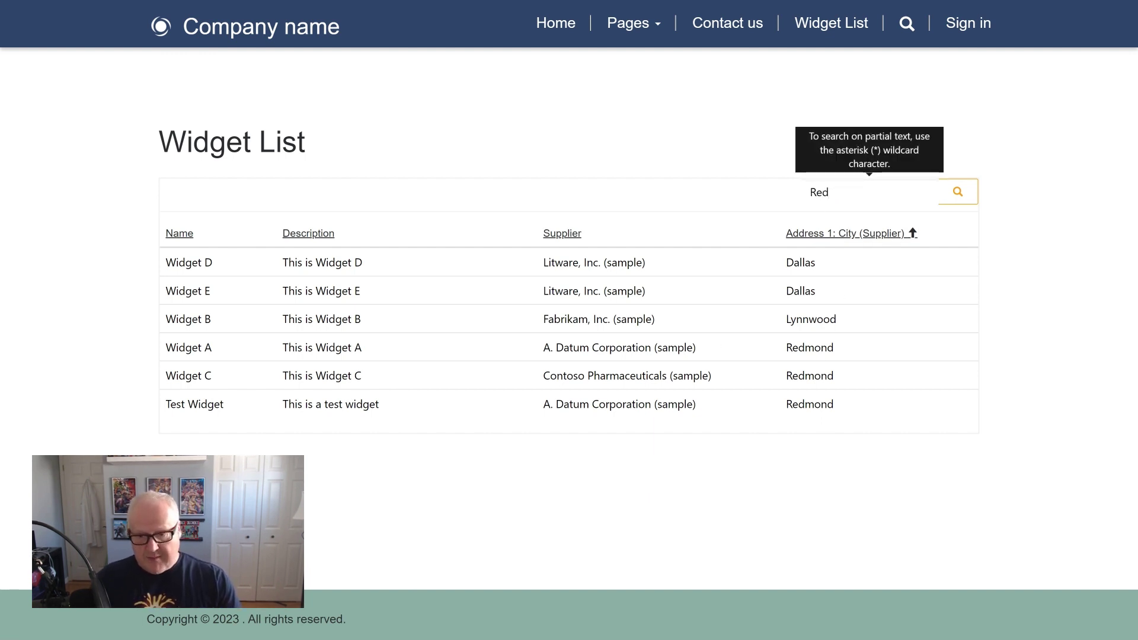
pyautogui.write('mond')
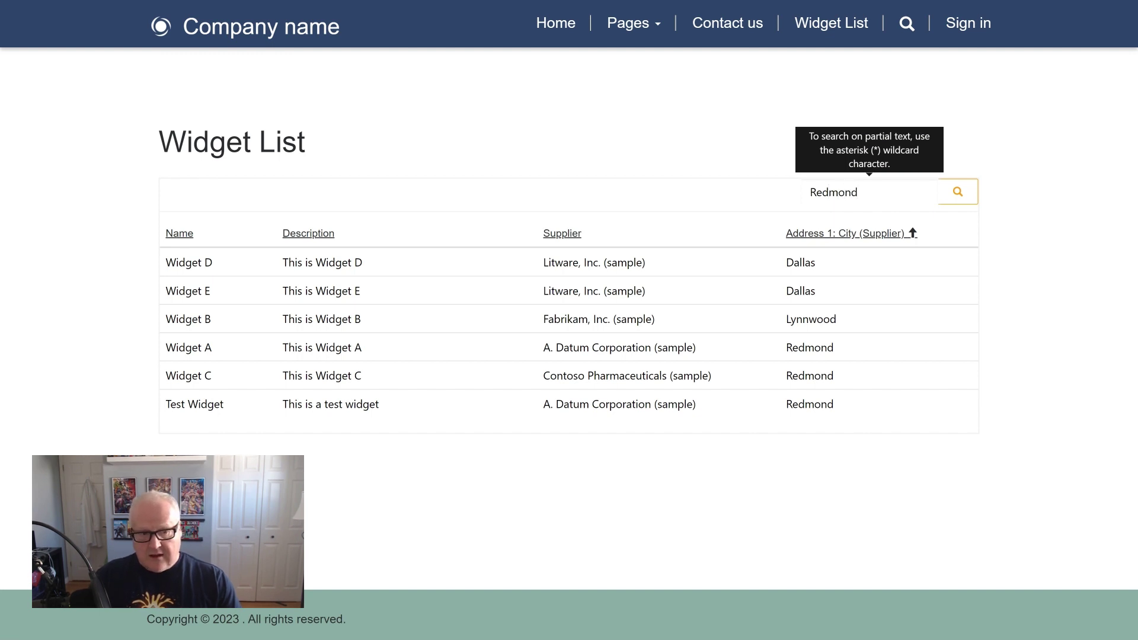
pyautogui.press('Return')
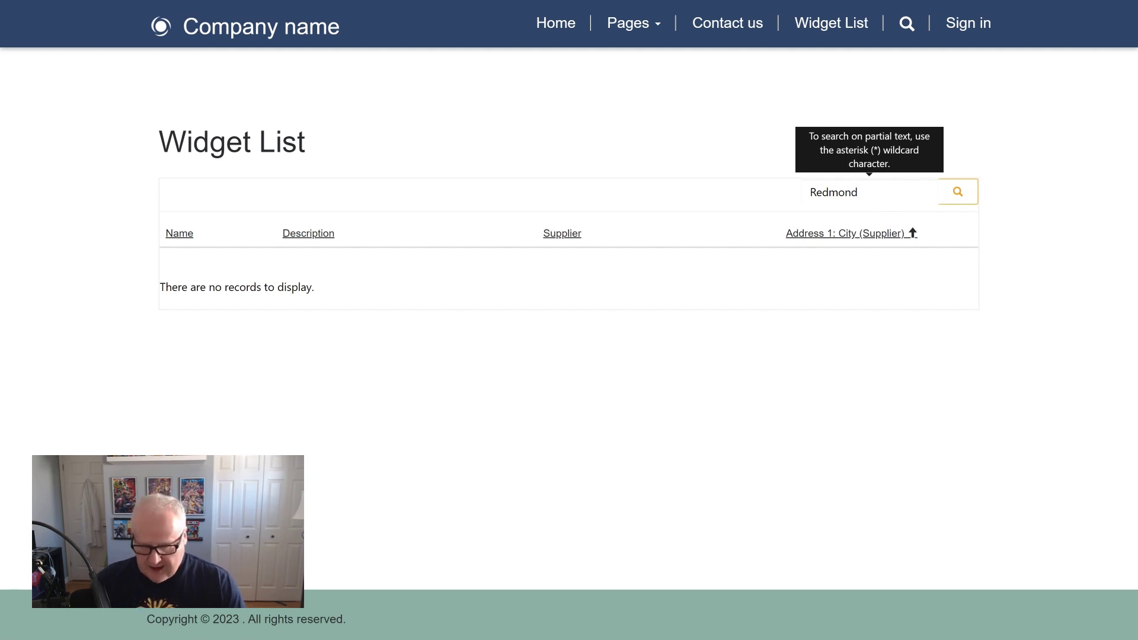
# Step: Clear the Redmond search term and rerun the search to list all widgets
pyautogui.press('BackSpace')
pyautogui.press('BackSpace')
pyautogui.press('BackSpace')
pyautogui.press('BackSpace')
pyautogui.press('BackSpace')
pyautogui.press('BackSpace')
pyautogui.press('BackSpace')
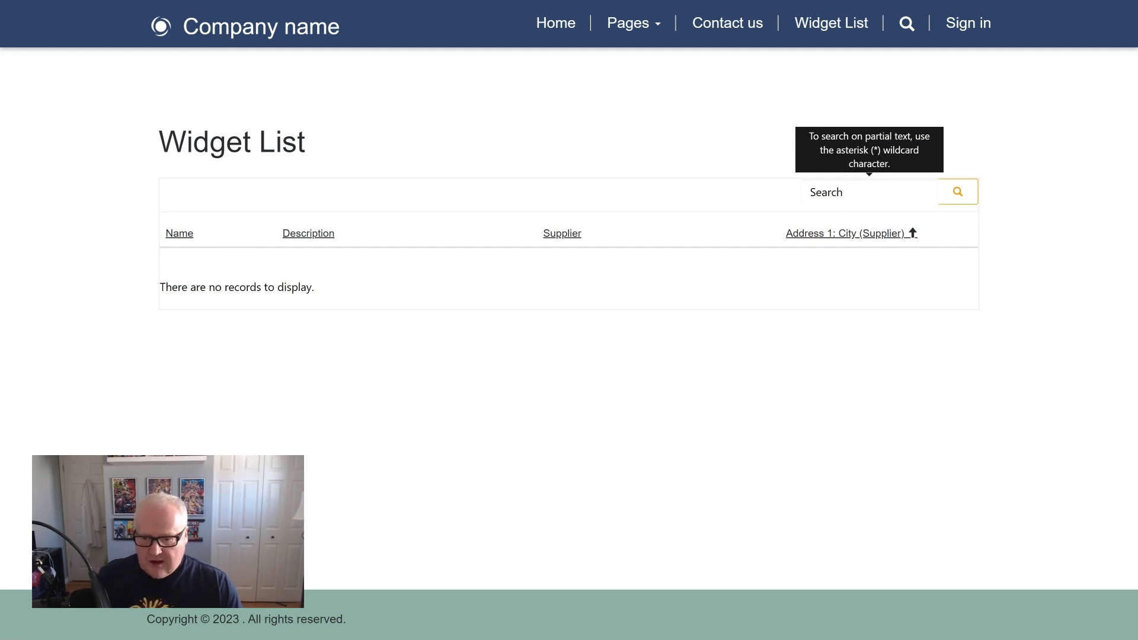
pyautogui.press('Return')
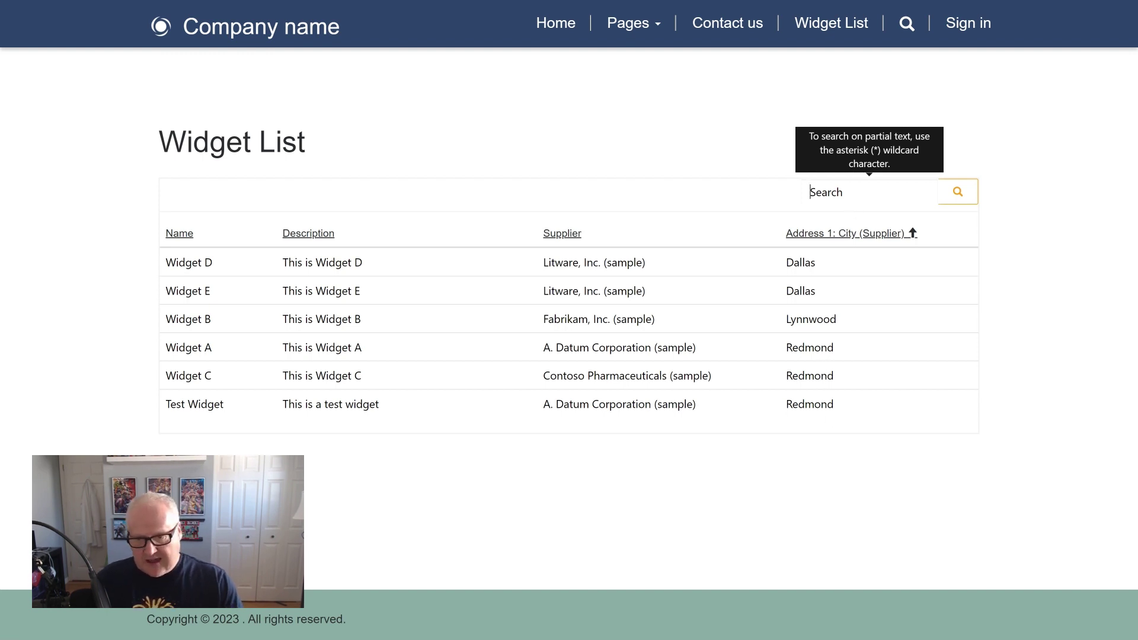
# Step: Search the Widget List for Dallas, and clear the search term again
pyautogui.write('Dallas')
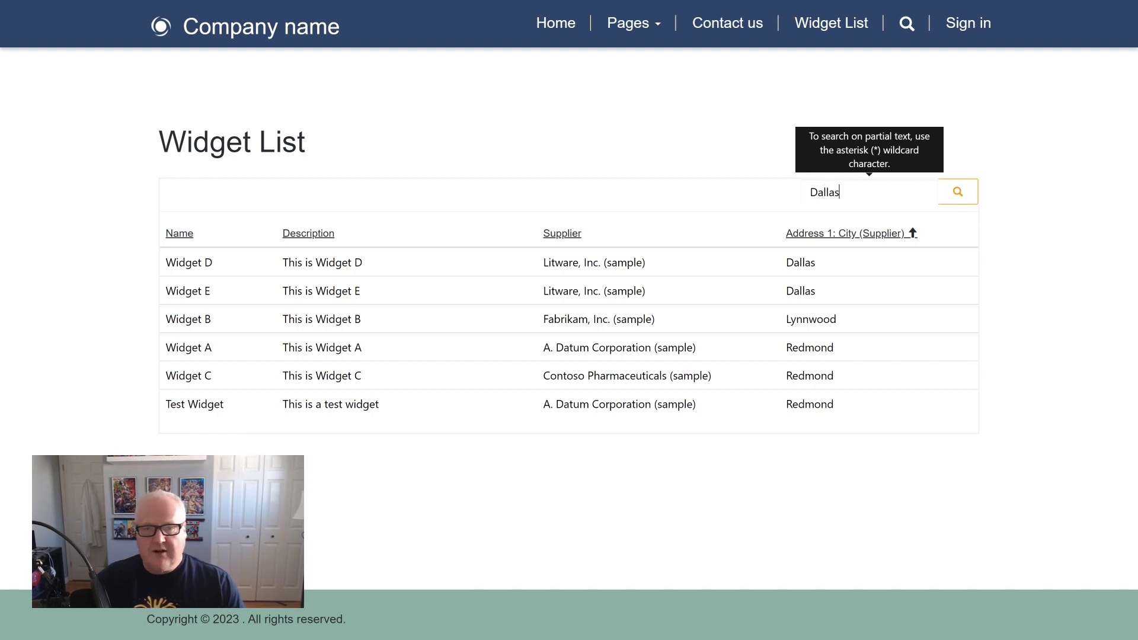
pyautogui.press('Return')
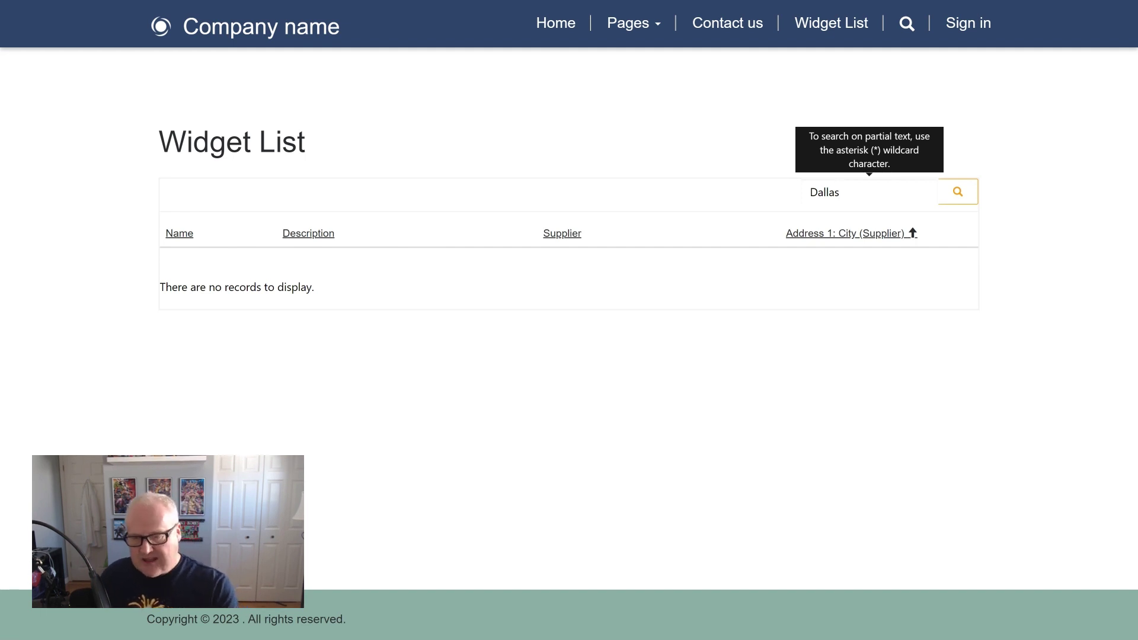
pyautogui.doubleClick(799, 191)
pyautogui.press('BackSpace')
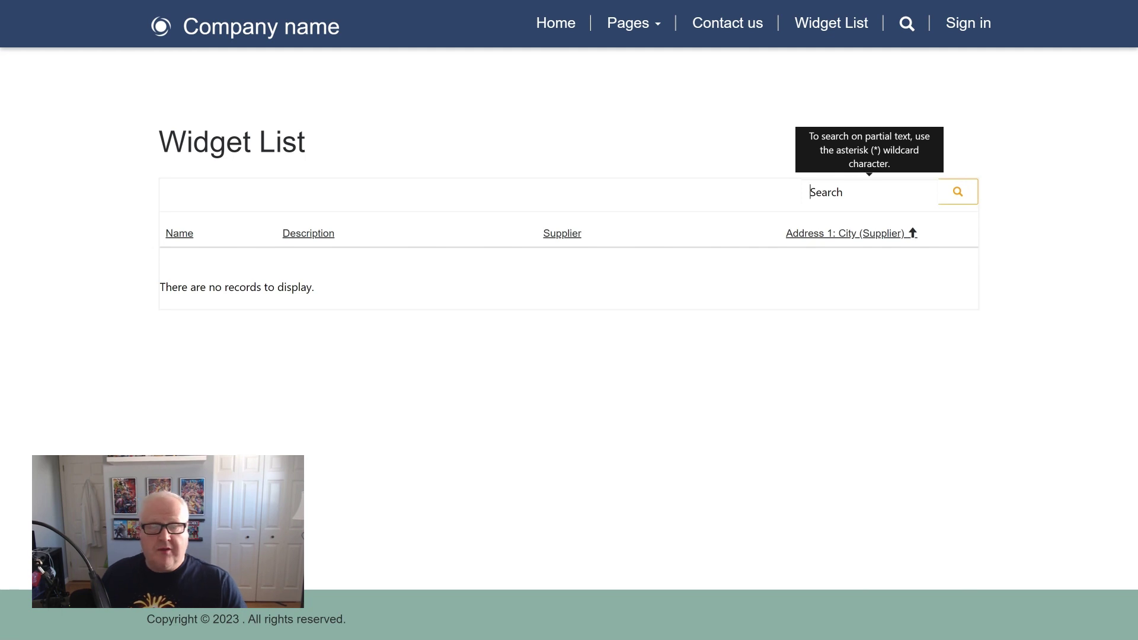
pyautogui.press('Return')
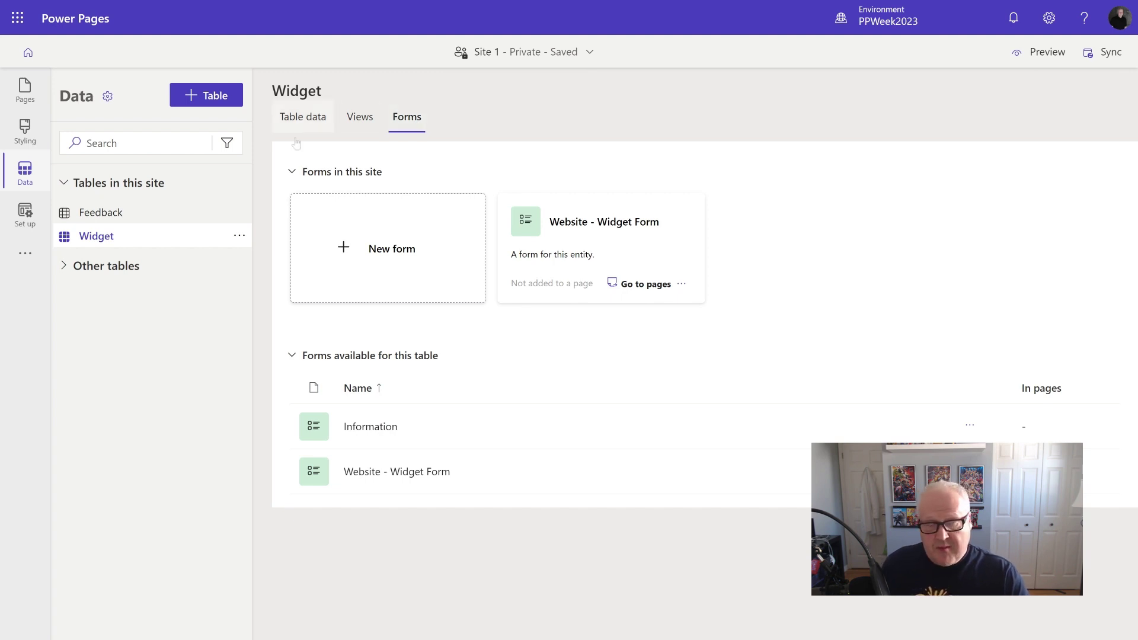
# Step: Open Website - Widget Form from the Widget table's forms in Power Pages, and examine its unused table columns and form properties
pyautogui.click(620, 244)
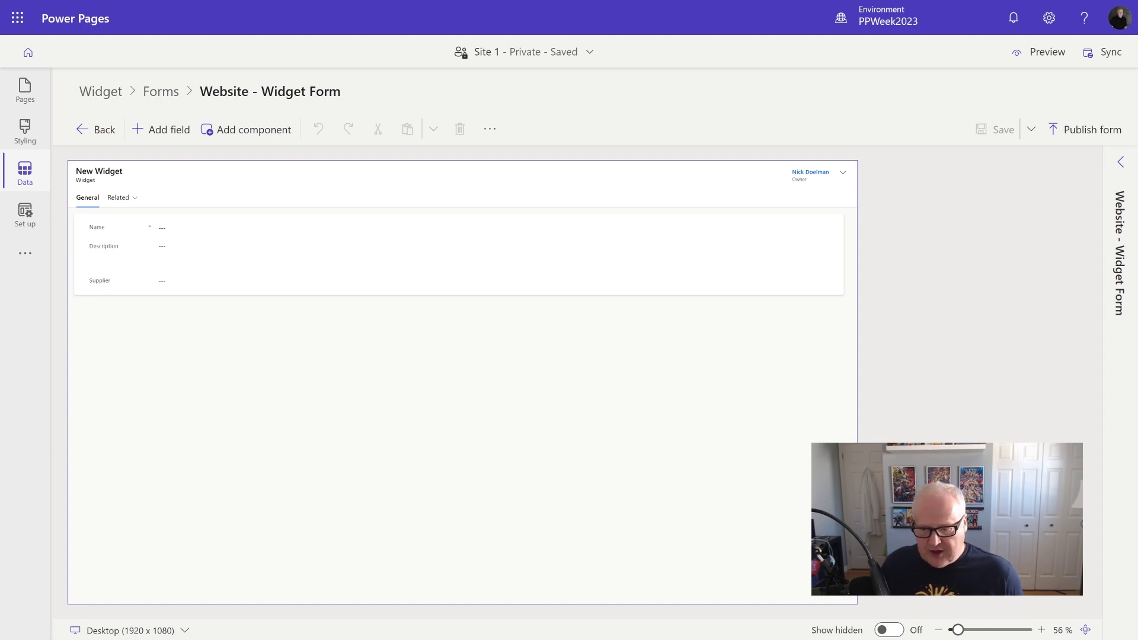
pyautogui.moveTo(958, 632); pyautogui.dragTo(972, 633)
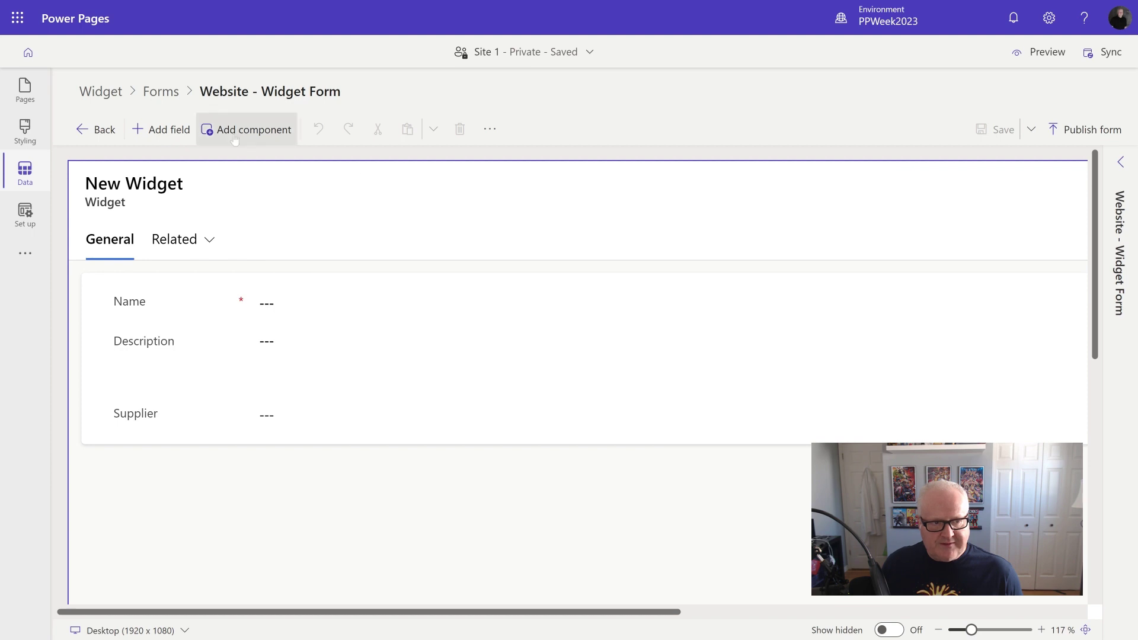
pyautogui.click(152, 134)
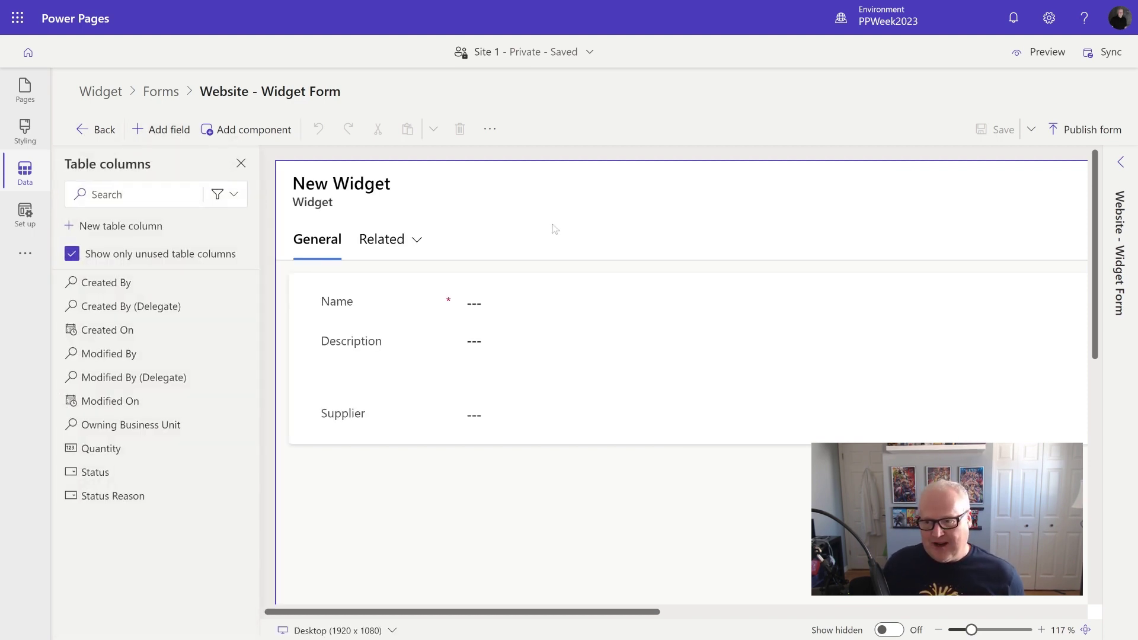
pyautogui.click(1121, 162)
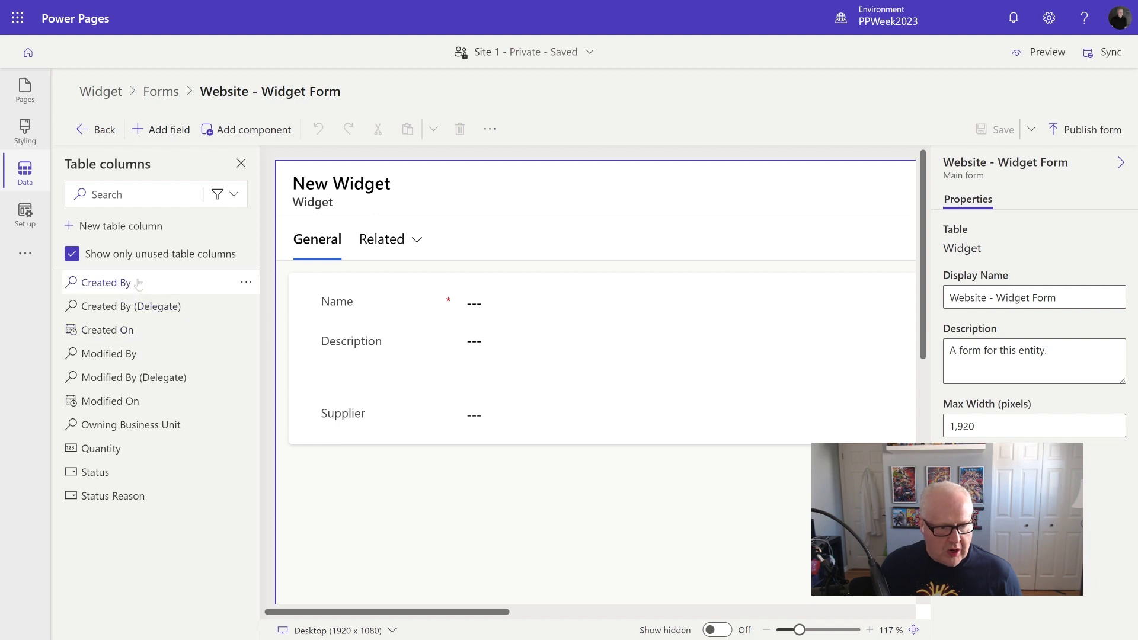
pyautogui.moveTo(153, 492)
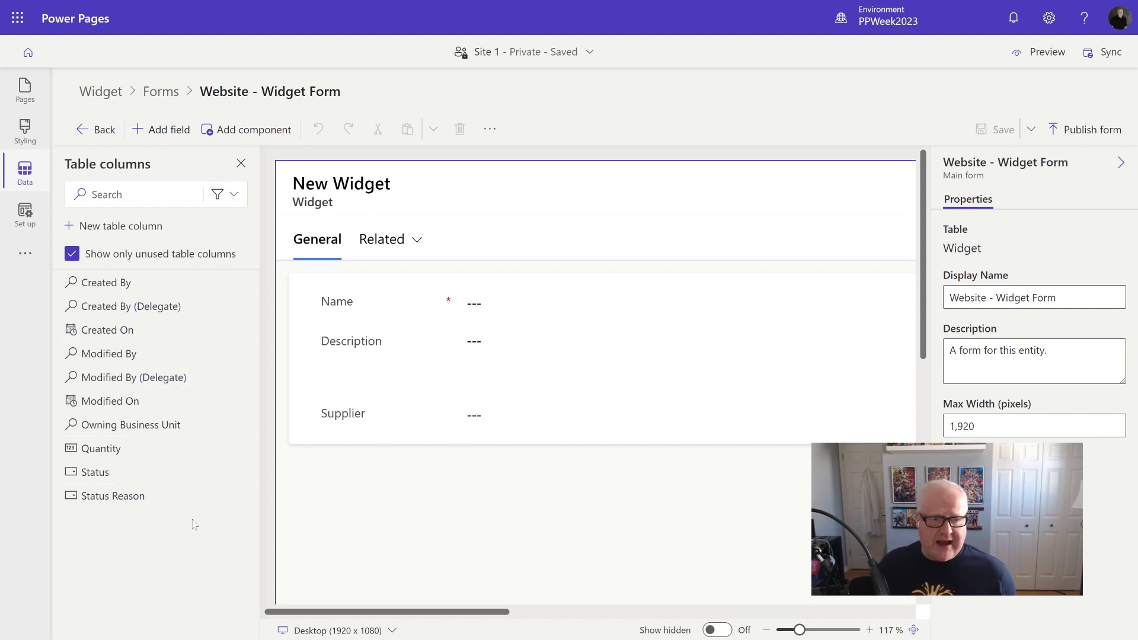
# Step: Try a quick view component for the Supplier lookup with the account card form, and cancel it, discarding the changes
pyautogui.click(265, 133)
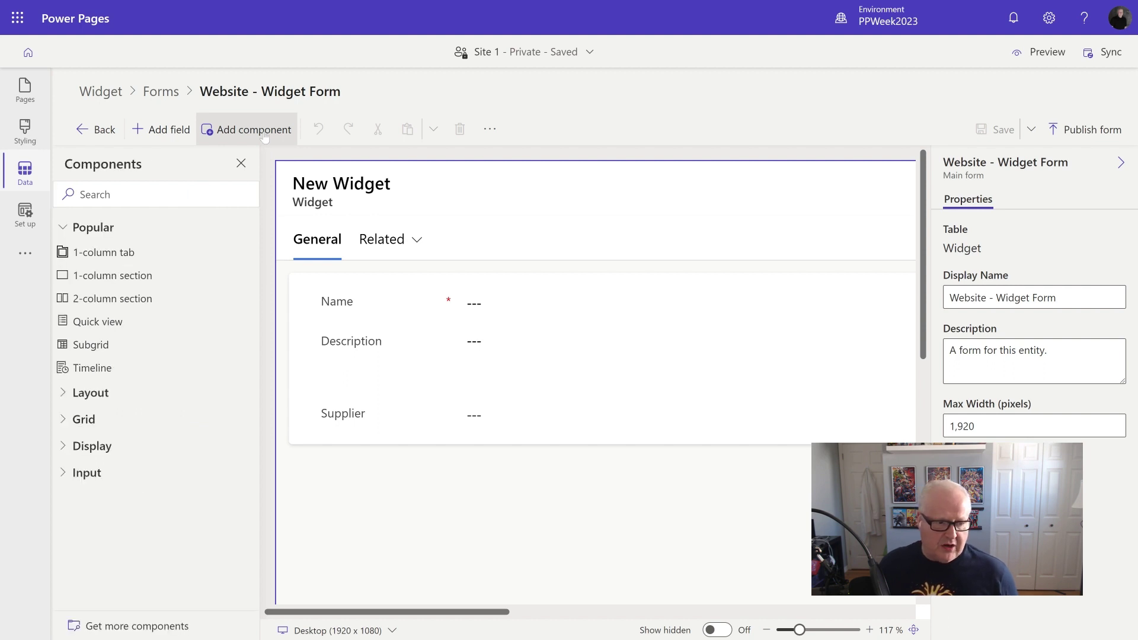
pyautogui.click(68, 403)
pyautogui.click(67, 404)
pyautogui.click(74, 446)
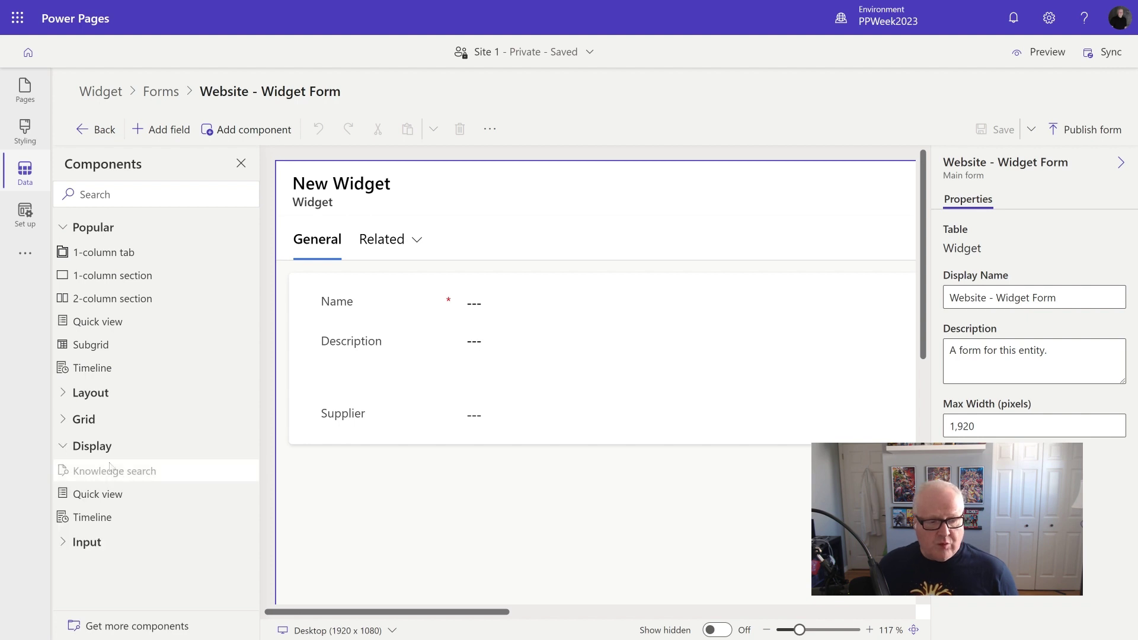
pyautogui.click(106, 500)
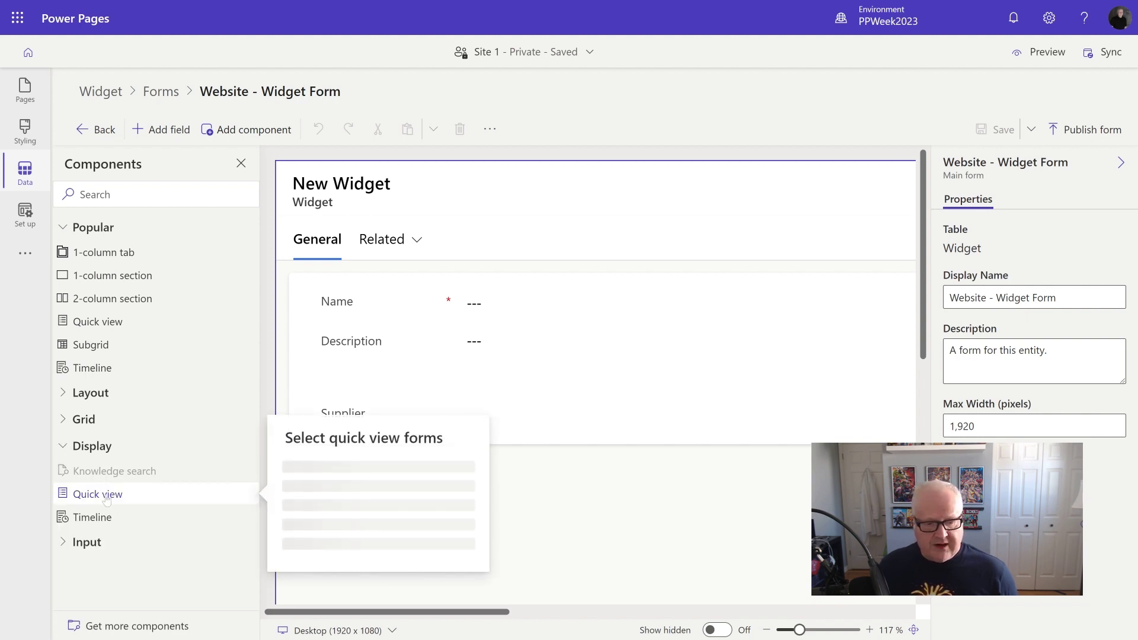
pyautogui.click(370, 428)
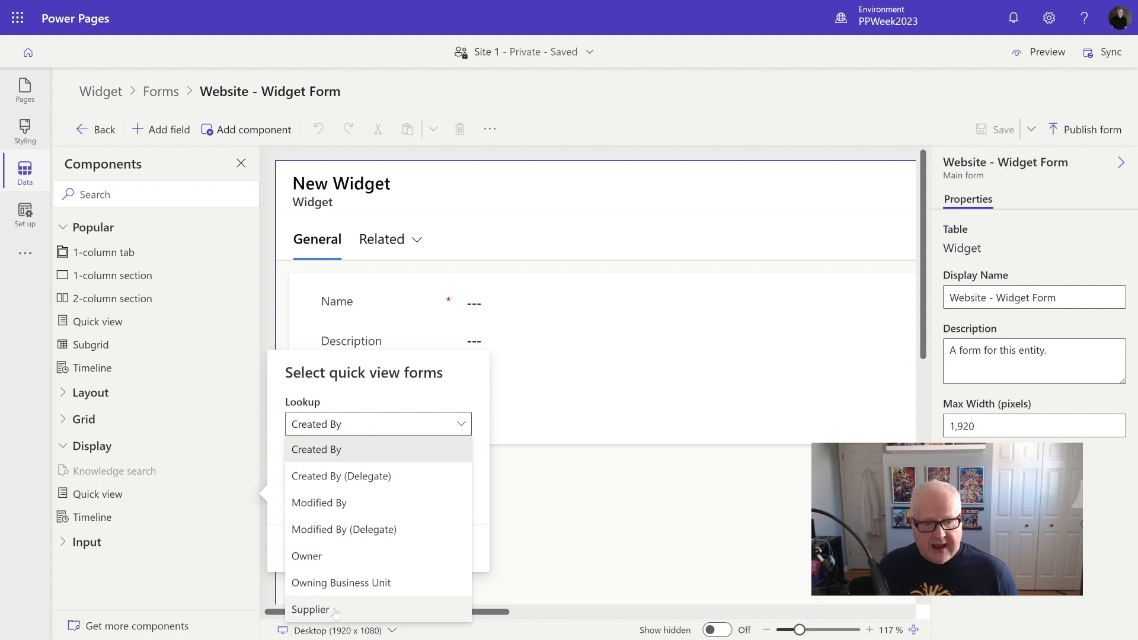
pyautogui.press('Escape')
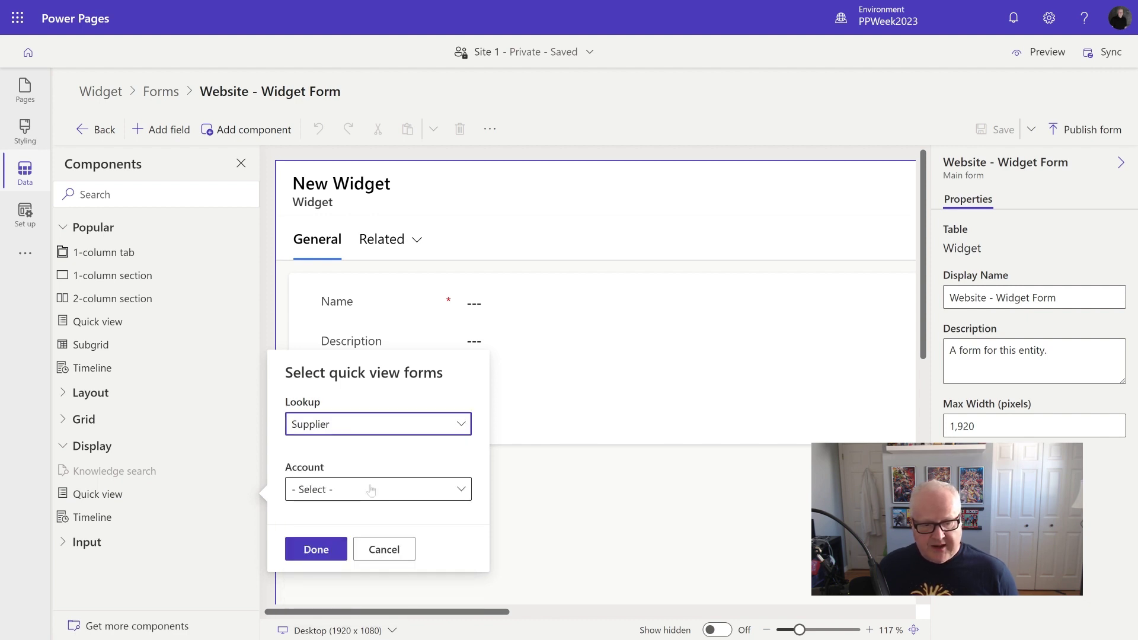
pyautogui.click(371, 490)
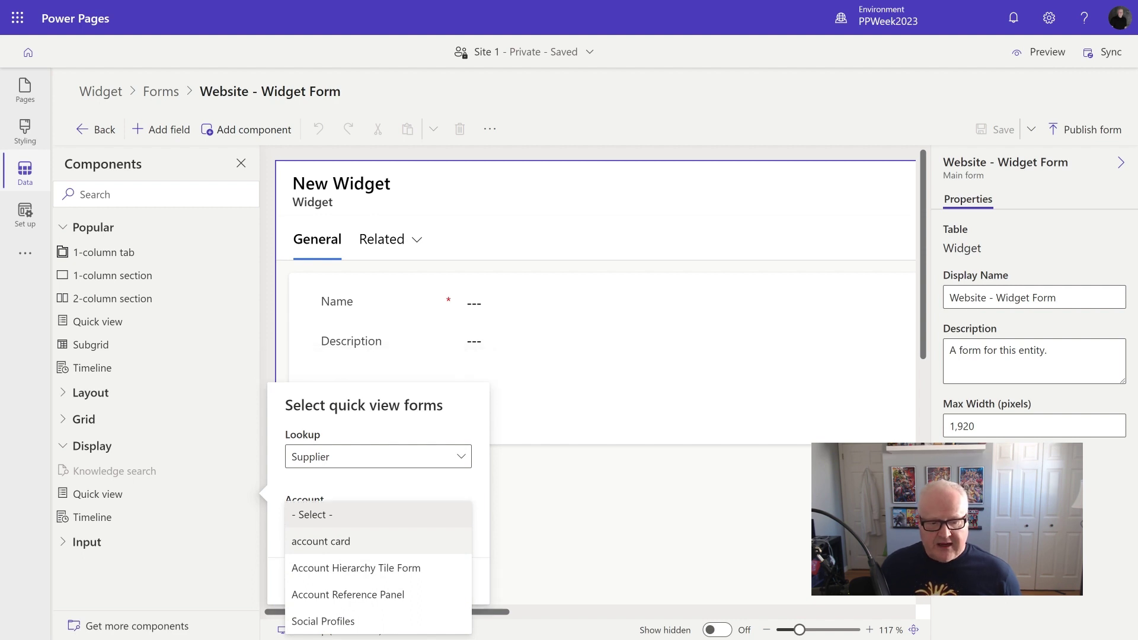
pyautogui.click(380, 542)
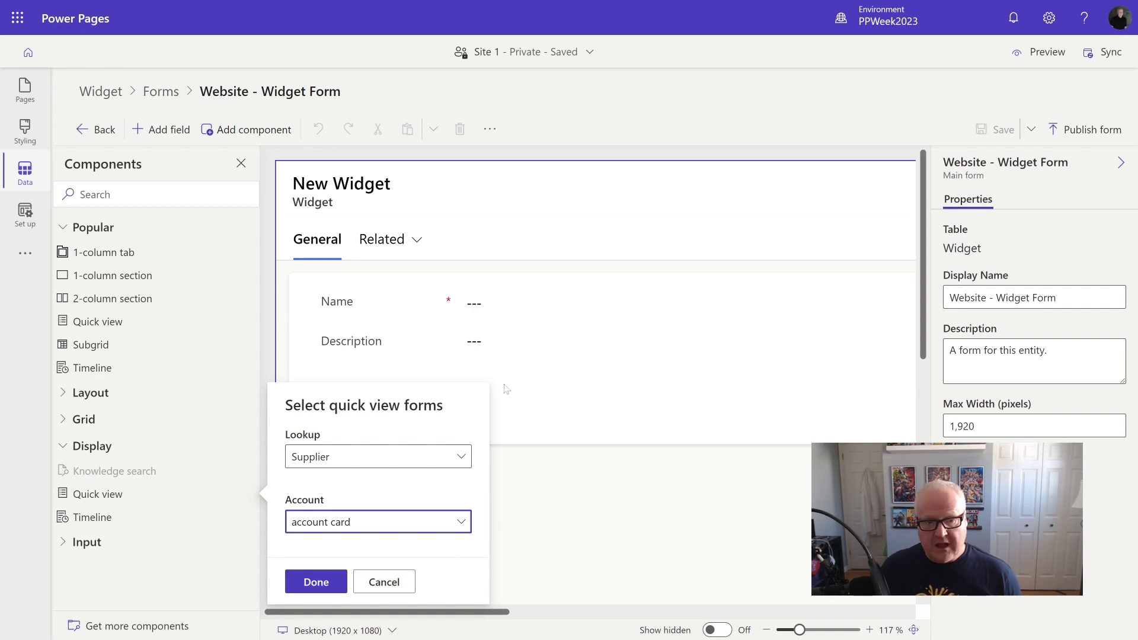
pyautogui.click(395, 583)
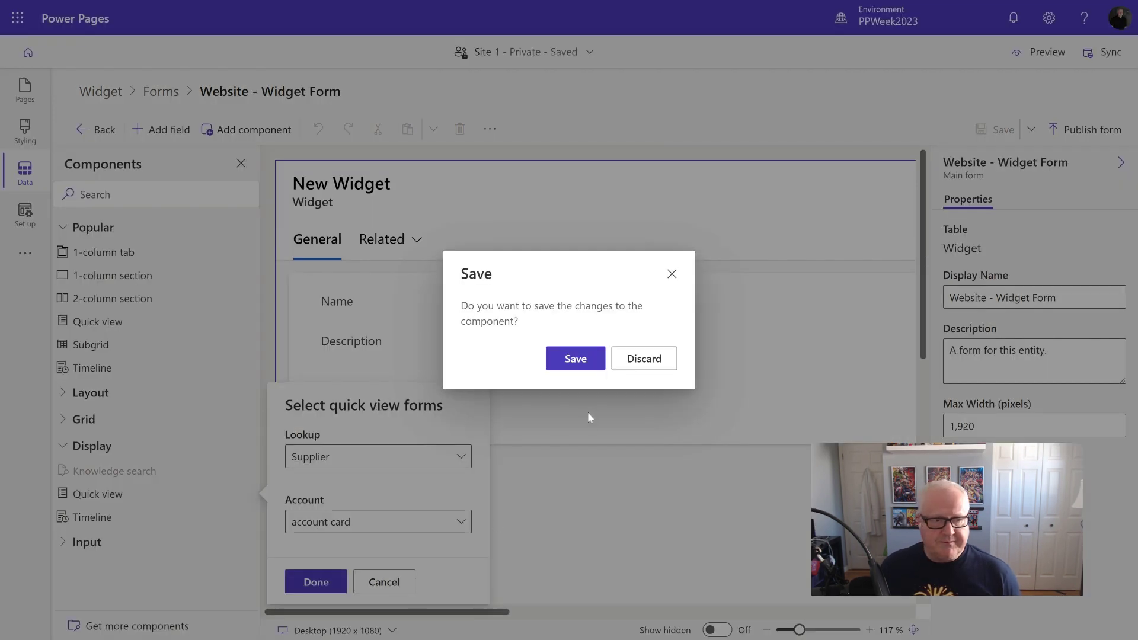
pyautogui.click(652, 365)
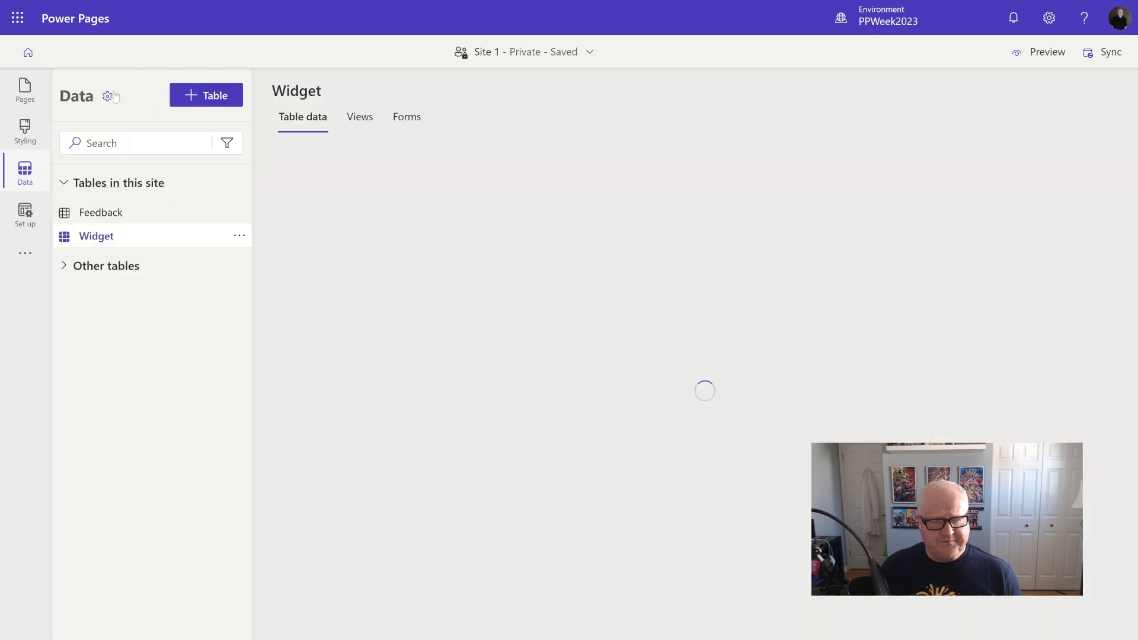
pyautogui.click(112, 93)
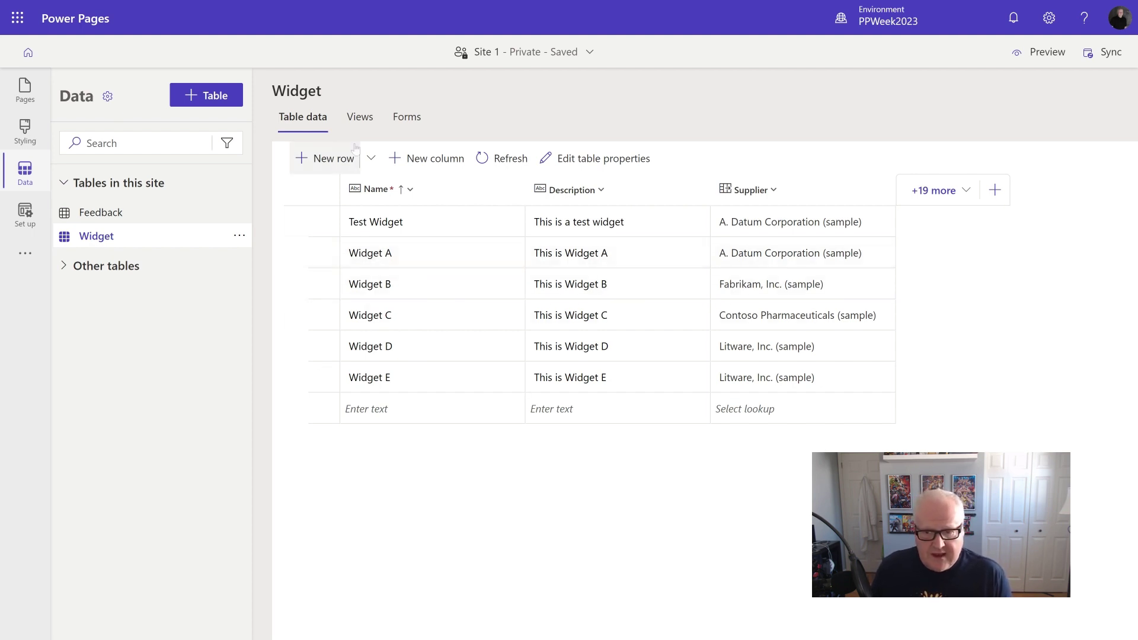
pyautogui.click(360, 118)
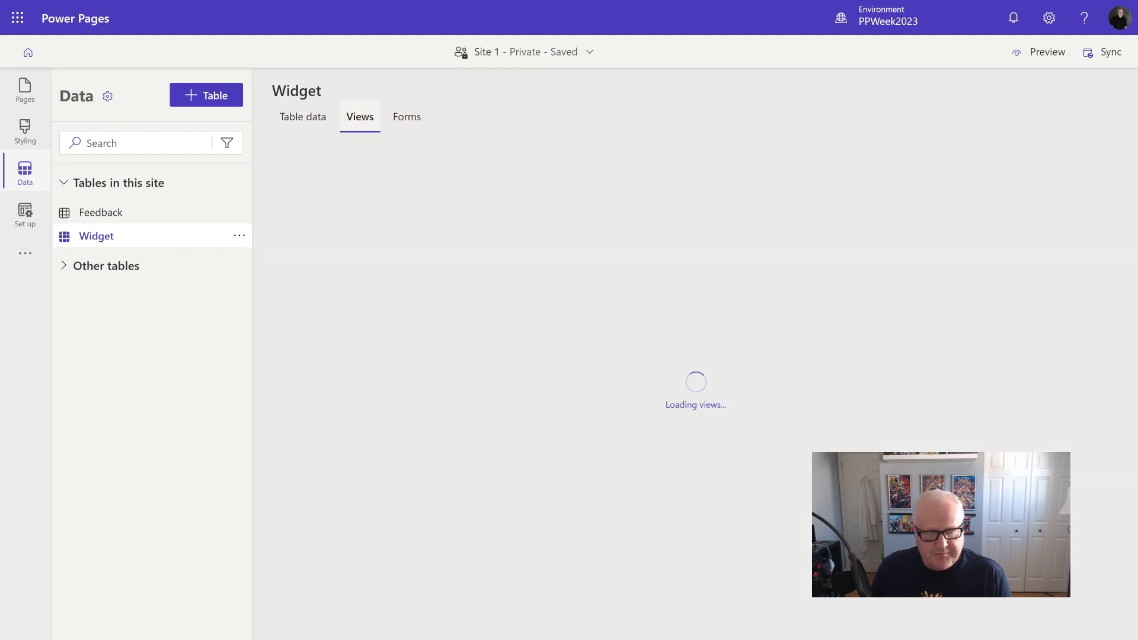
pyautogui.click(303, 122)
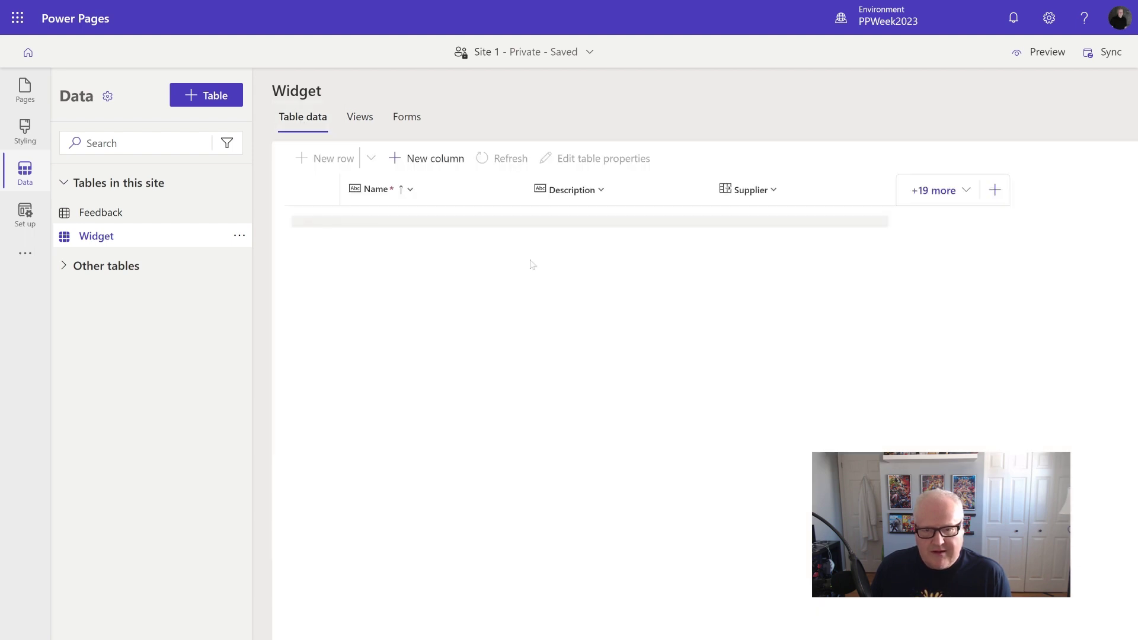
# Step: Add a single-line text column named Supplier City with Calculated behavior to the Widget table, save it for calculation editing, and refresh the data
pyautogui.click(438, 160)
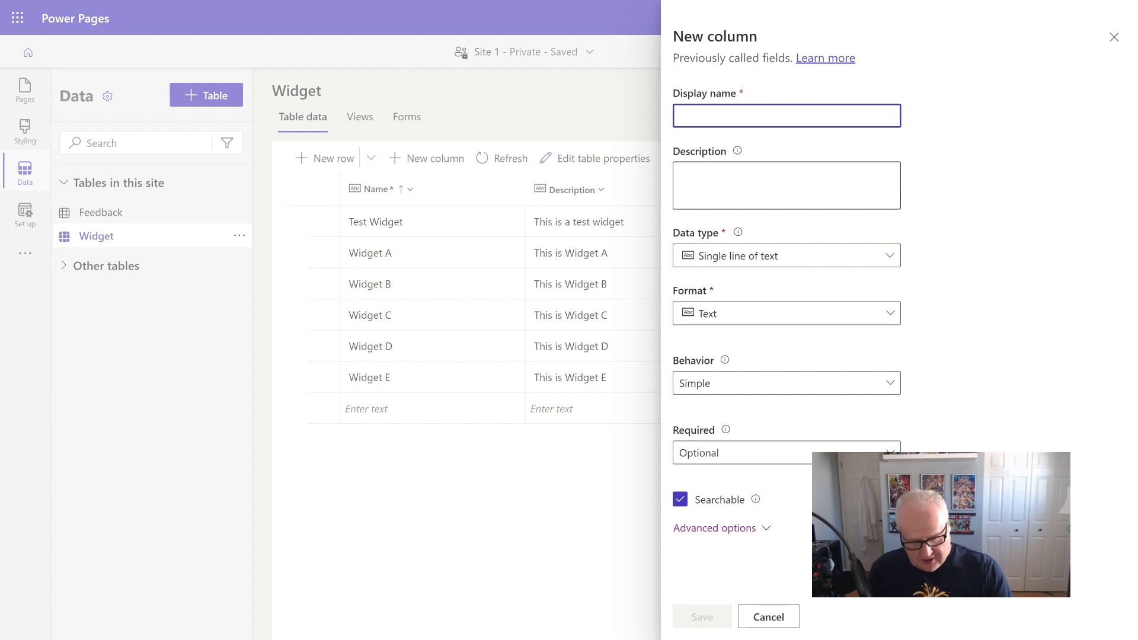
pyautogui.write('Supplier City')
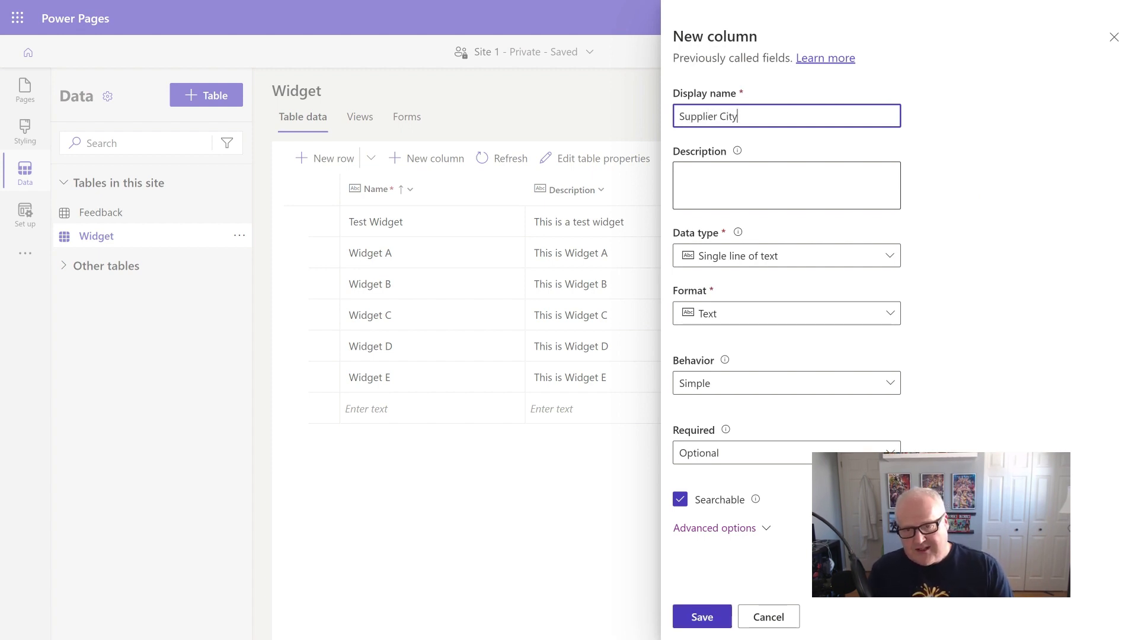
pyautogui.press('Tab')
pyautogui.press('Tab')
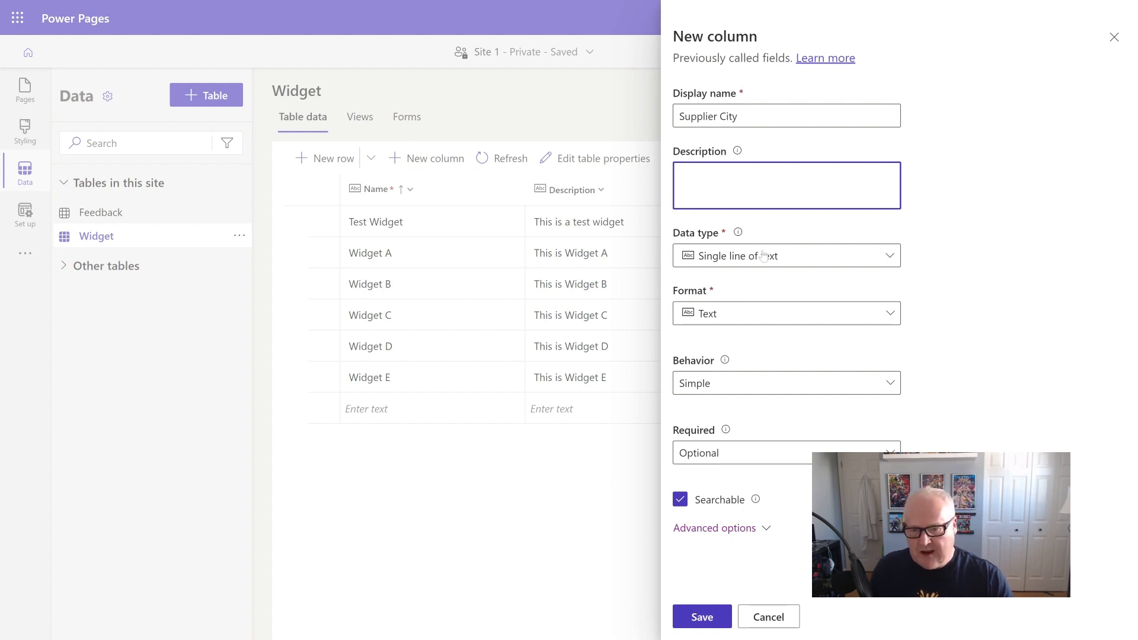
pyautogui.click(738, 389)
pyautogui.click(727, 437)
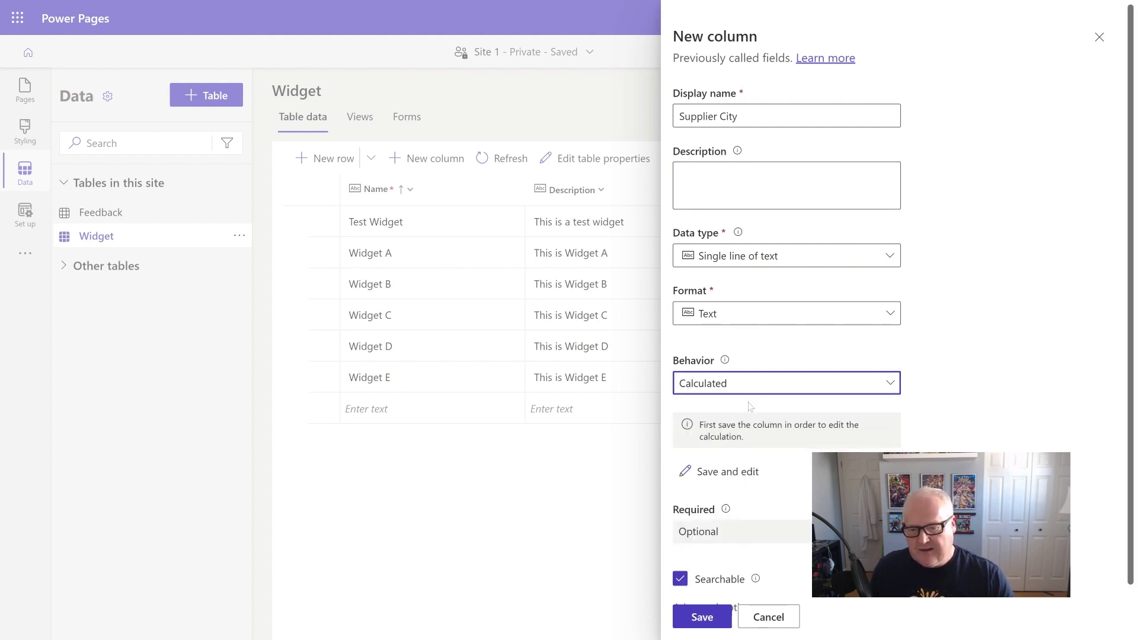
pyautogui.click(725, 473)
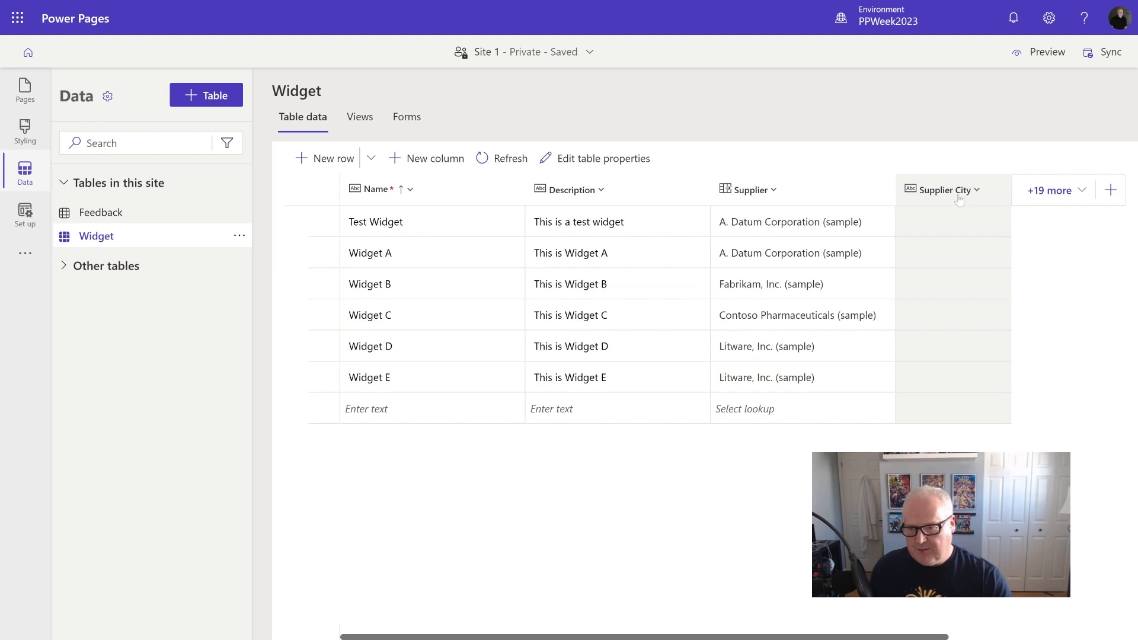
pyautogui.click(502, 158)
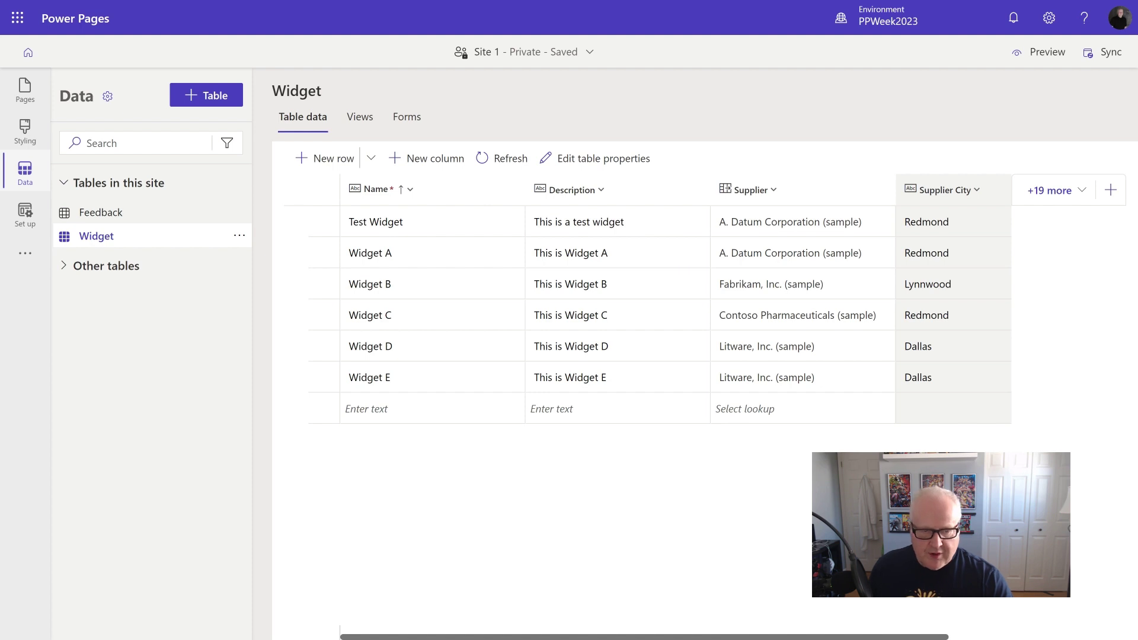
# Step: Open the Widget table's Active Widgets view and add the Supplier City column to it
pyautogui.click(368, 122)
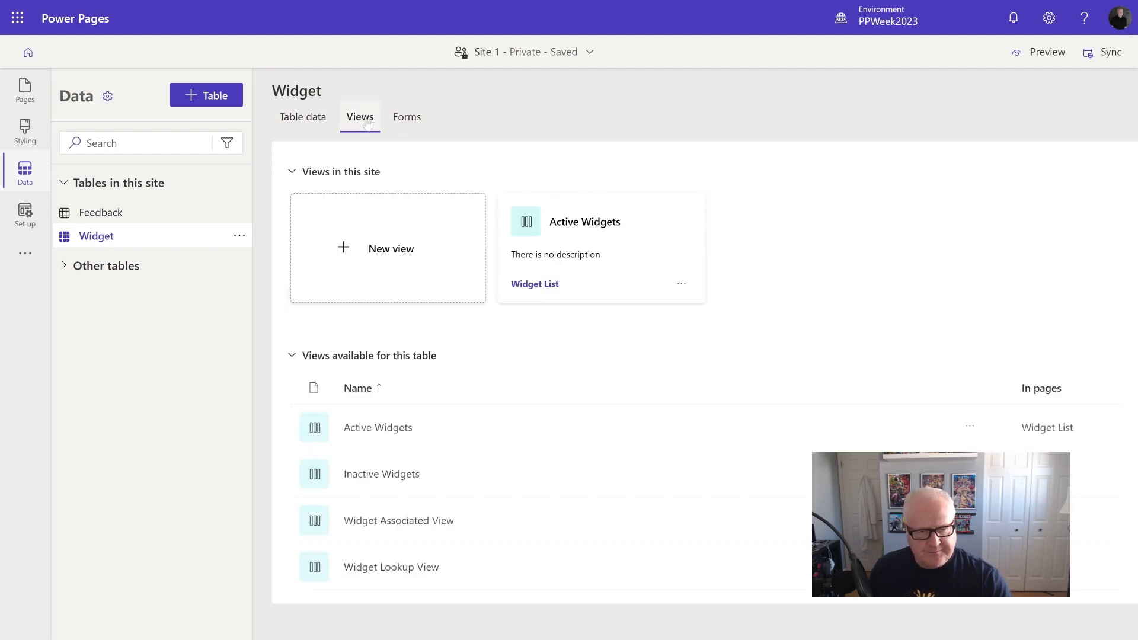
pyautogui.click(613, 244)
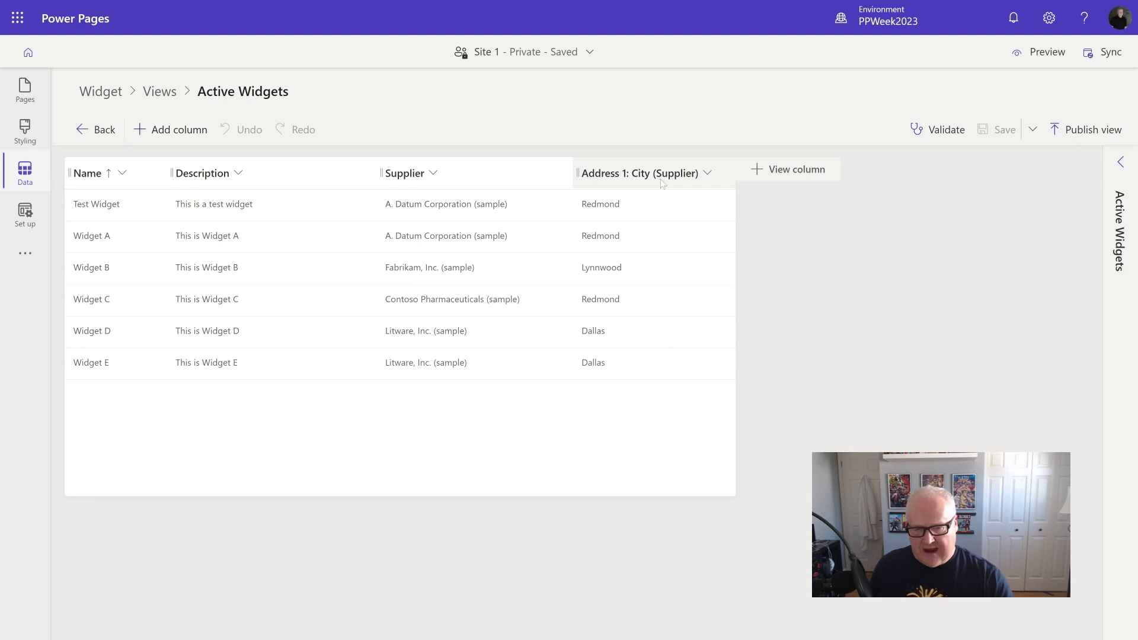
pyautogui.click(791, 176)
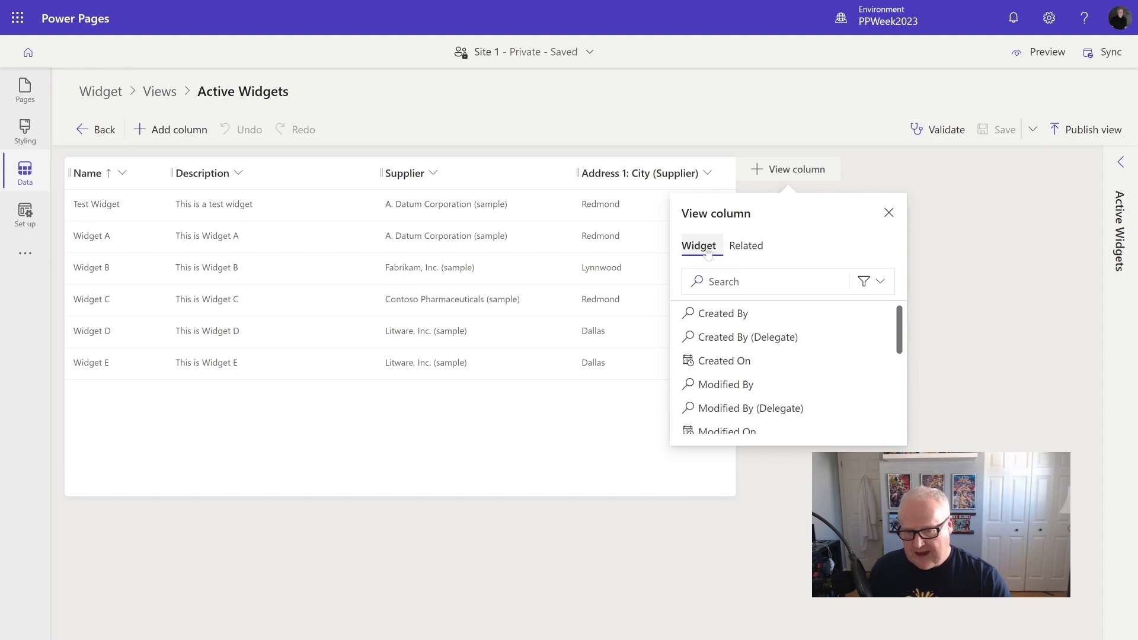
pyautogui.scroll(-5, 787, 328)
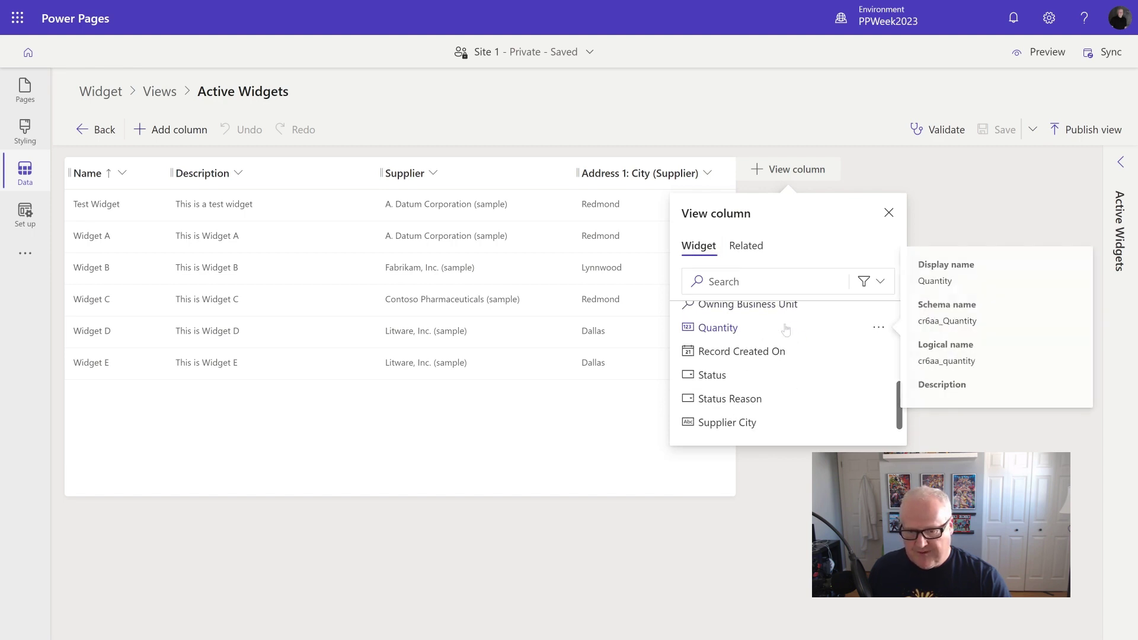
pyautogui.click(744, 423)
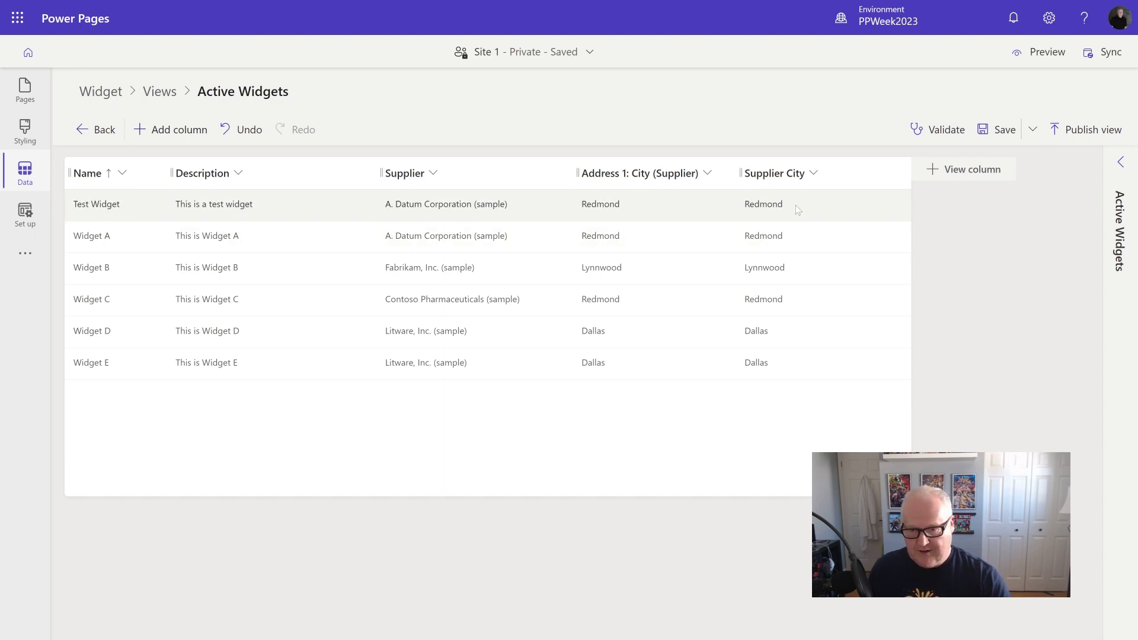
# Step: Remove the Address 1: City (Supplier) column from the Active Widgets view, and save and publish the view
pyautogui.click(678, 173)
pyautogui.click(698, 400)
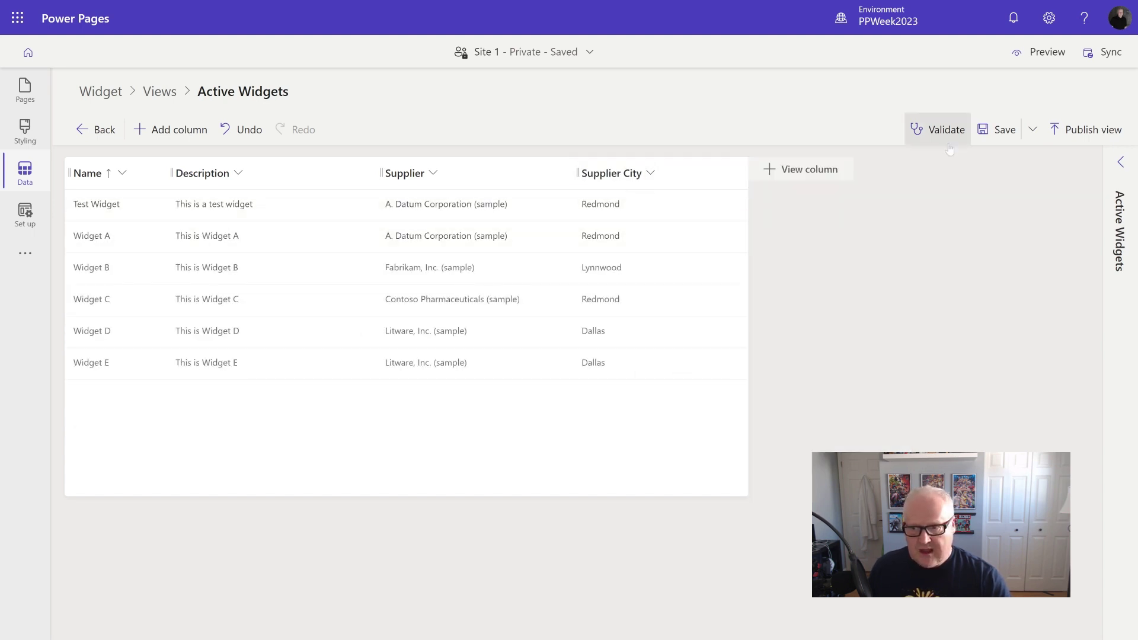
pyautogui.click(997, 141)
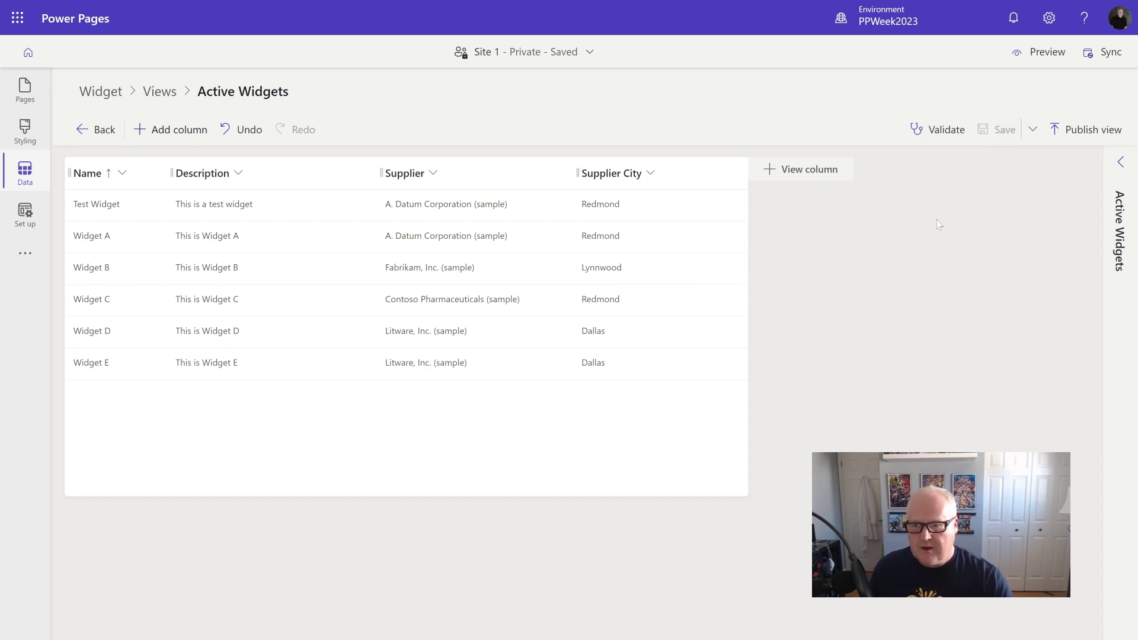
pyautogui.click(1094, 138)
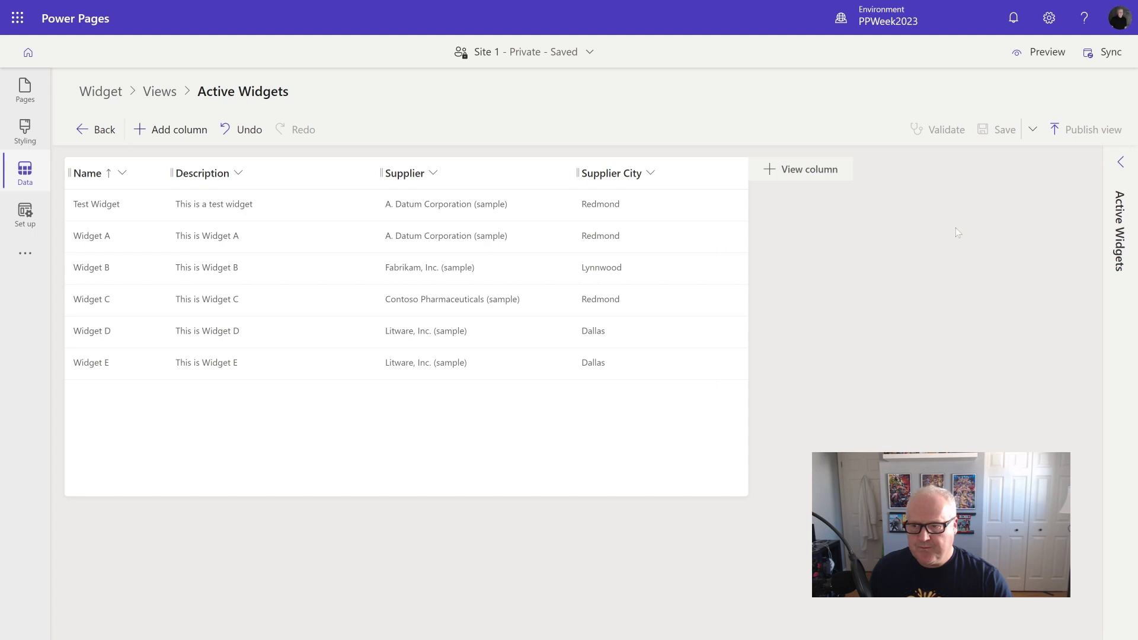
# Step: Preview the Widget List page on the site and search the list for Redmond
pyautogui.click(31, 92)
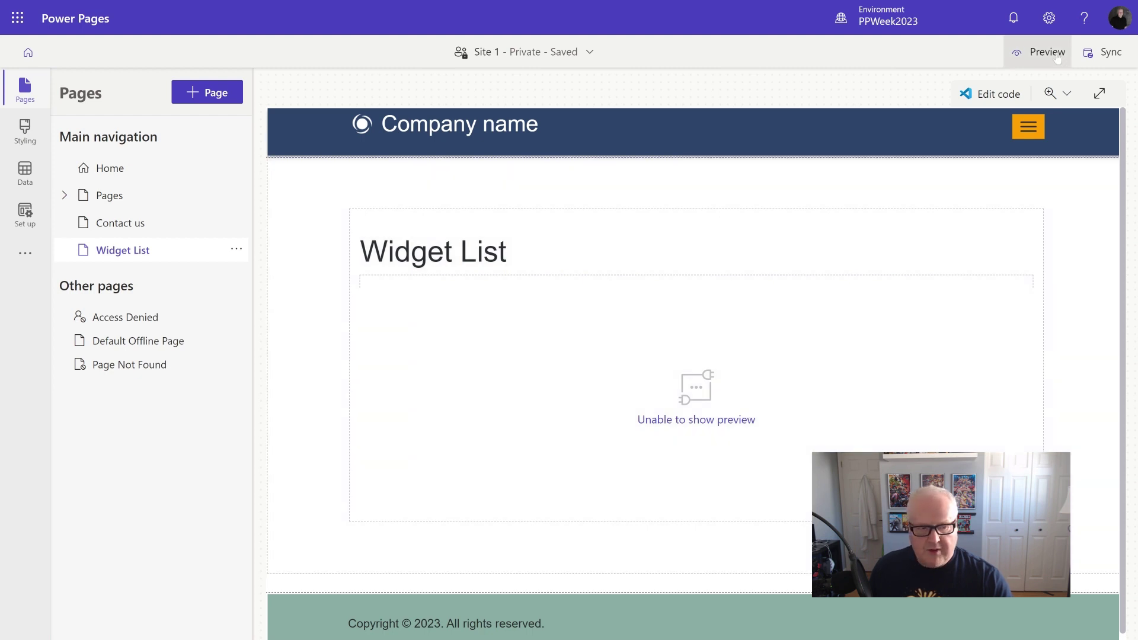
pyautogui.click(1057, 57)
pyautogui.click(1003, 90)
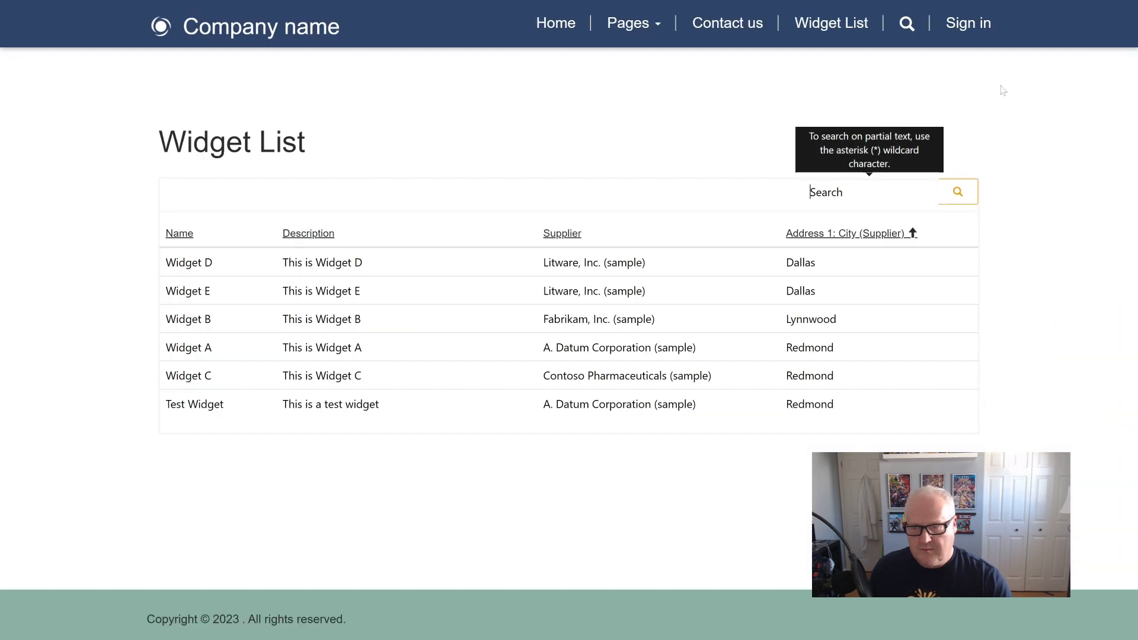
pyautogui.click(865, 192)
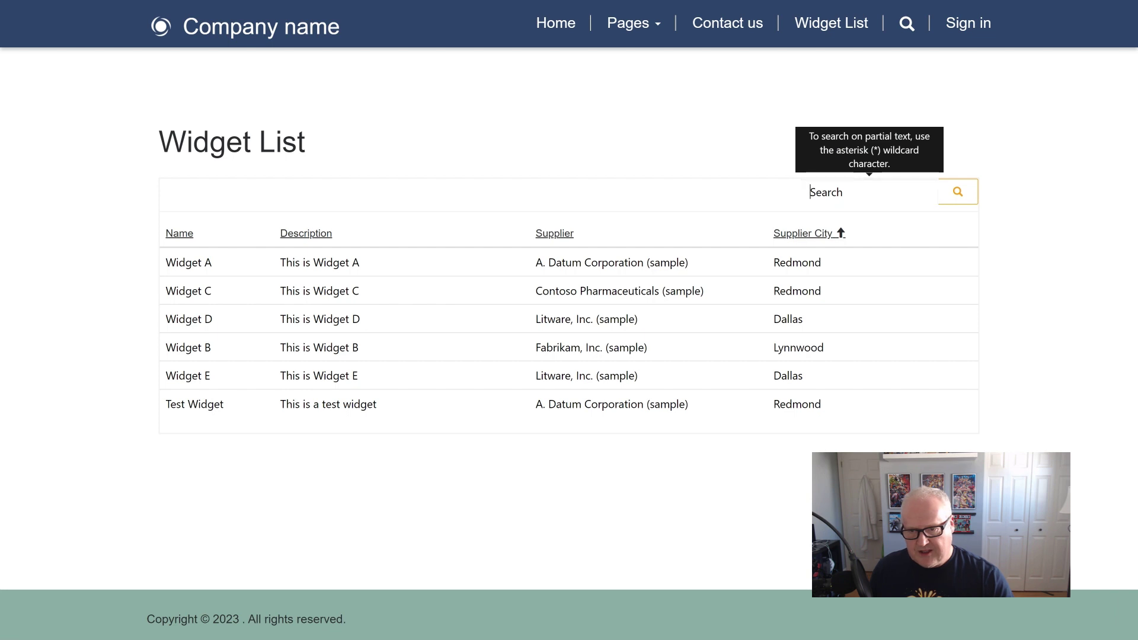
pyautogui.write('Redmond')
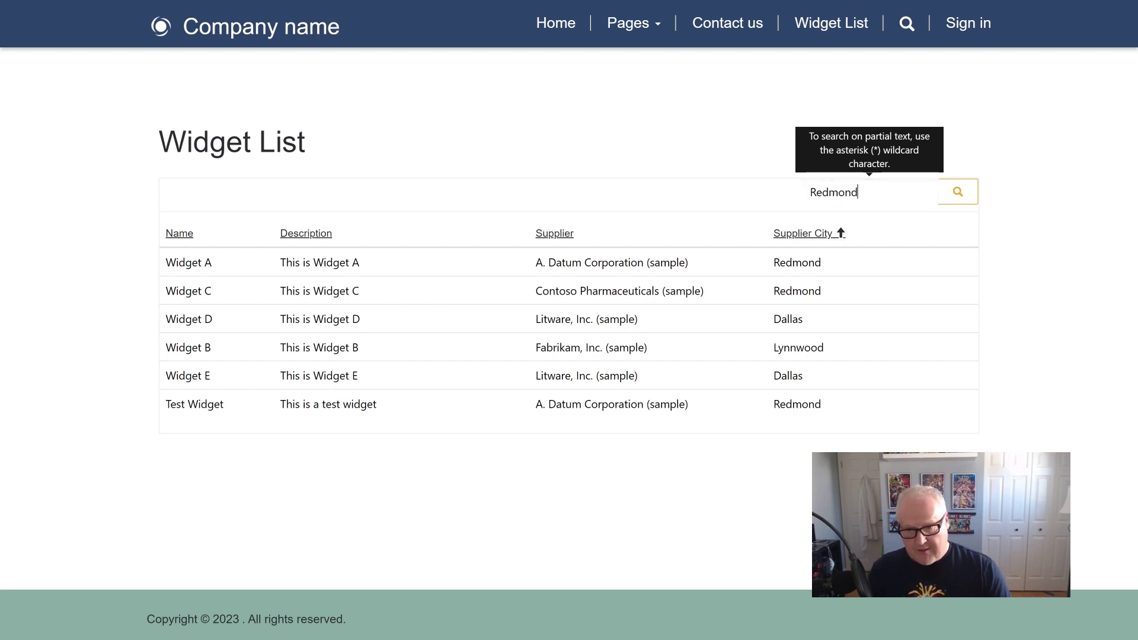
pyautogui.press('Return')
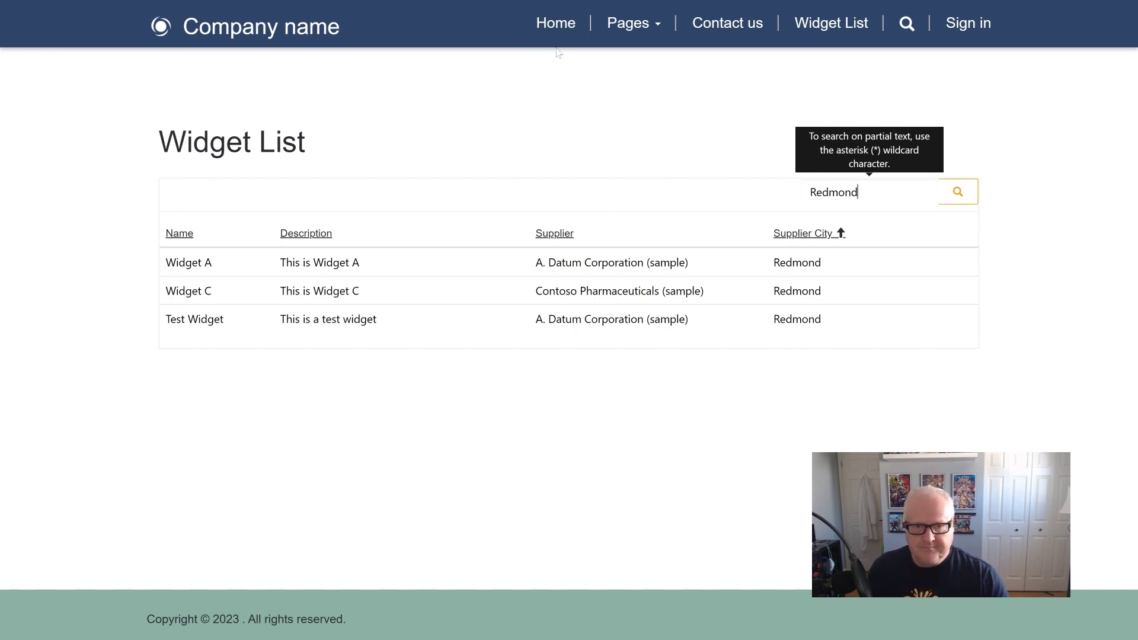
# Step: Open Website - Widget Form from the Widget table's forms and add the Supplier City field below Supplier
pyautogui.press('F11')
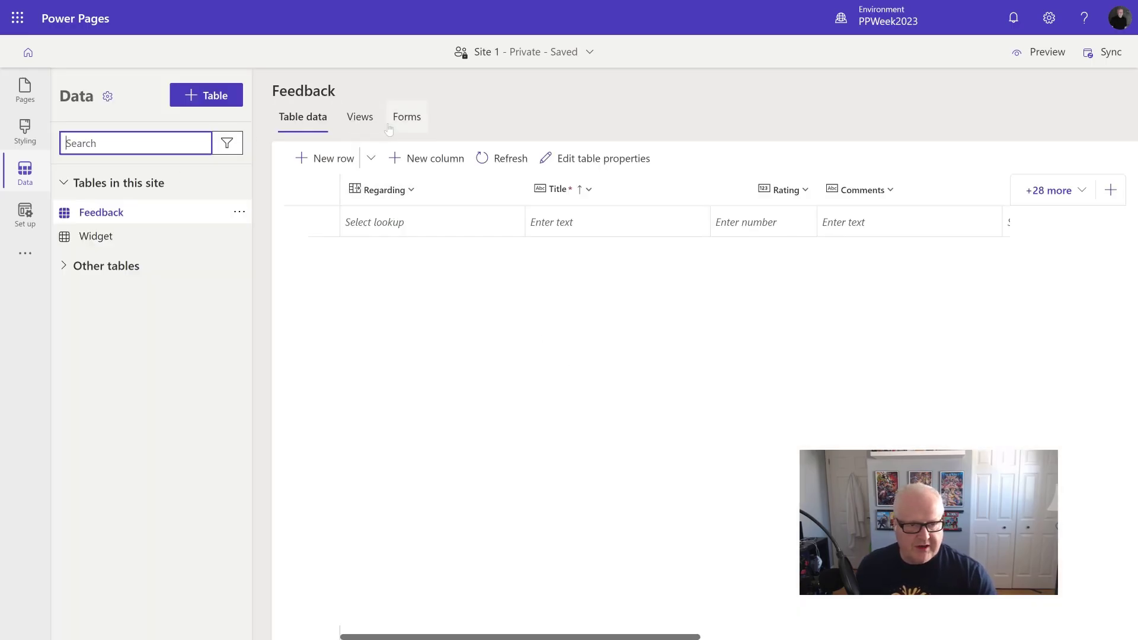
pyautogui.click(171, 238)
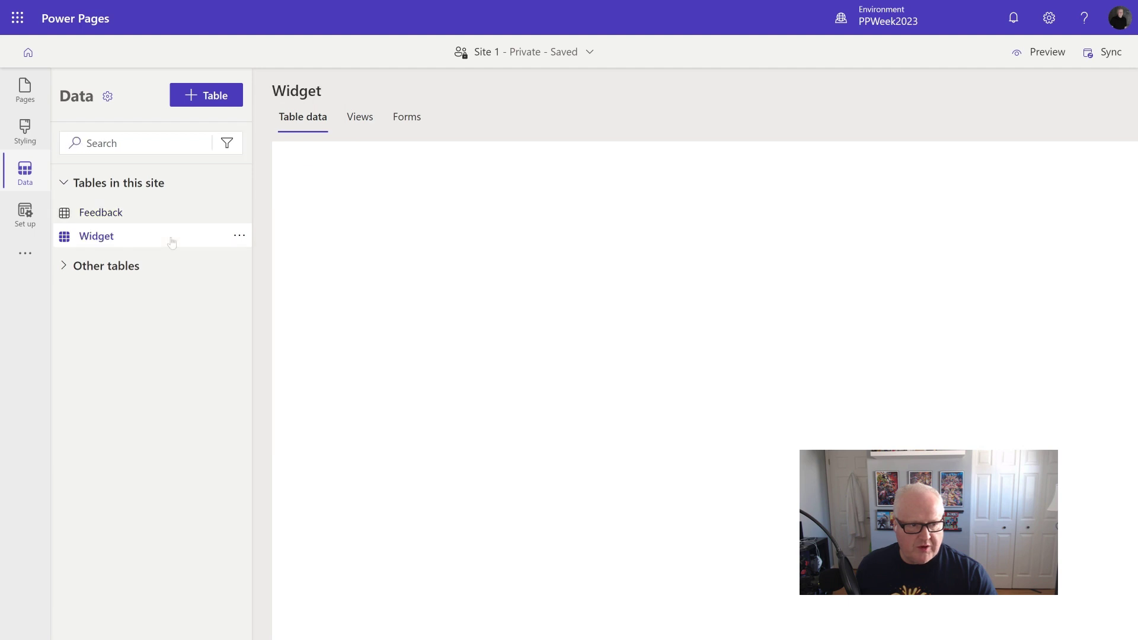
pyautogui.click(409, 119)
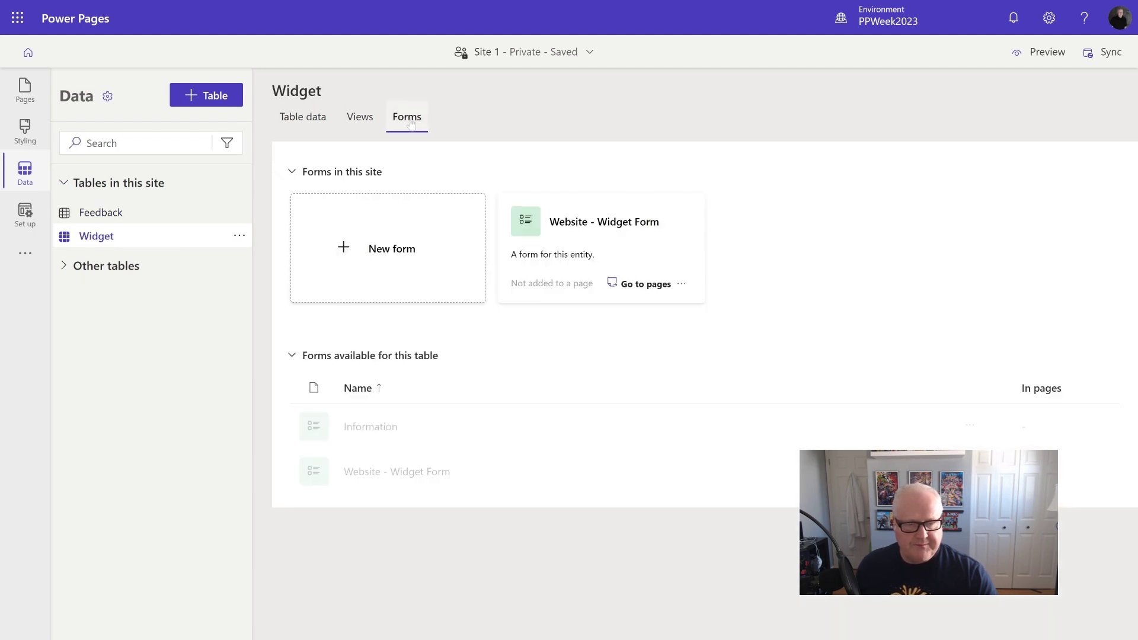
pyautogui.click(605, 245)
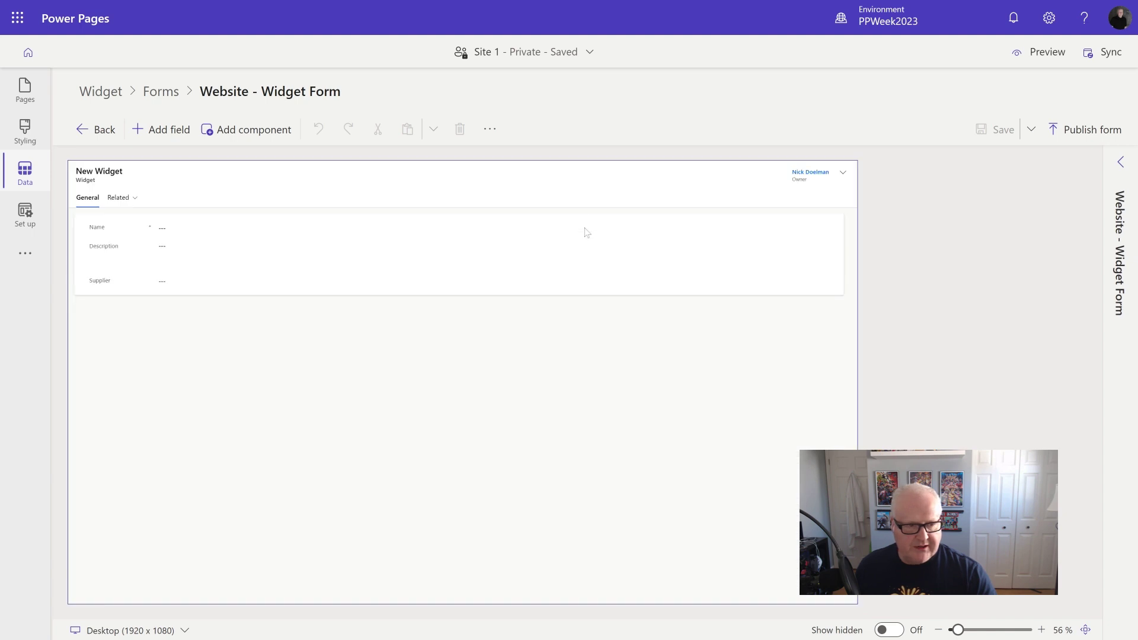
pyautogui.click(166, 132)
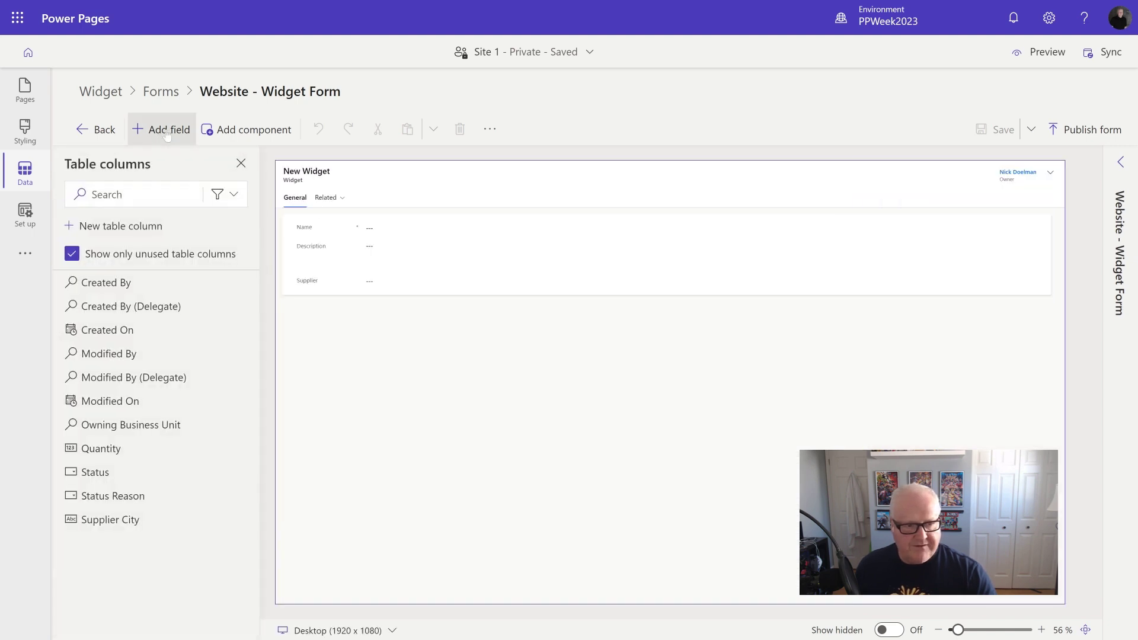
pyautogui.moveTo(151, 518); pyautogui.dragTo(390, 288)
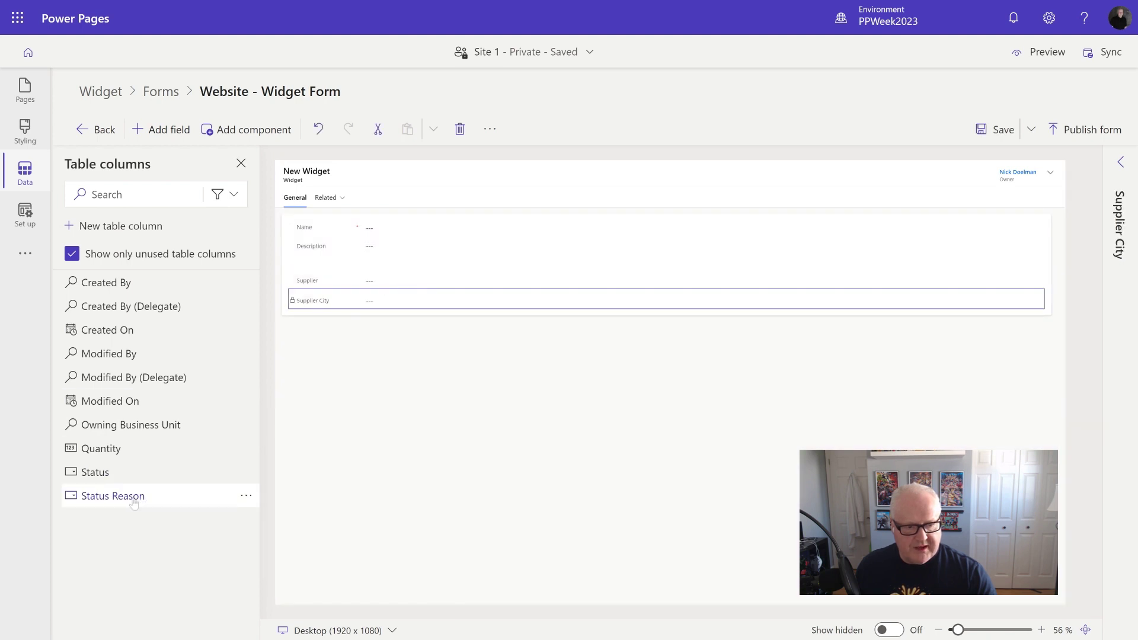
# Step: Check the Supplier City field on the widget form, and save and publish the form
pyautogui.moveTo(141, 504)
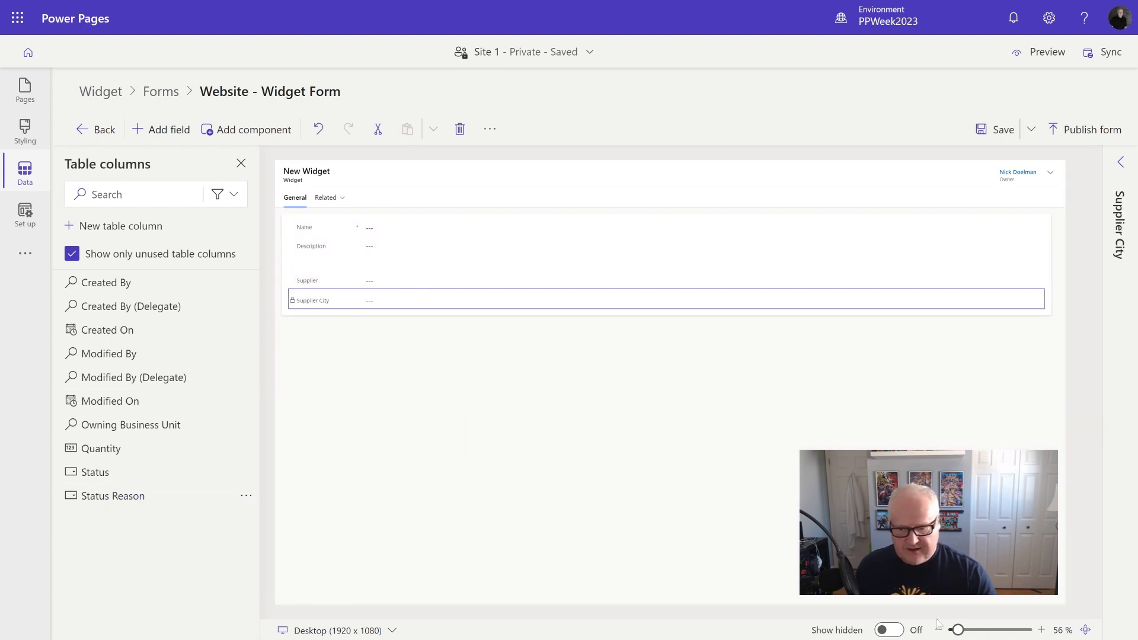
pyautogui.moveTo(961, 632); pyautogui.dragTo(974, 632)
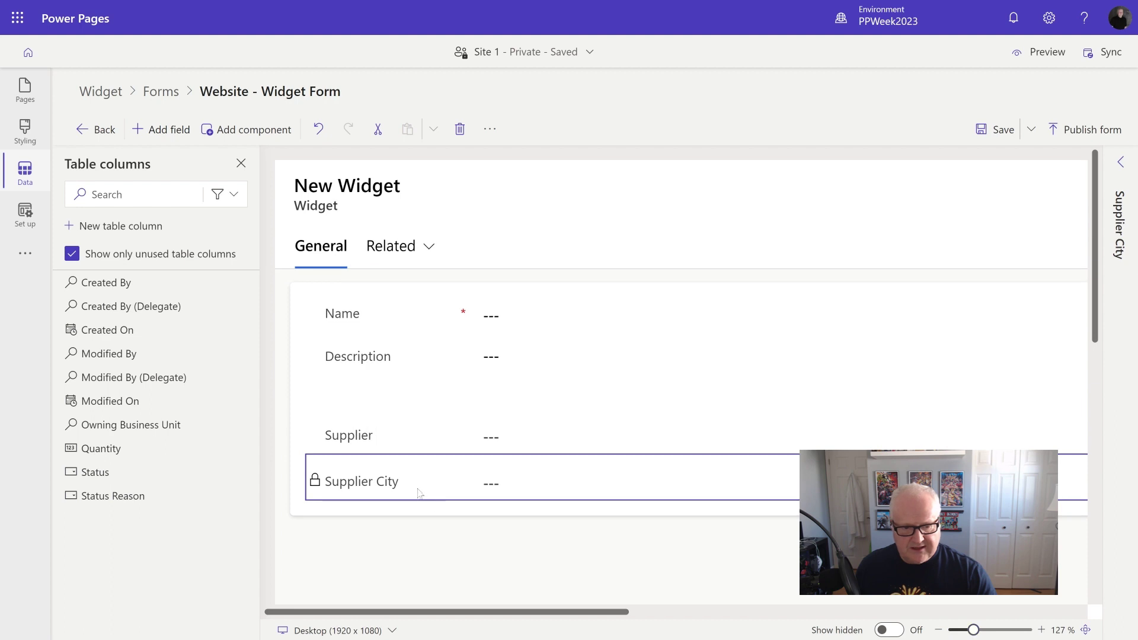
pyautogui.click(990, 130)
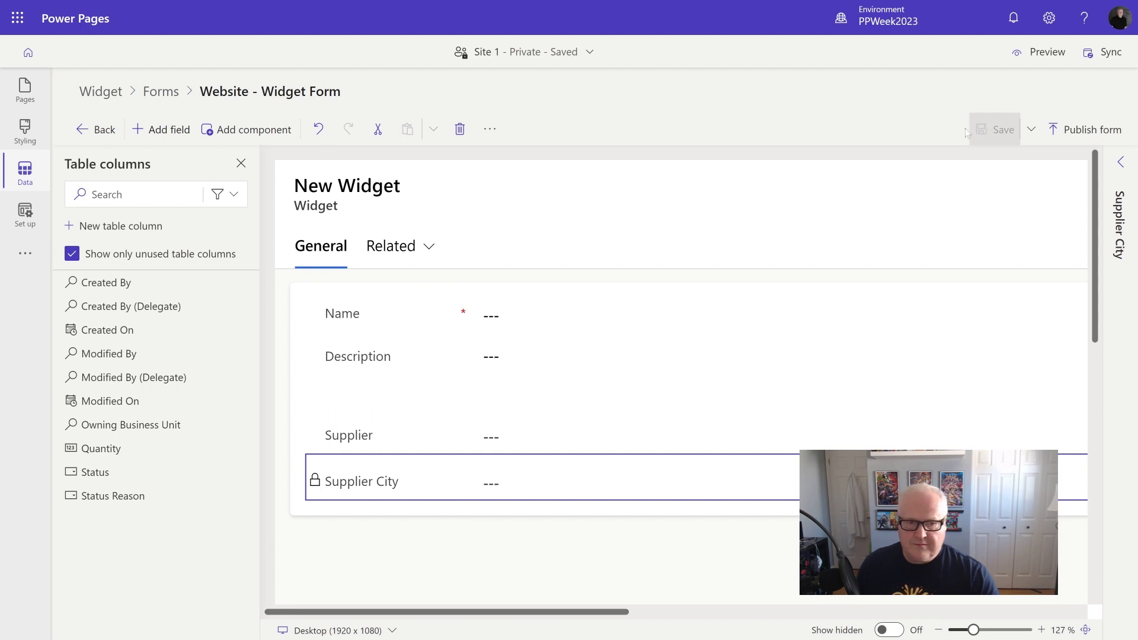
pyautogui.click(1094, 136)
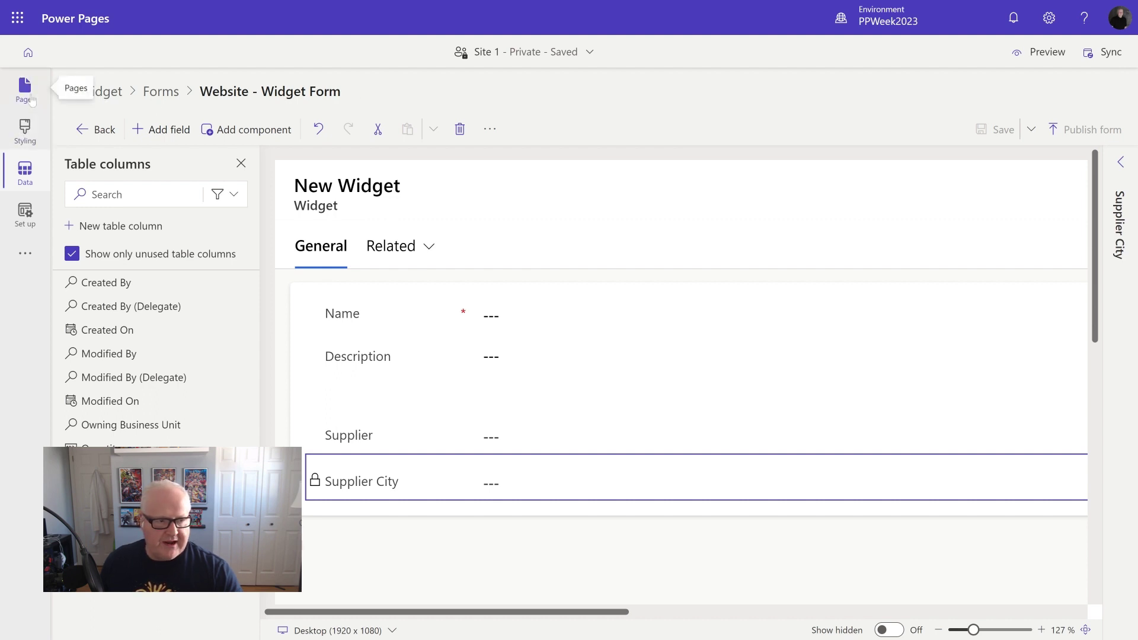
# Step: Add a blank page named Widget Details to the site, leaving it out of the main navigation
pyautogui.click(25, 89)
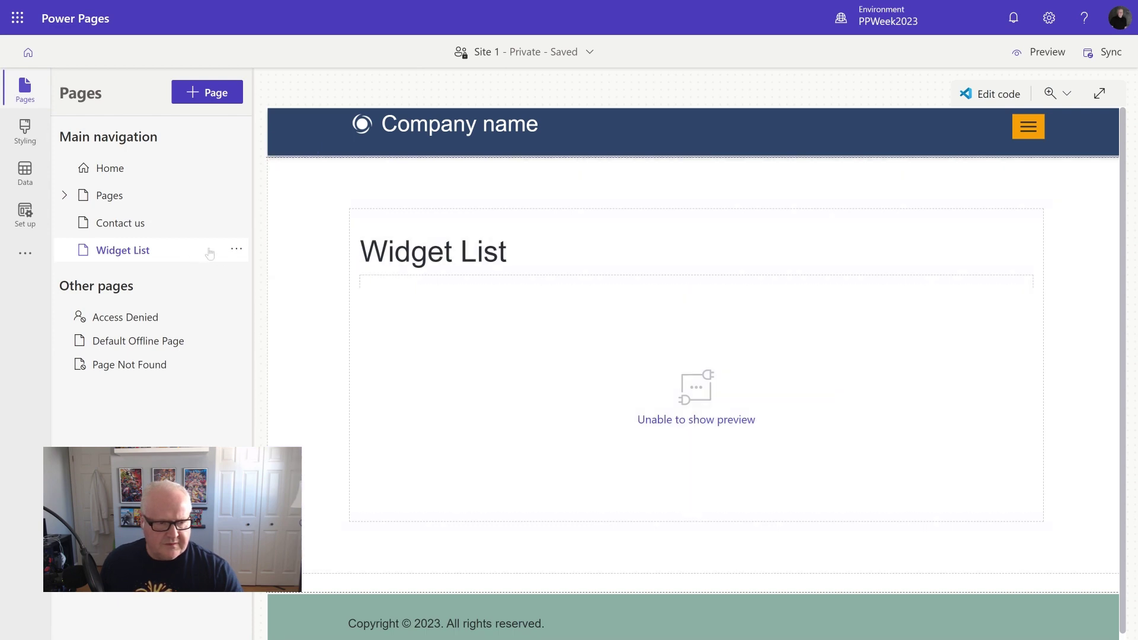
pyautogui.click(213, 94)
pyautogui.write('W')
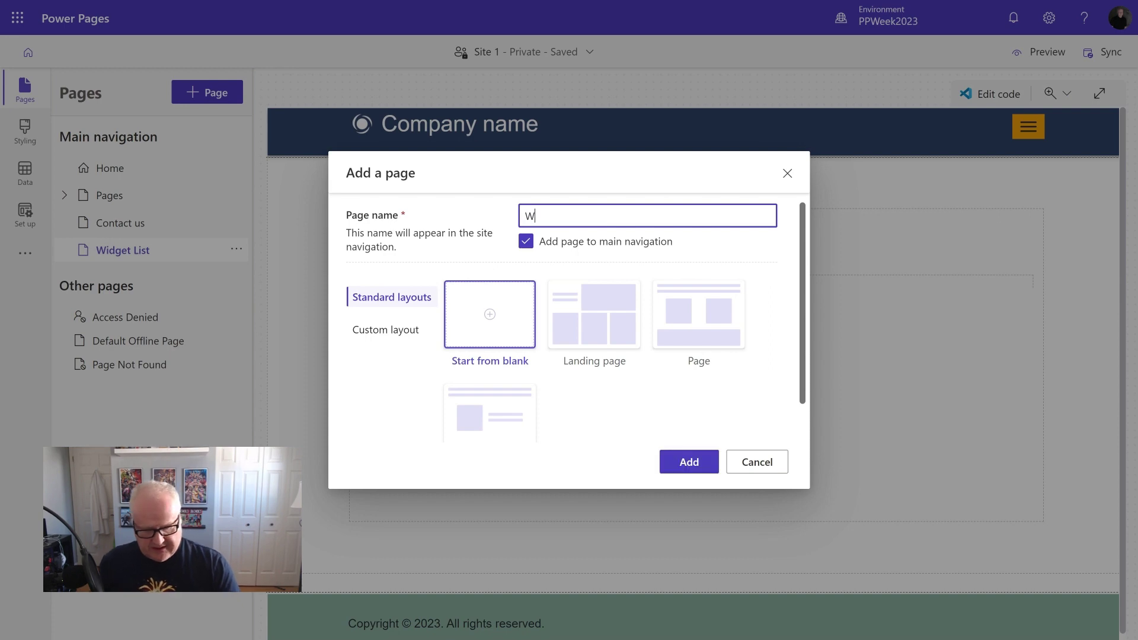
pyautogui.write('idget Details')
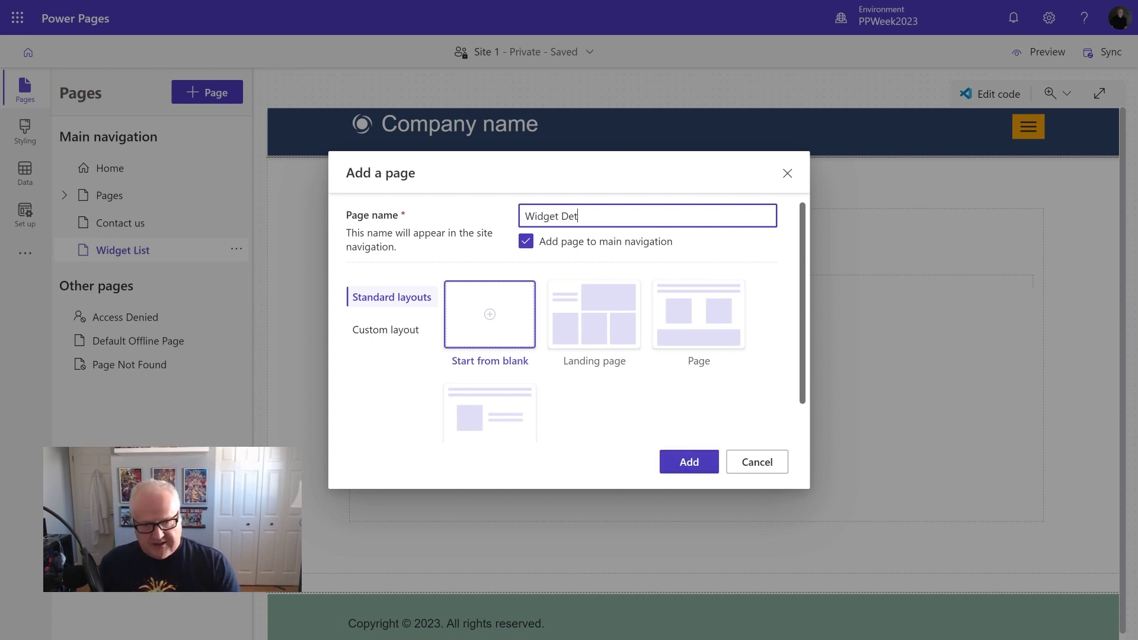
pyautogui.click(526, 242)
pyautogui.click(528, 244)
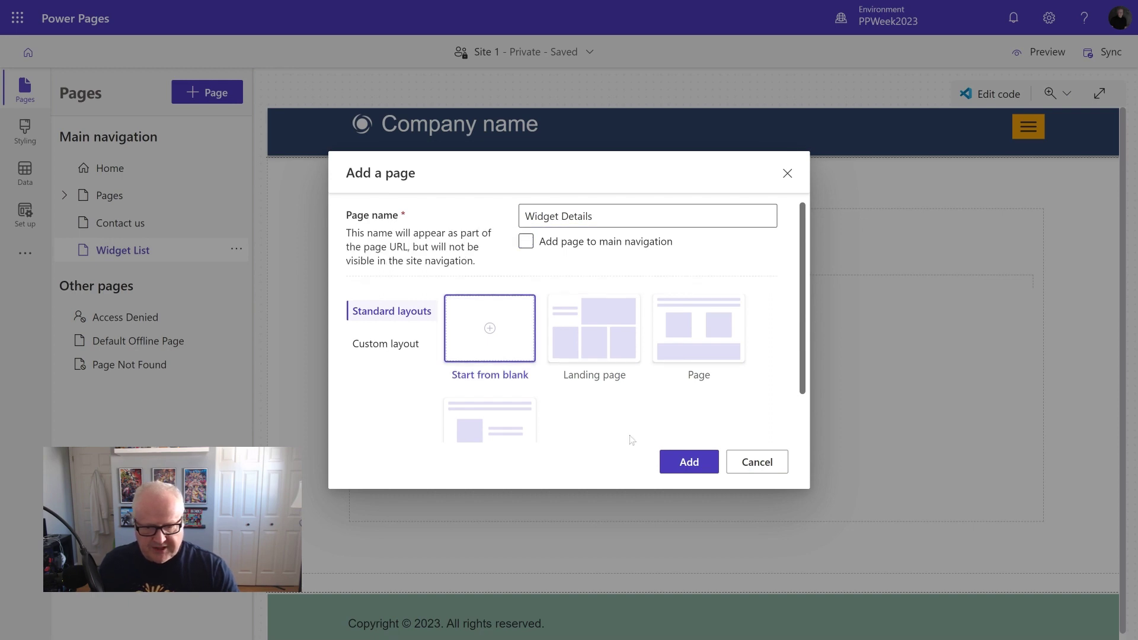
pyautogui.click(691, 463)
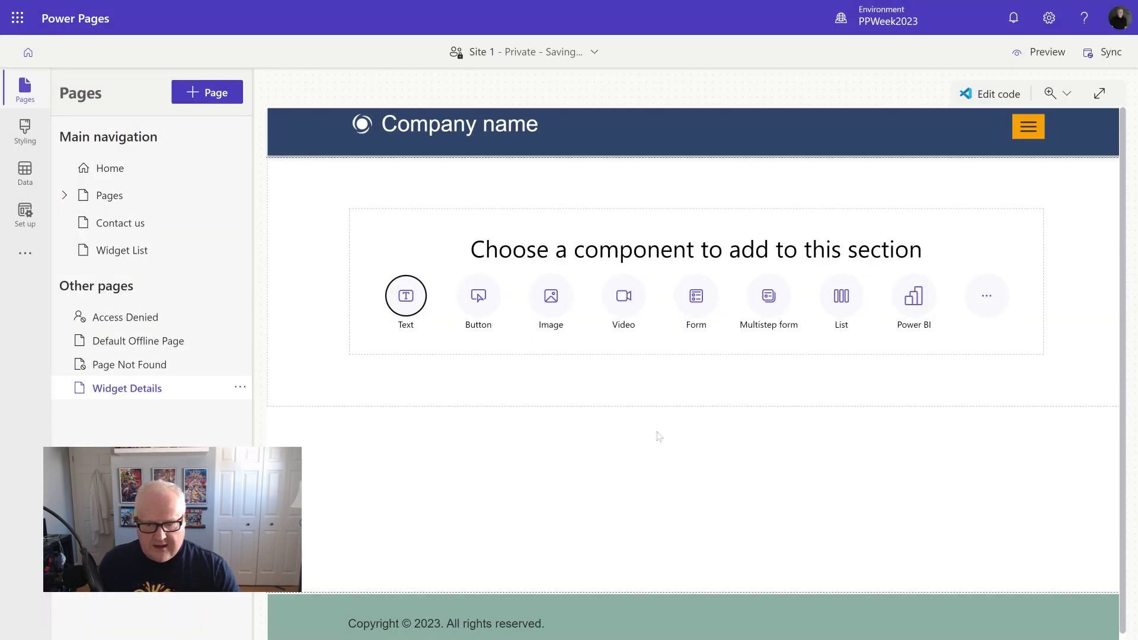
# Step: Start a new form on the Widget Details page from the Widget table's Website - Widget Form and name it Edit - Widget
pyautogui.click(696, 295)
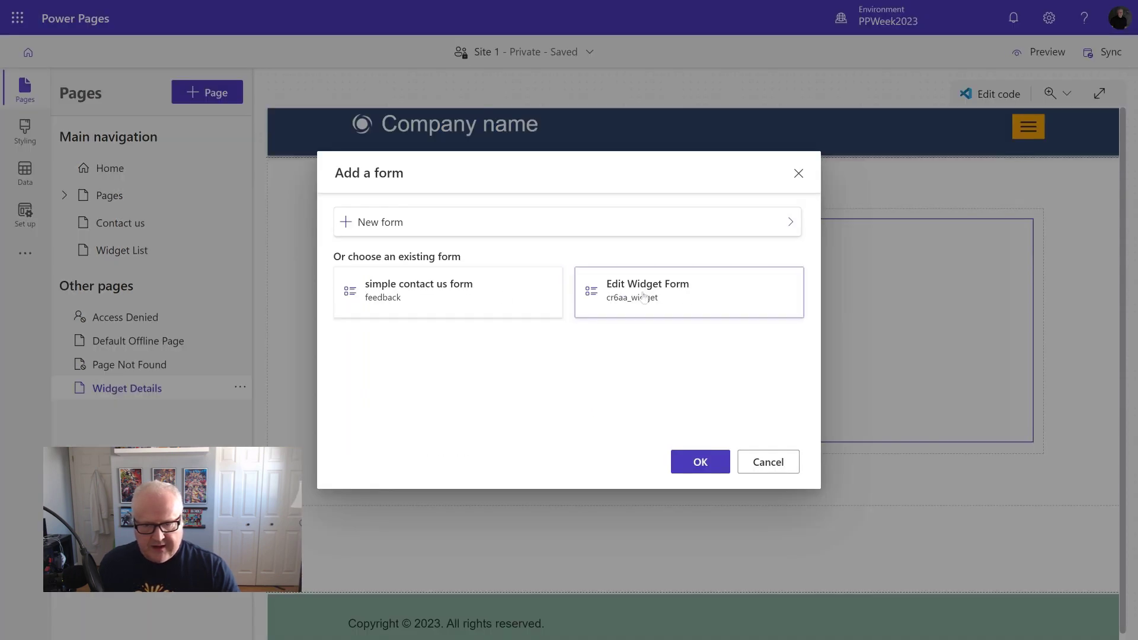
pyautogui.click(412, 222)
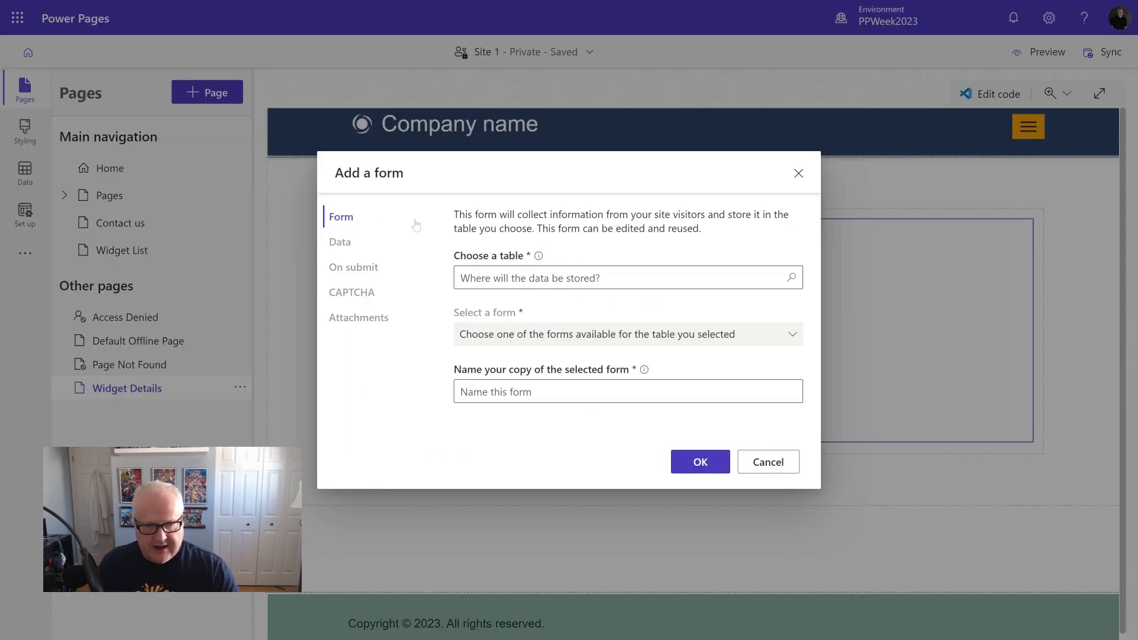
pyautogui.click(584, 278)
pyautogui.write('w')
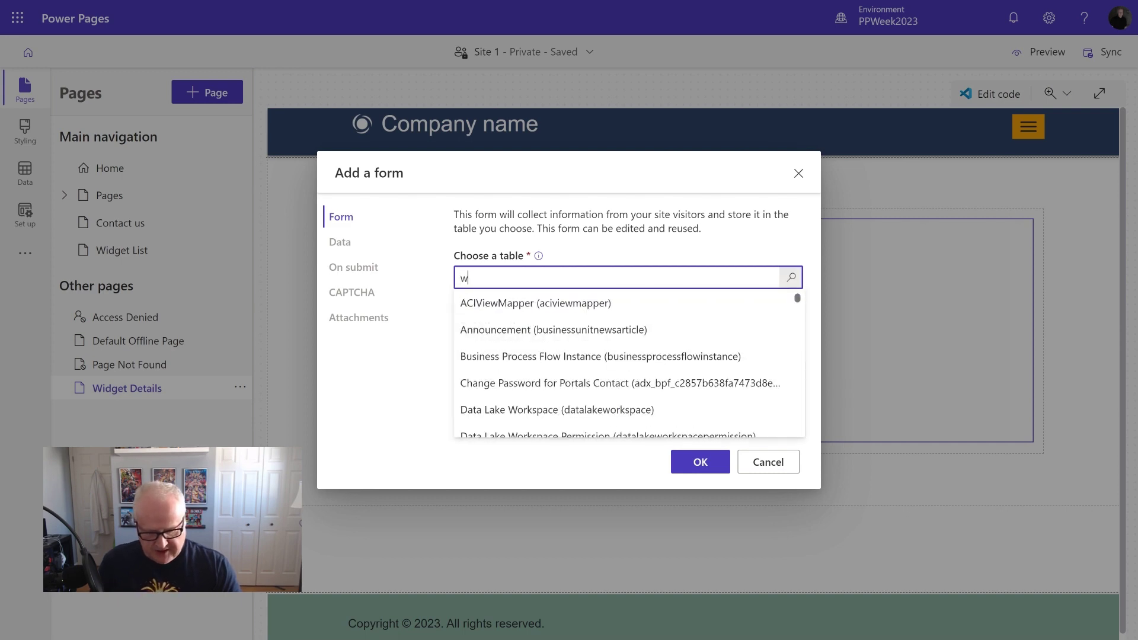
pyautogui.write('id')
pyautogui.click(541, 303)
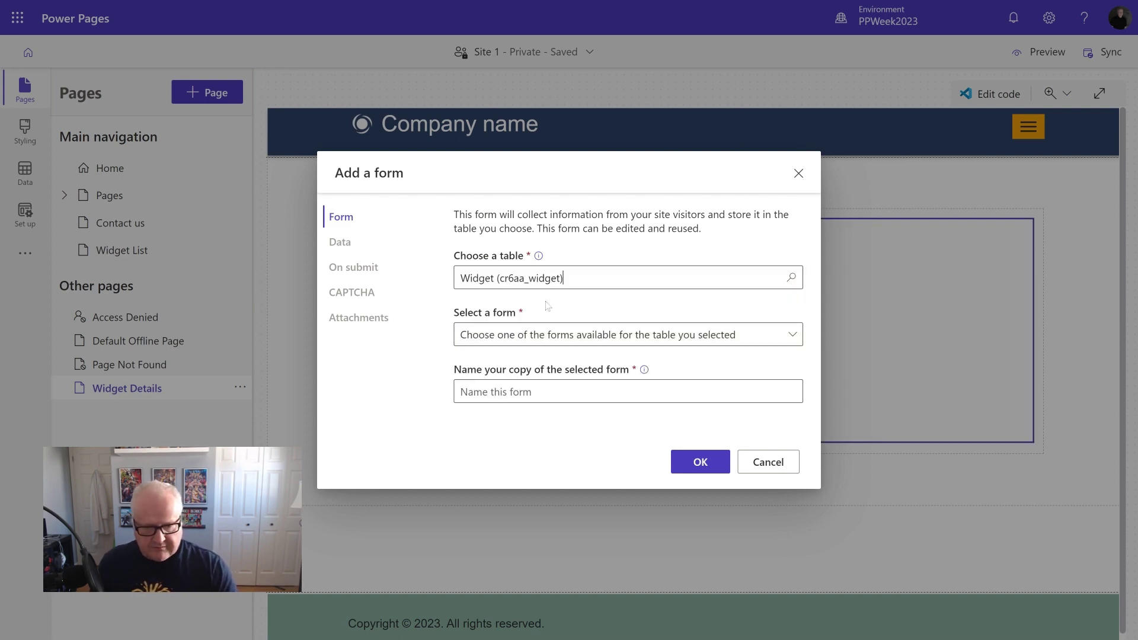
pyautogui.click(528, 335)
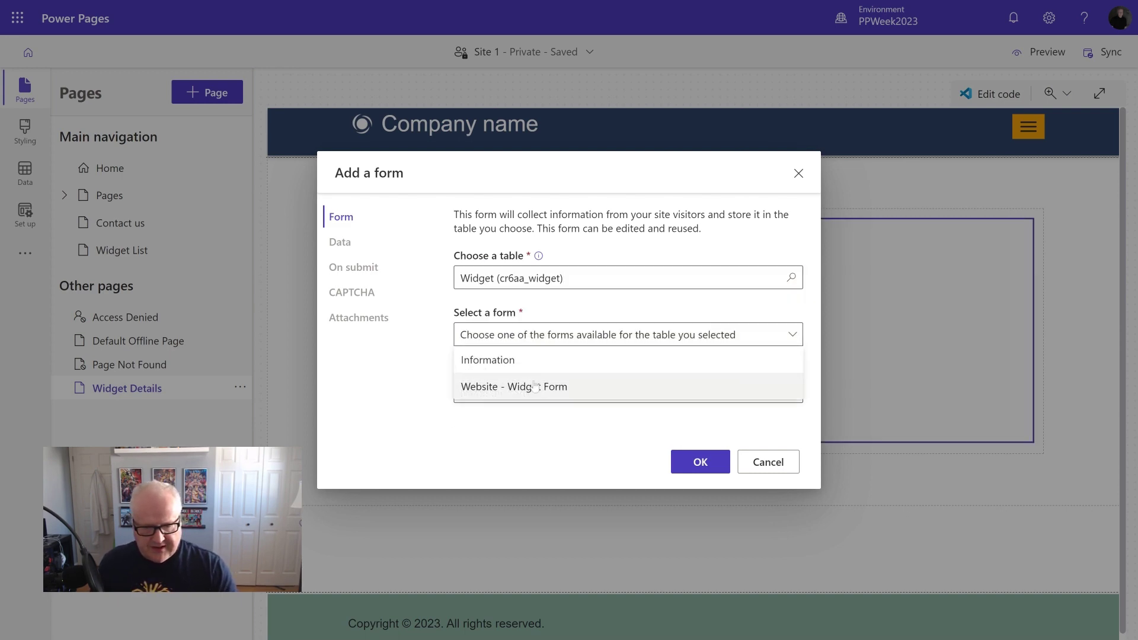
pyautogui.click(533, 386)
pyautogui.moveTo(569, 392); pyautogui.dragTo(441, 381)
pyautogui.write('Edit - W')
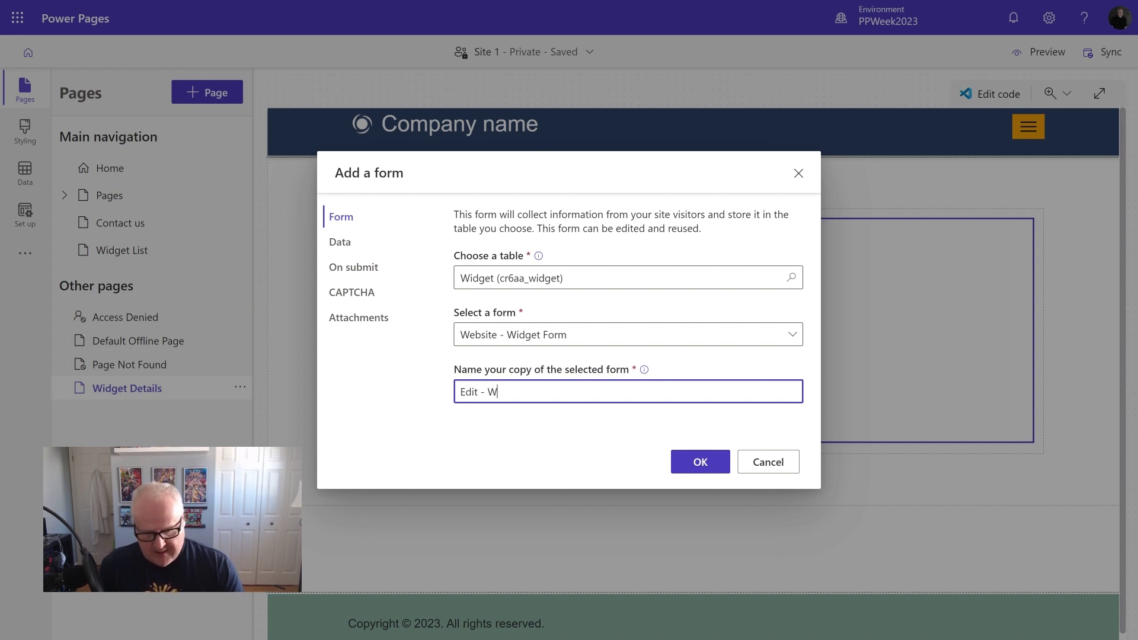
pyautogui.write('dget')
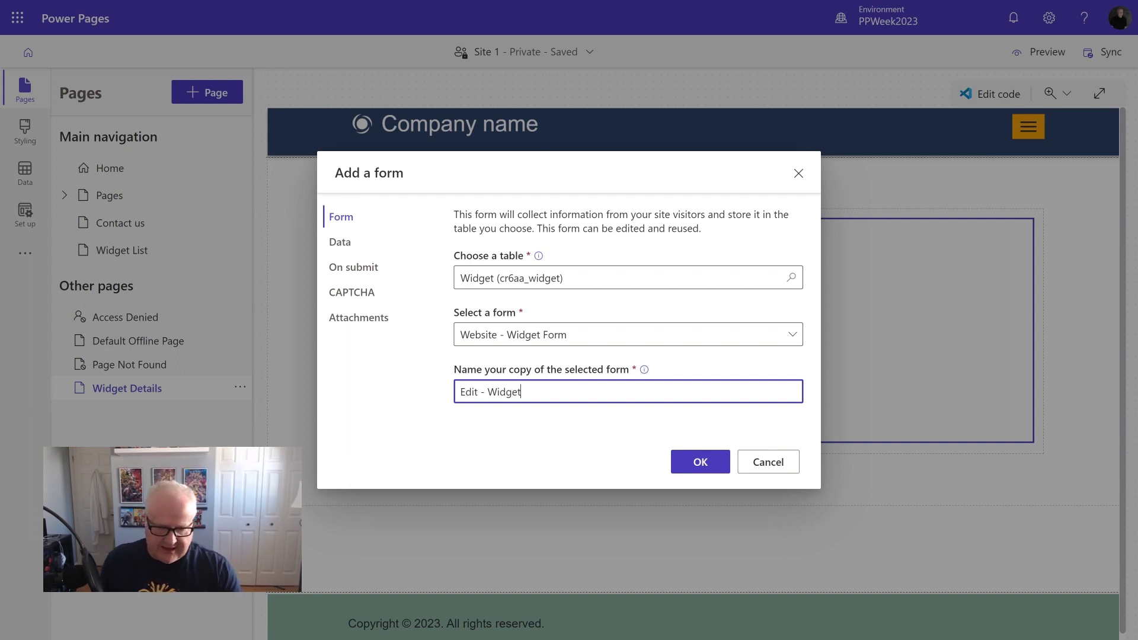
# Step: Configure the form to update an existing record and redirect to the Widget List page when submitted
pyautogui.click(340, 241)
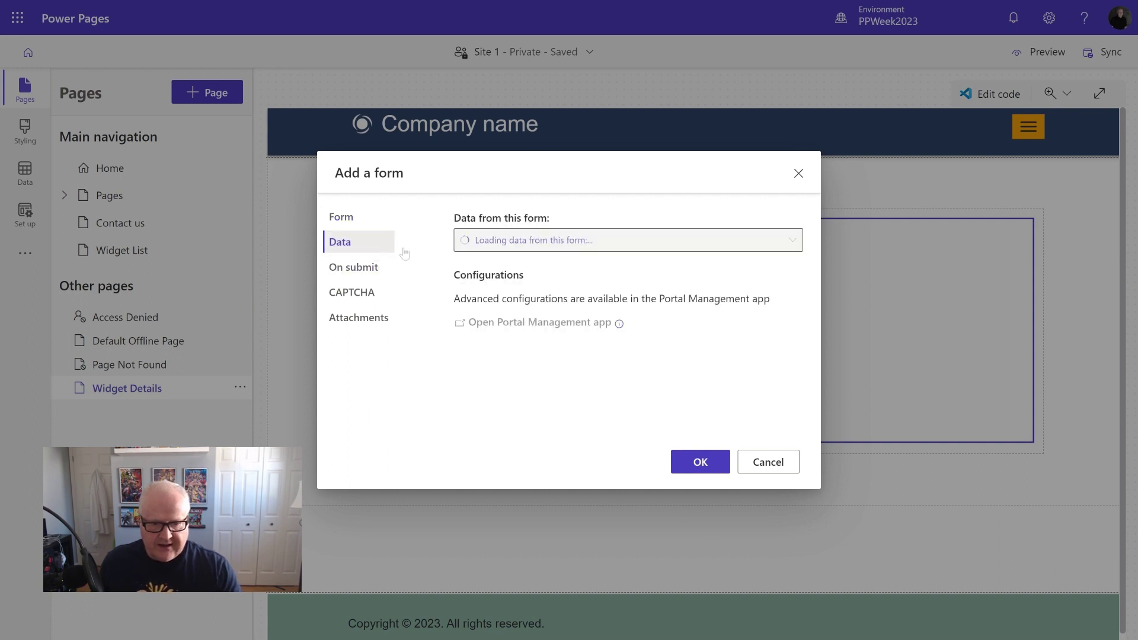
pyautogui.click(520, 255)
pyautogui.click(516, 292)
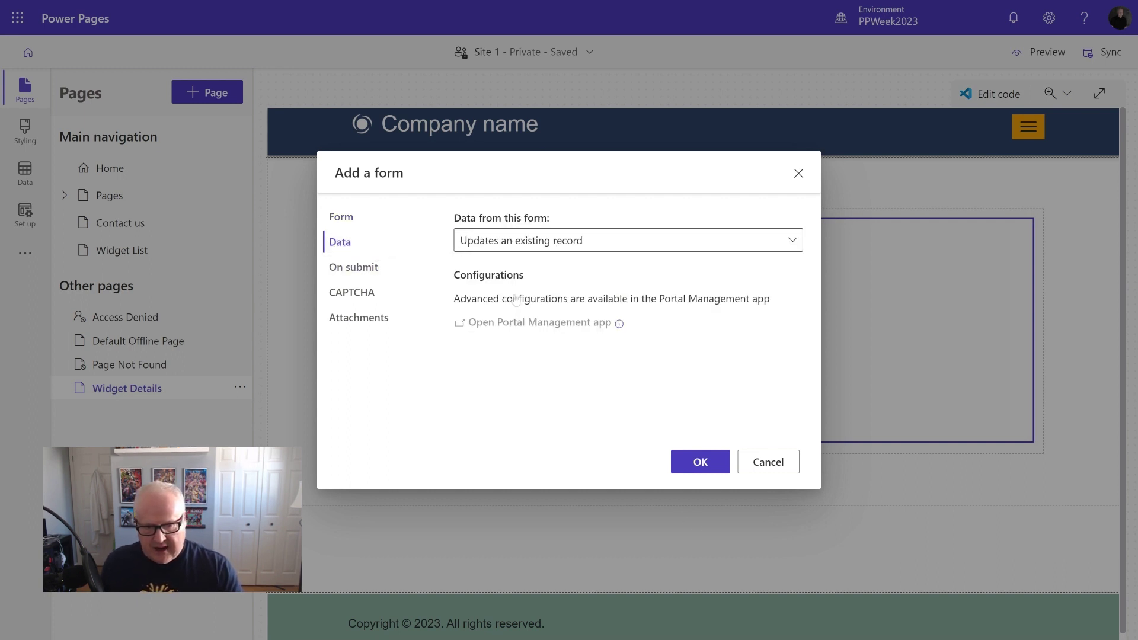
pyautogui.click(353, 267)
pyautogui.click(568, 242)
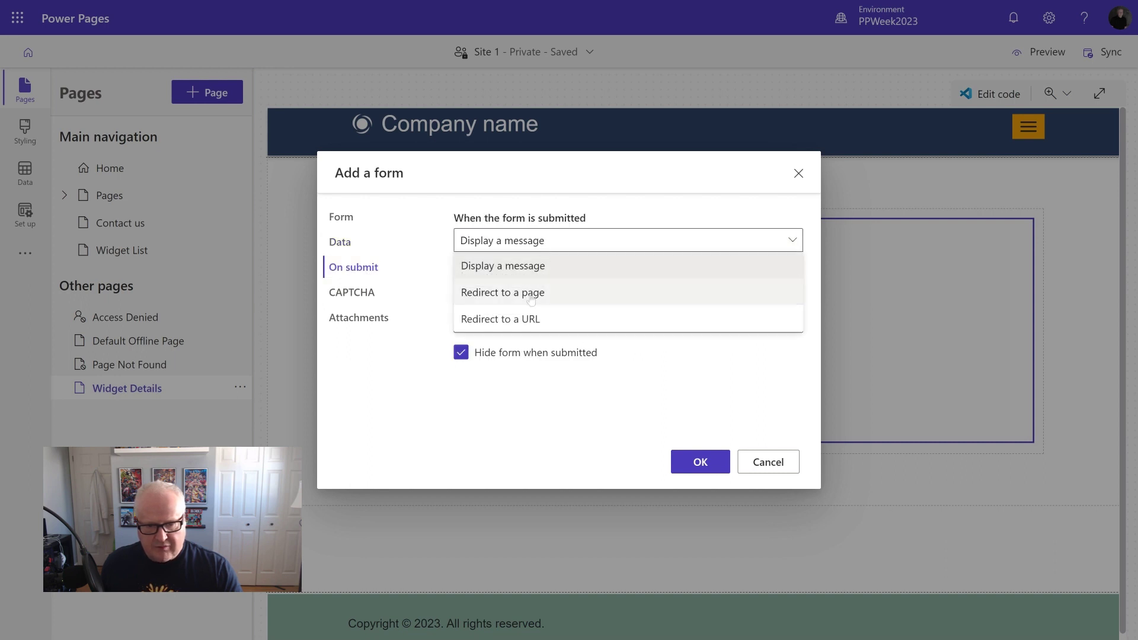
pyautogui.click(534, 290)
pyautogui.click(536, 283)
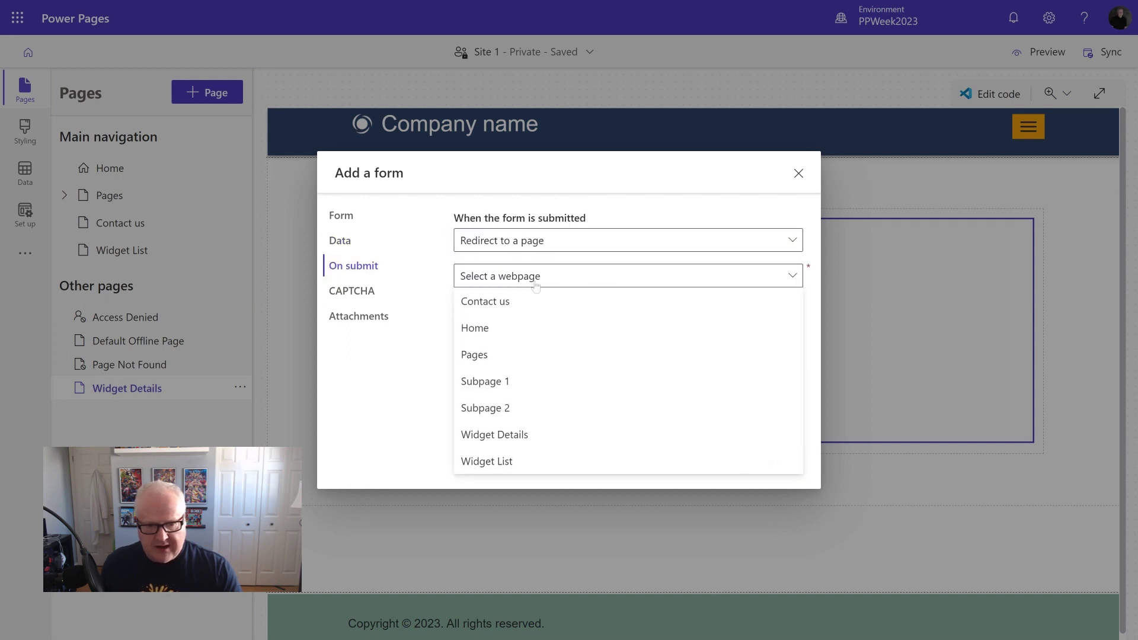
pyautogui.click(529, 461)
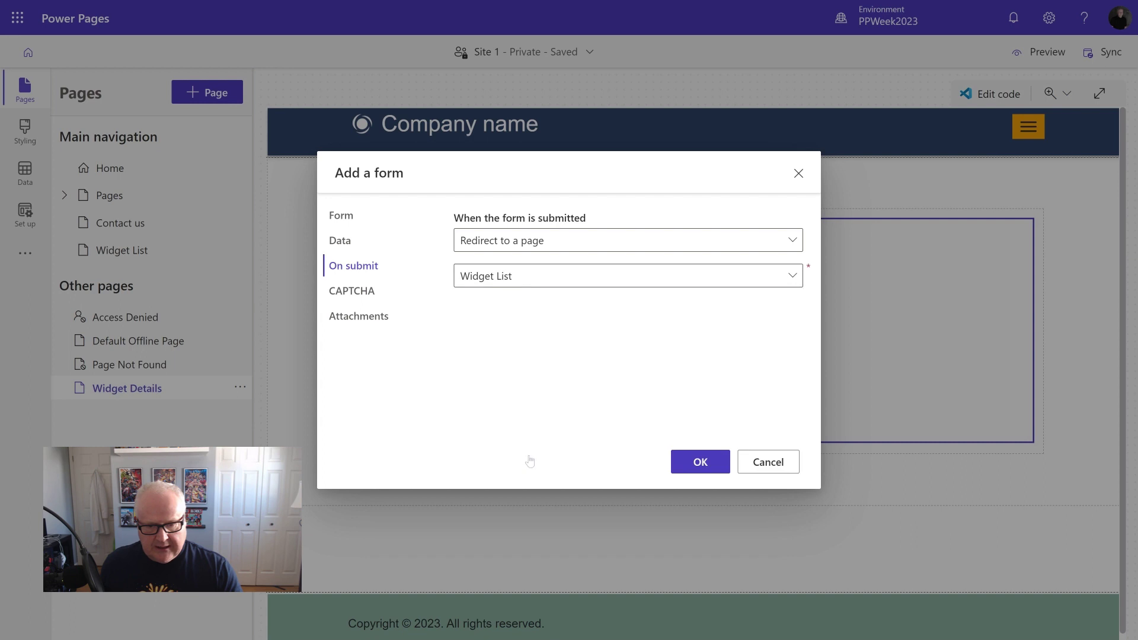
# Step: Turn off CAPTCHA for anonymous and authenticated users, and add the form to the page
pyautogui.click(351, 291)
pyautogui.click(462, 214)
pyautogui.click(462, 239)
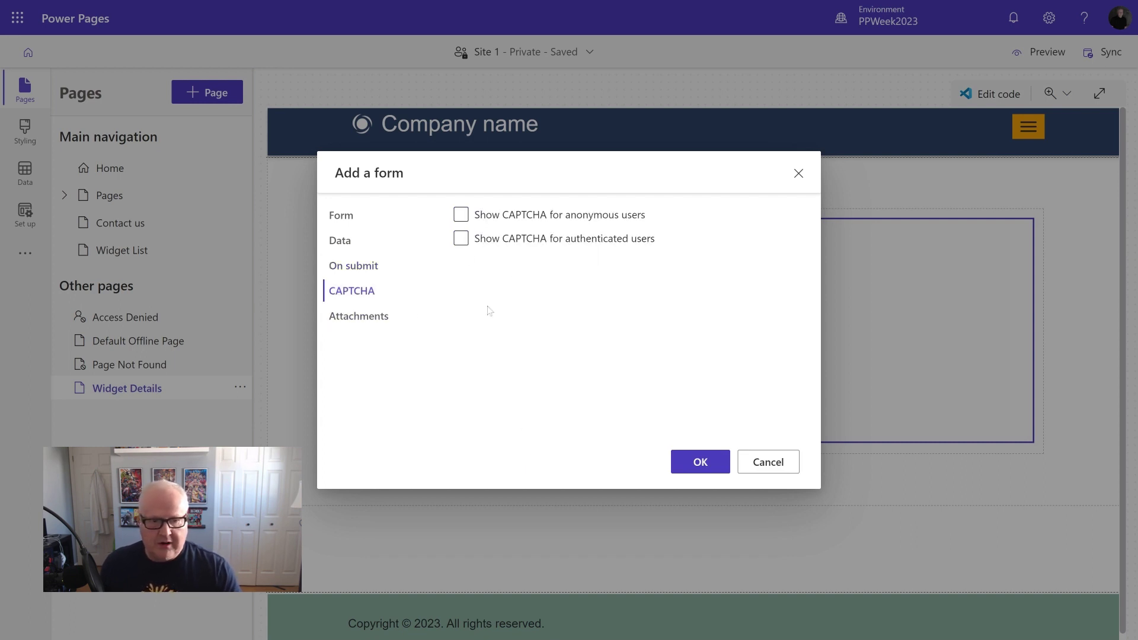
pyautogui.click(715, 465)
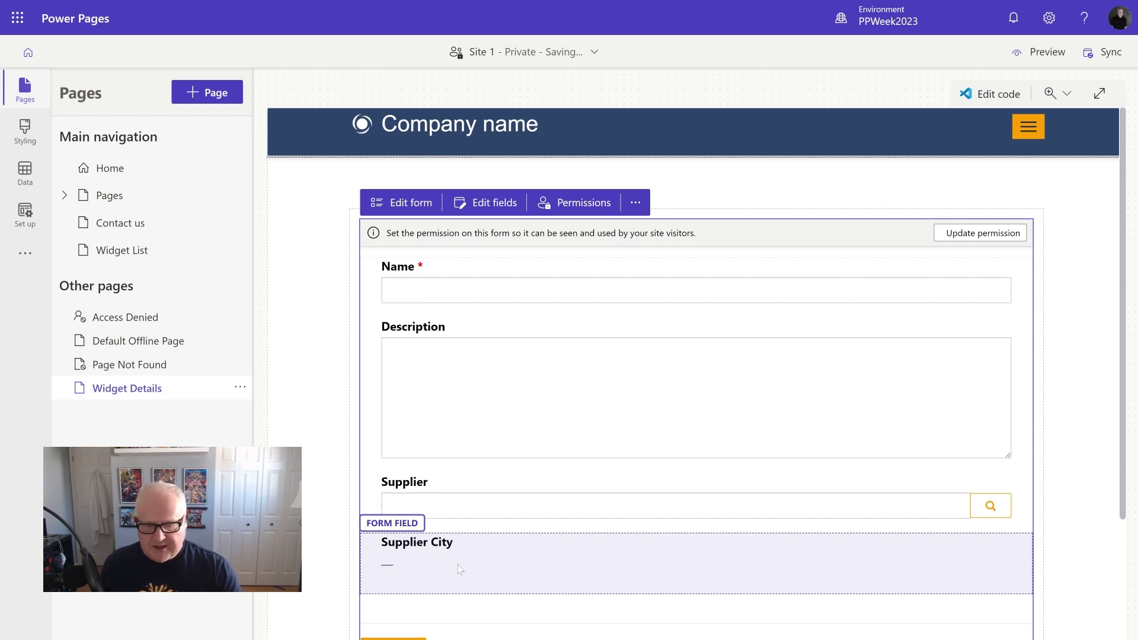
# Step: Create a child permission named supplier under Widgets List for the Account table, using the cr6aa_cr6aa_widget_Supplier_account relationship
pyautogui.click(595, 205)
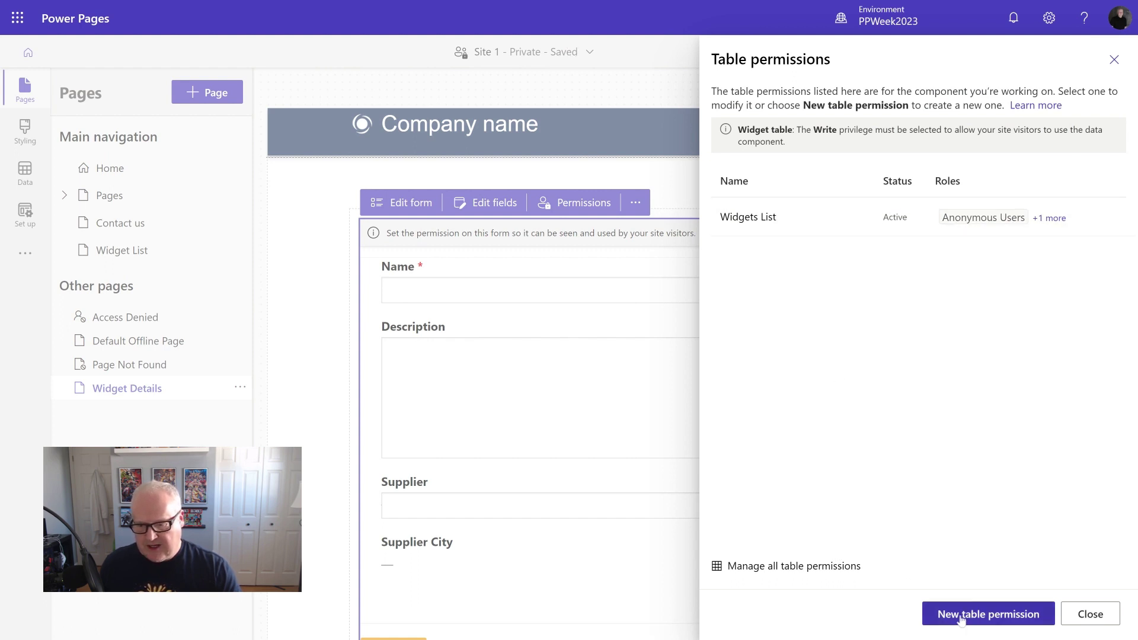
pyautogui.click(760, 218)
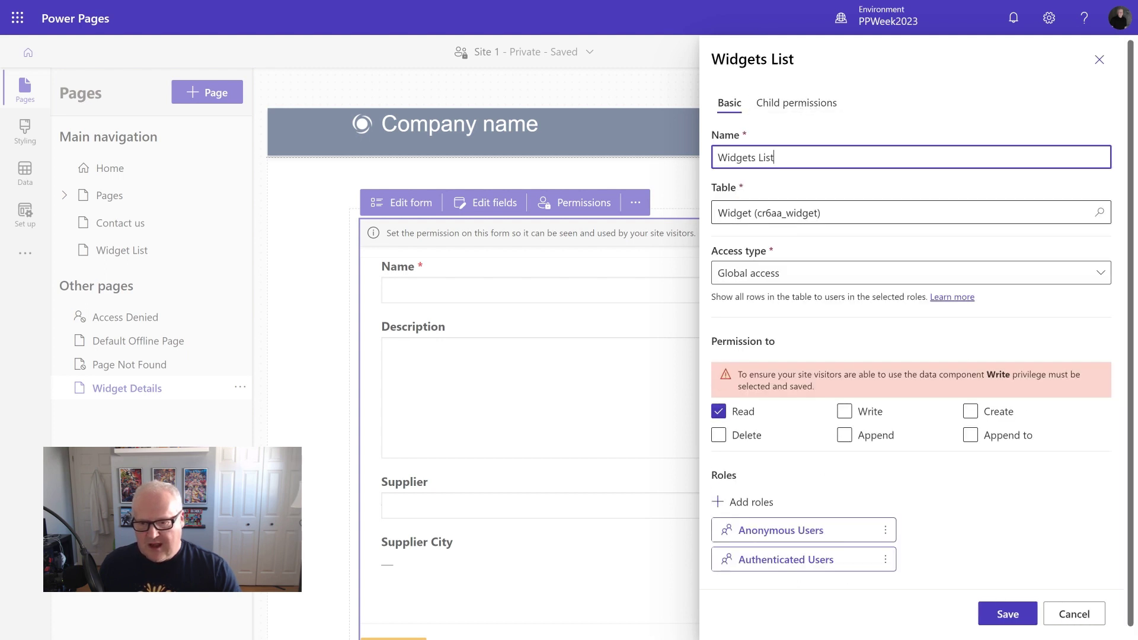
pyautogui.click(795, 105)
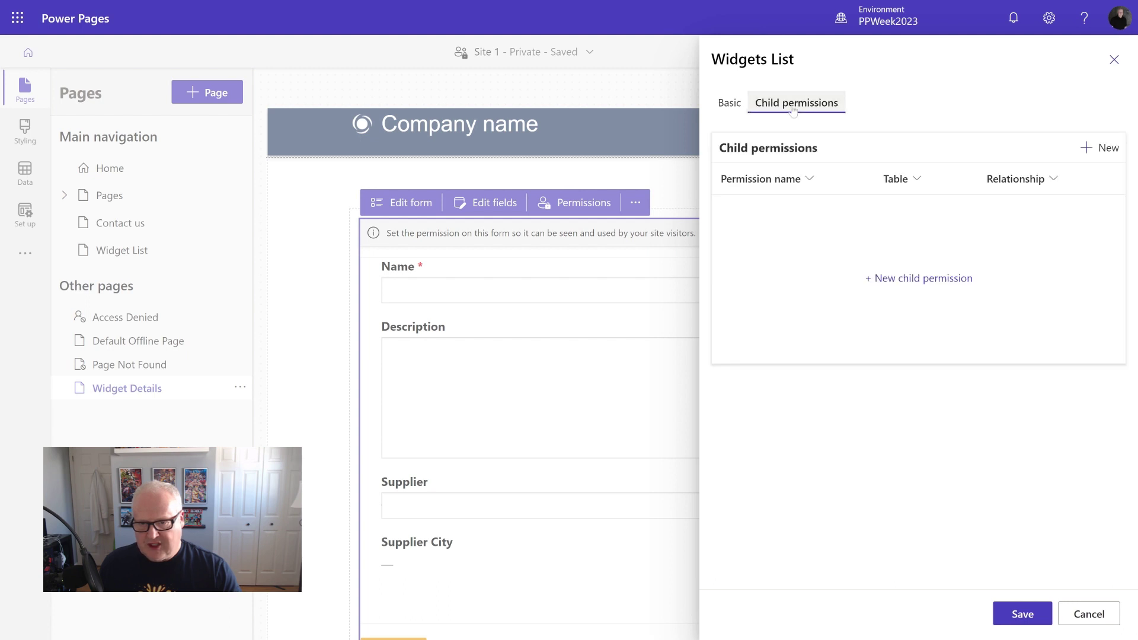
pyautogui.click(1100, 151)
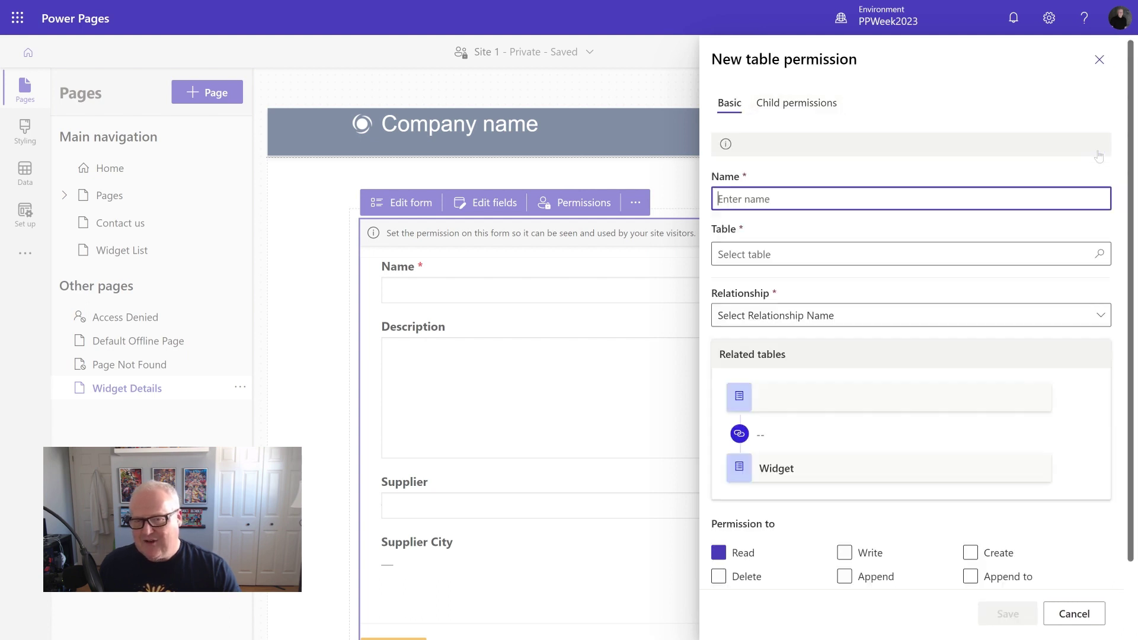
pyautogui.write('suppler')
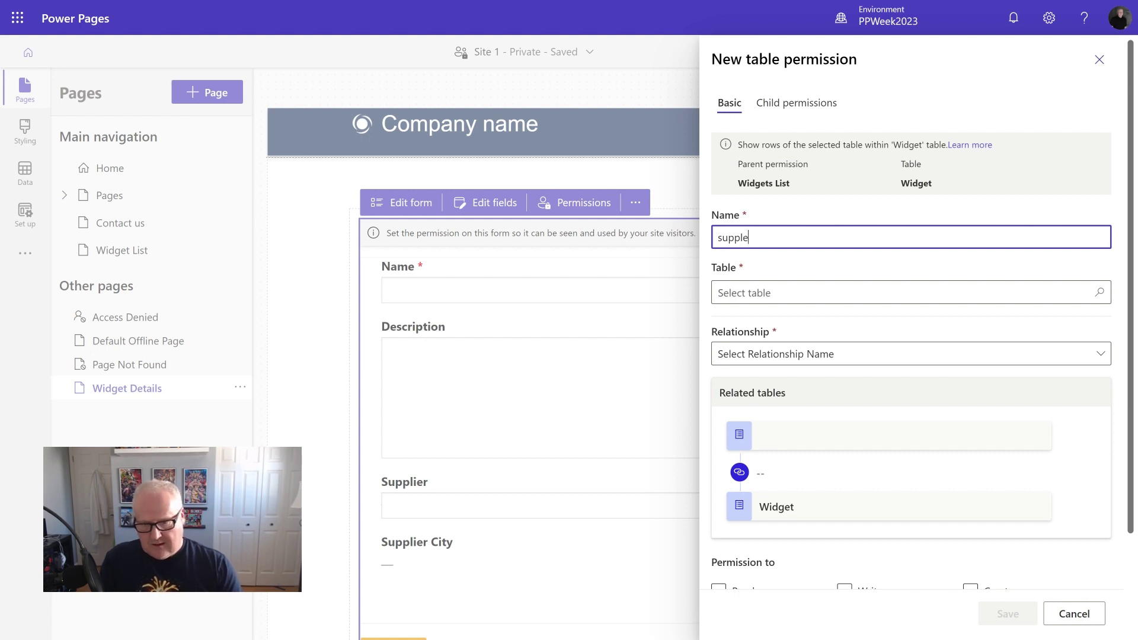
pyautogui.press('BackSpace')
pyautogui.press('BackSpace')
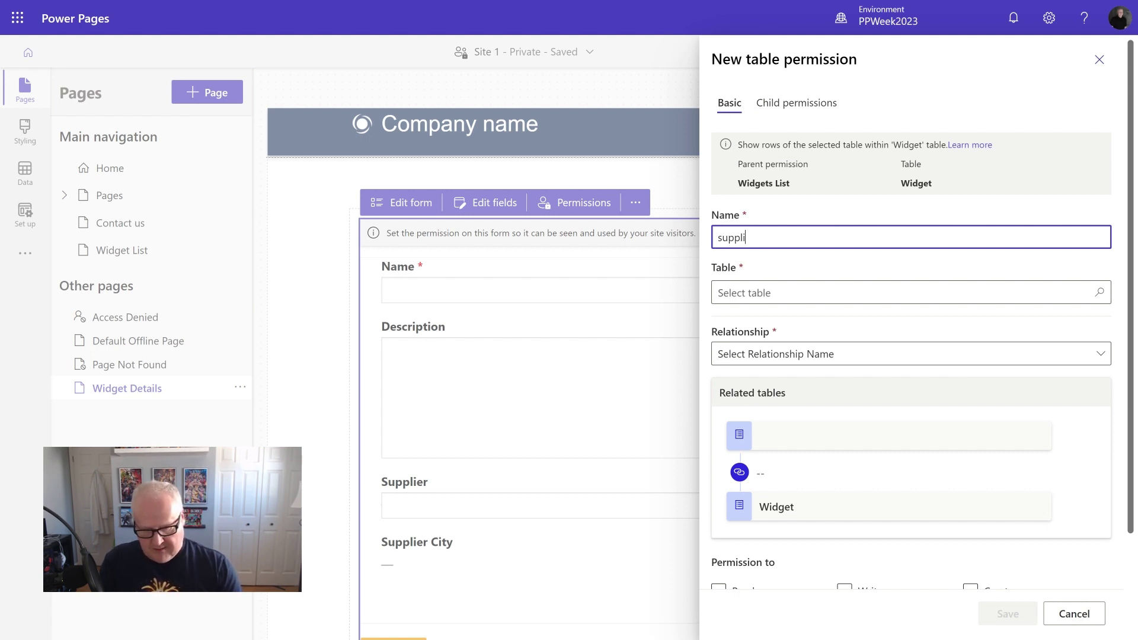
pyautogui.click(809, 292)
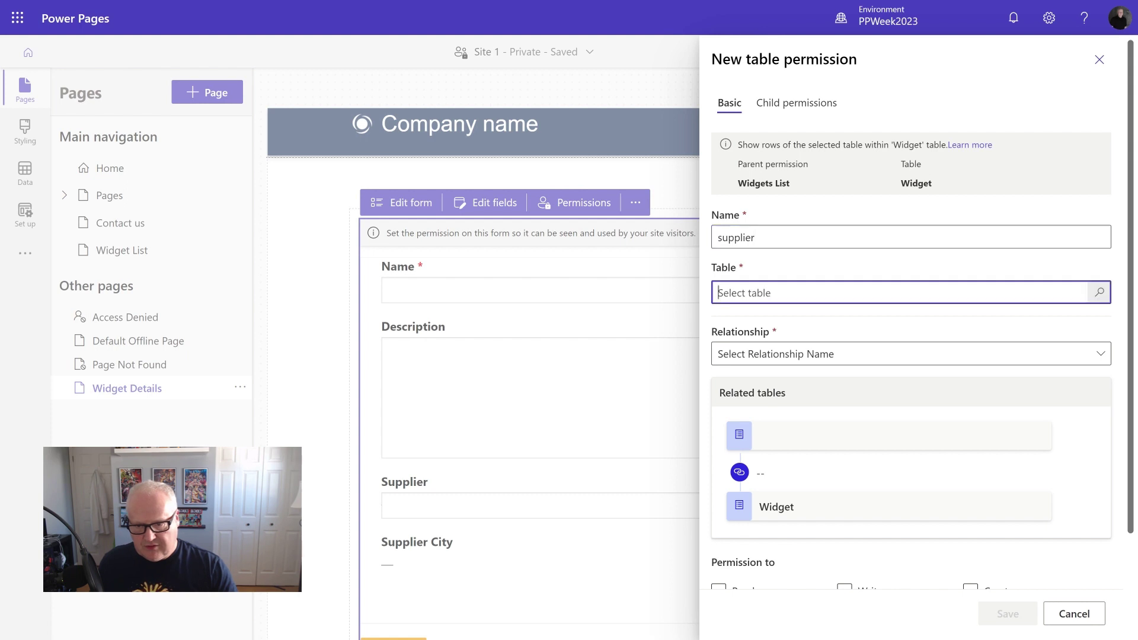
pyautogui.click(844, 345)
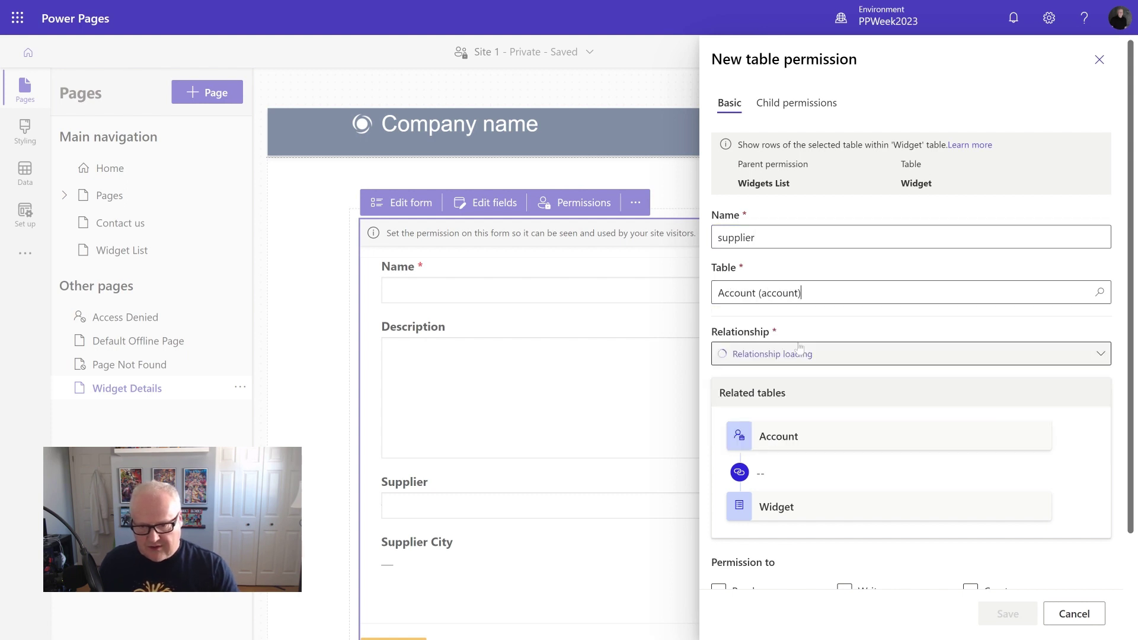
pyautogui.click(849, 358)
pyautogui.click(826, 378)
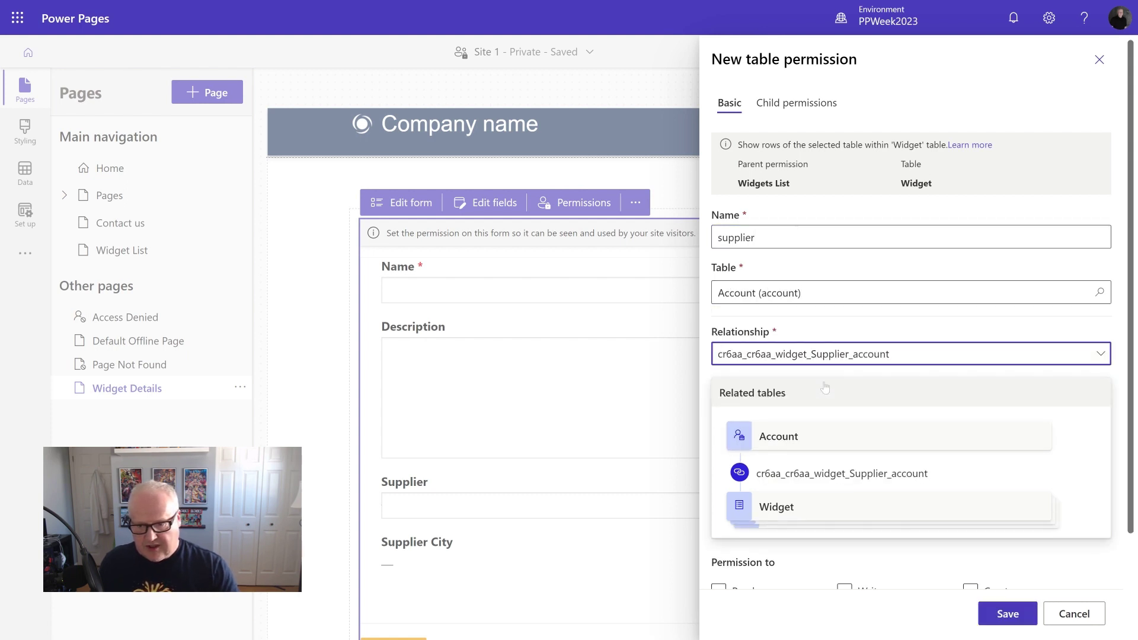
# Step: Grant Read, Write, Append and Append to on the supplier child permission and save it
pyautogui.scroll(-2, 819, 531)
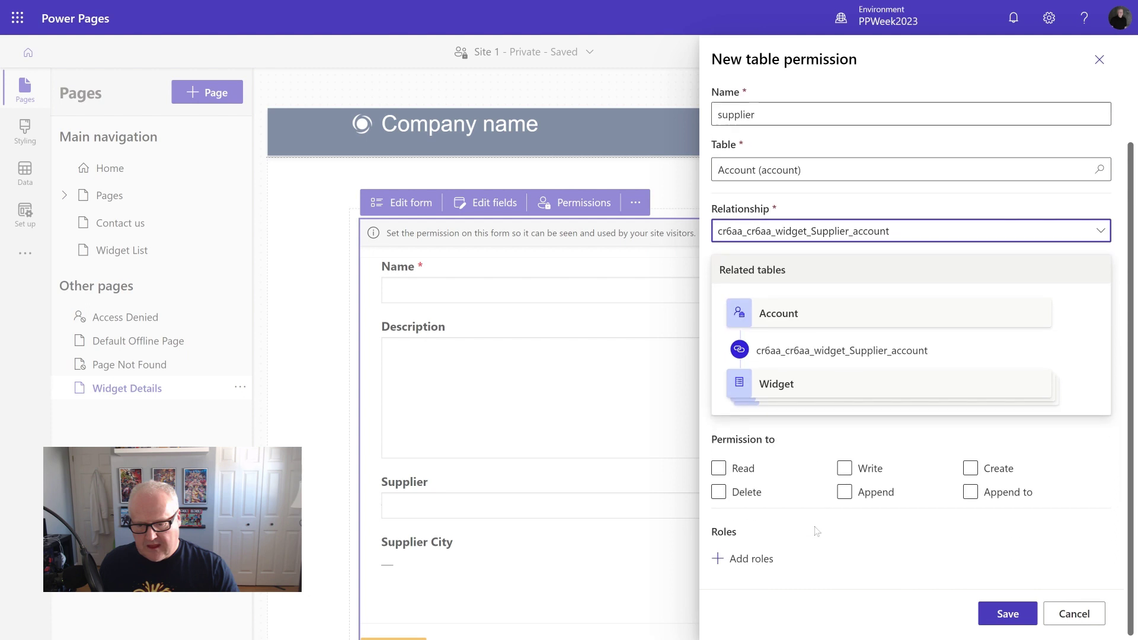
pyautogui.click(720, 470)
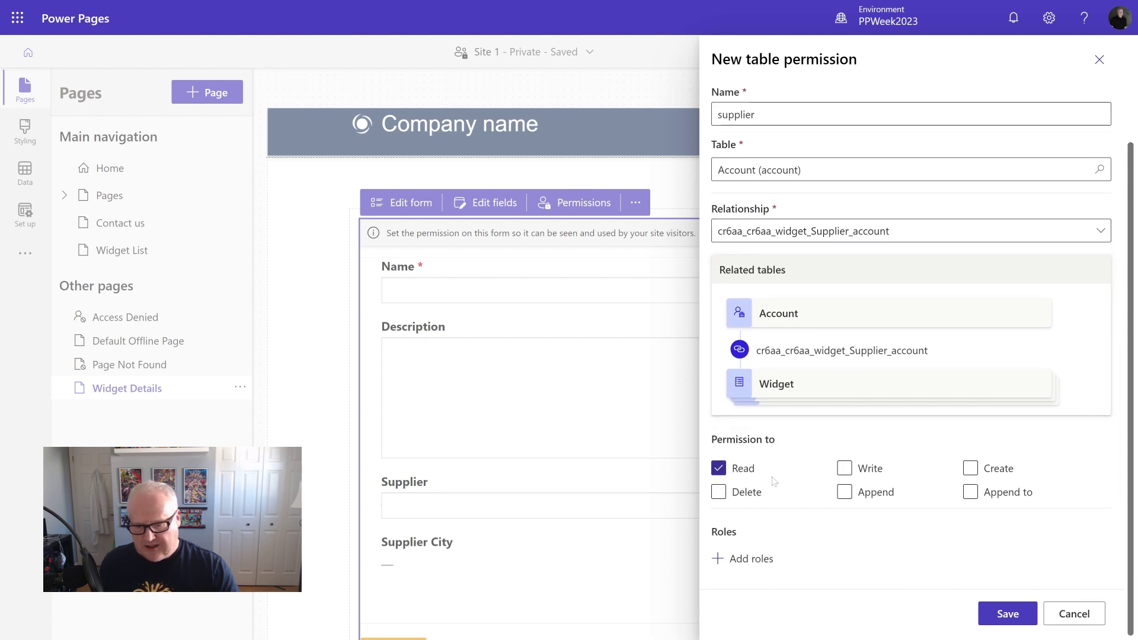
pyautogui.click(845, 468)
pyautogui.click(845, 493)
pyautogui.click(970, 492)
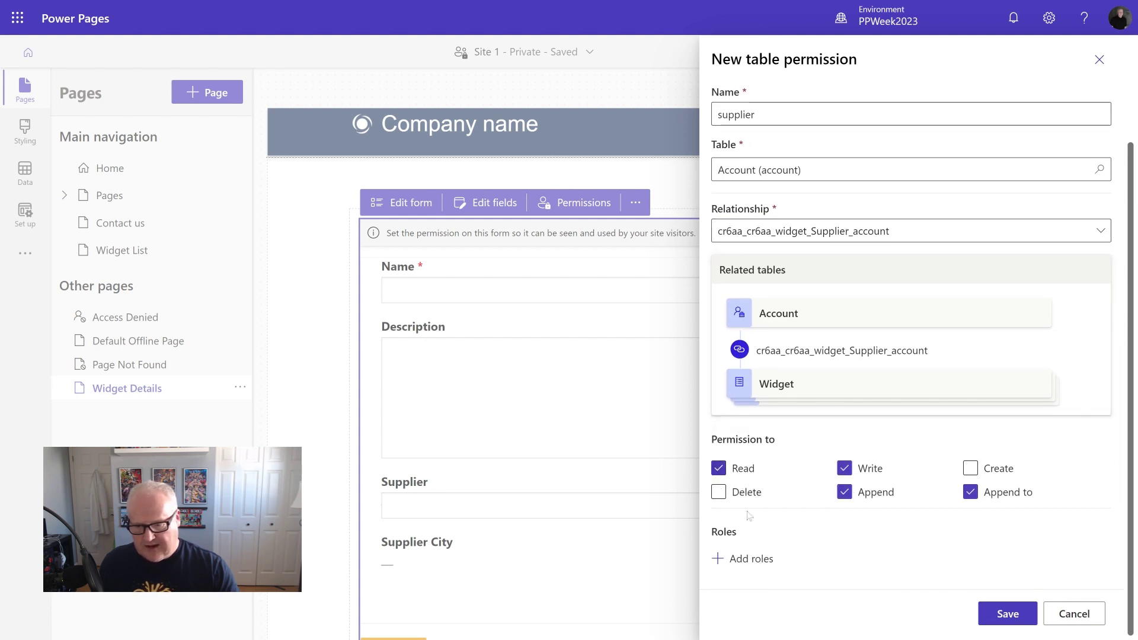
pyautogui.click(1007, 614)
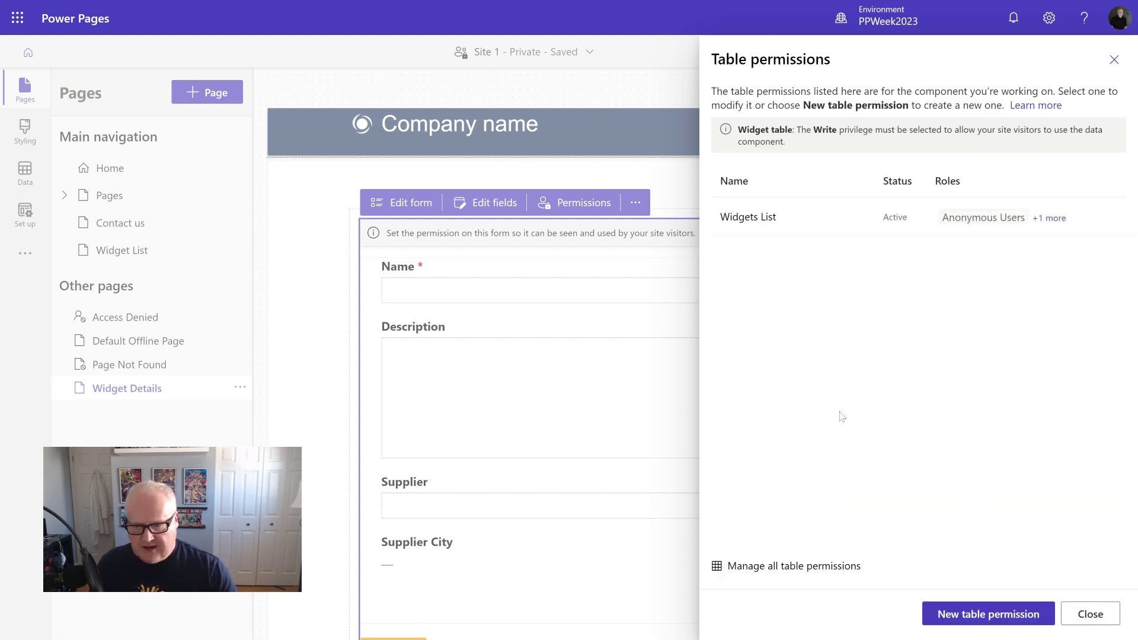
# Step: Add Write, Append and Append to privileges to the Widgets List table permission and save it, keeping the data visible to anyone
pyautogui.click(748, 217)
pyautogui.click(844, 412)
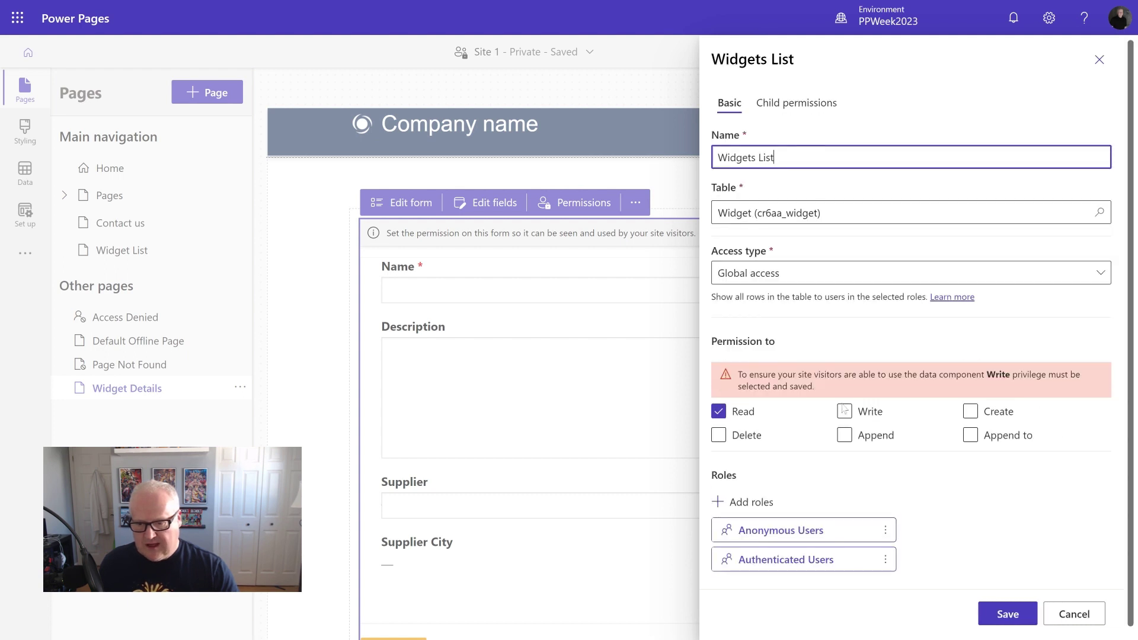
pyautogui.click(845, 394)
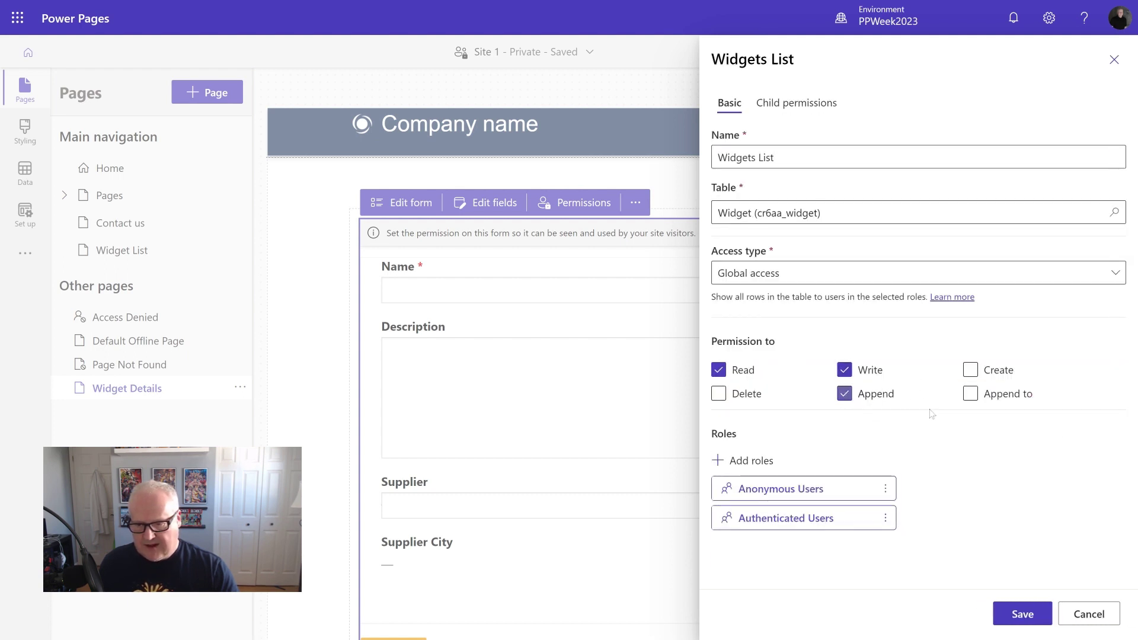
pyautogui.click(971, 394)
pyautogui.click(1029, 617)
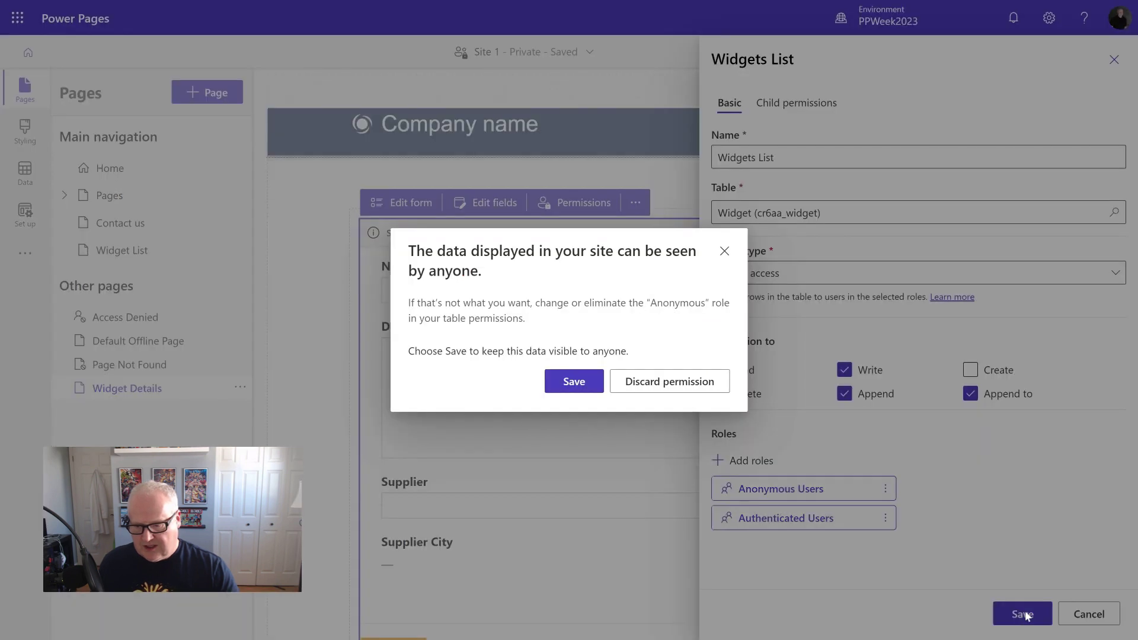
pyautogui.click(574, 383)
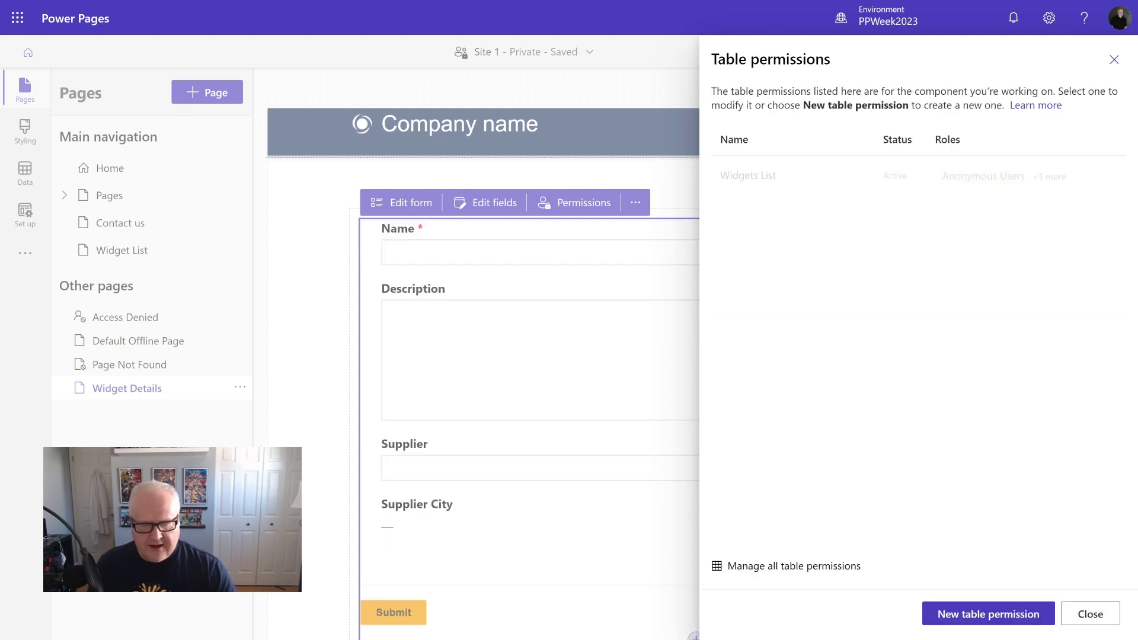
pyautogui.click(1096, 616)
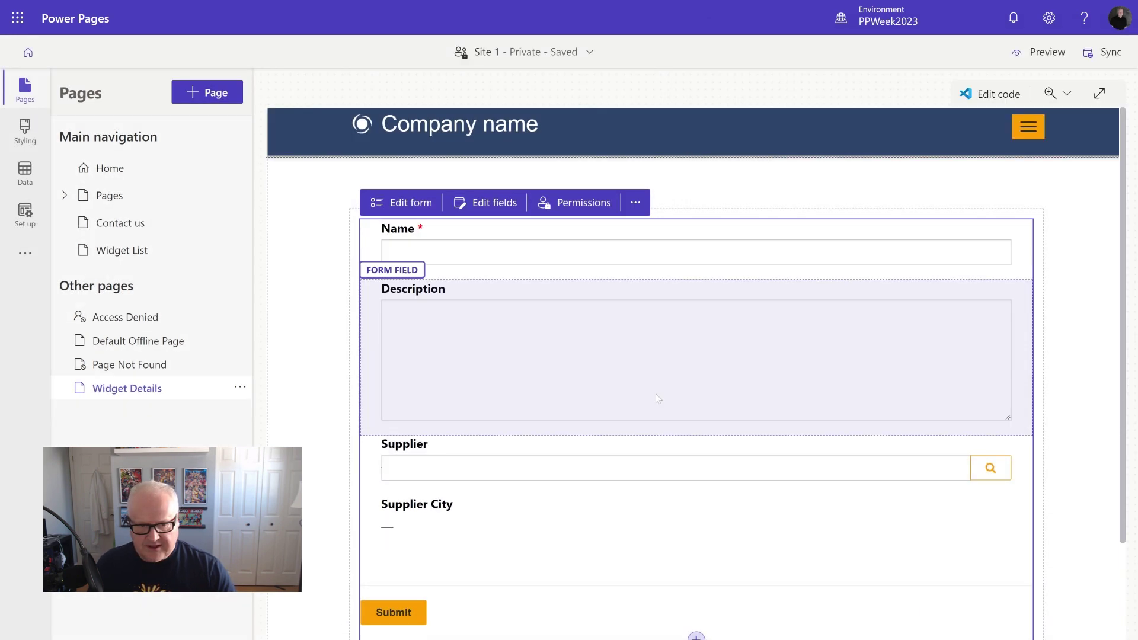
# Step: Enable the Edit record row action in the settings of the list on the Widget List page
pyautogui.click(160, 254)
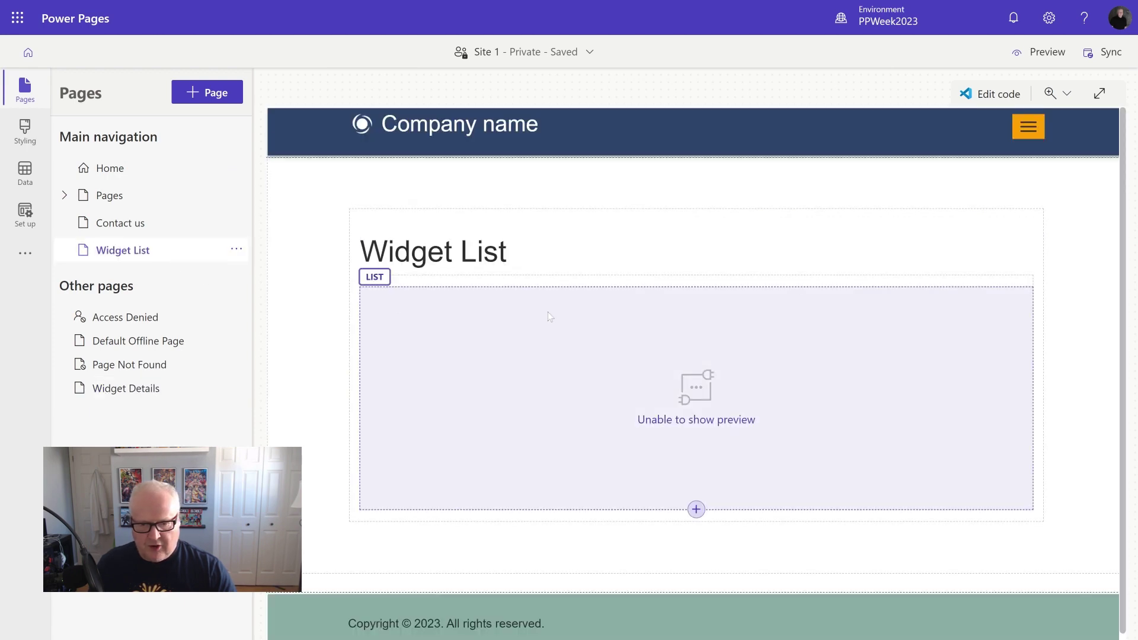
pyautogui.click(546, 314)
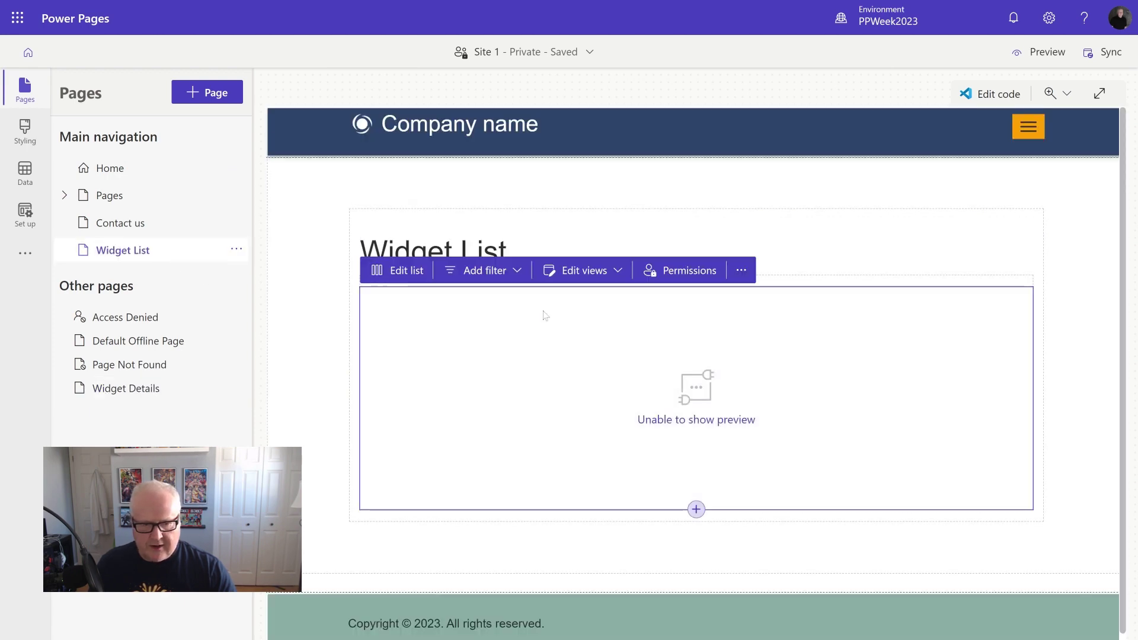
pyautogui.click(395, 271)
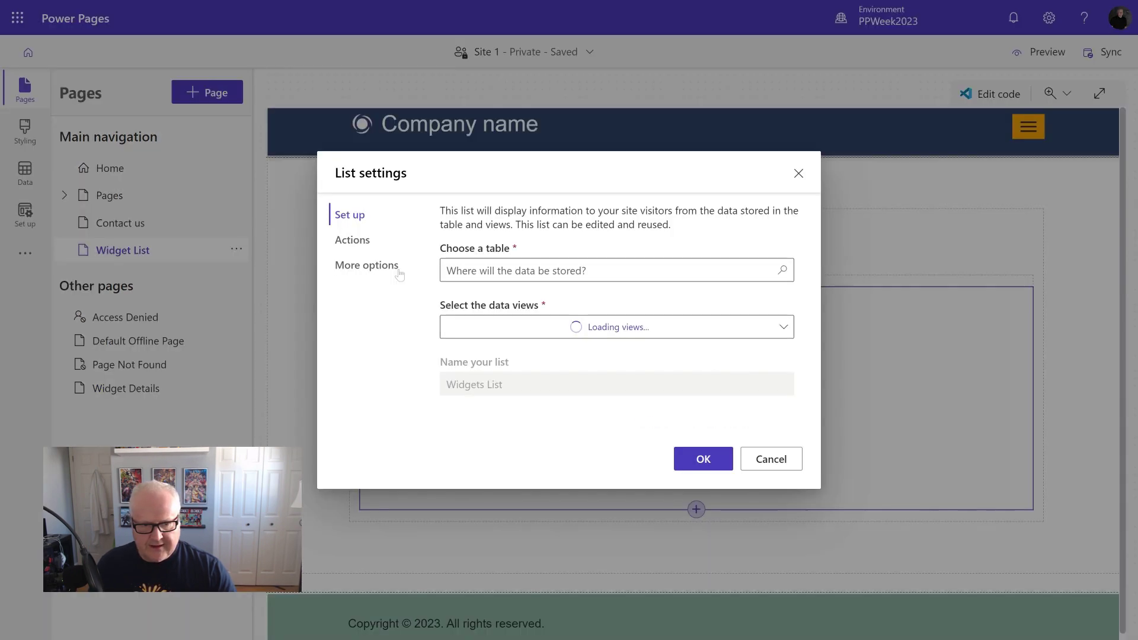
pyautogui.click(356, 241)
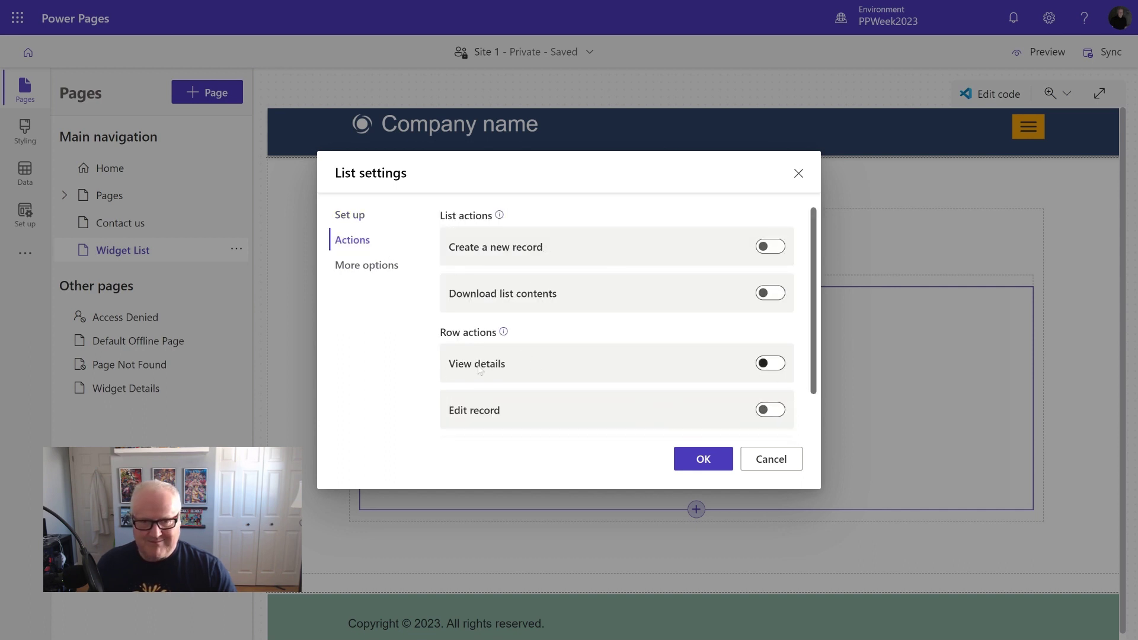
pyautogui.click(777, 417)
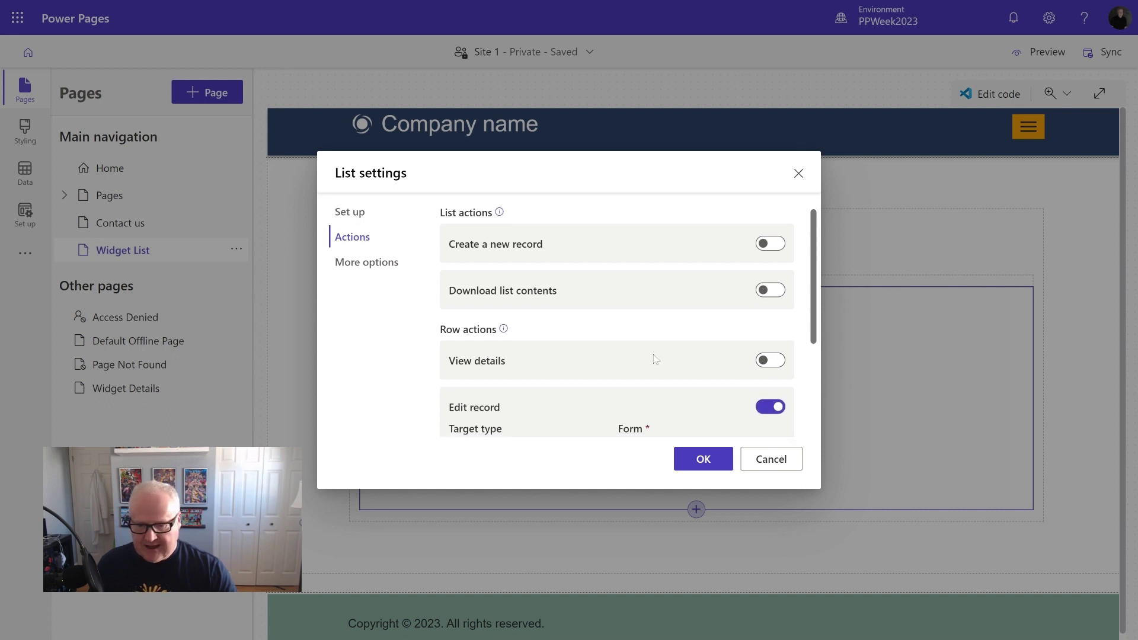
# Step: Set the Edit record action's target type to Webpage with Widget Details as the page, and apply the list settings
pyautogui.scroll(-3, 653, 354)
pyautogui.click(553, 313)
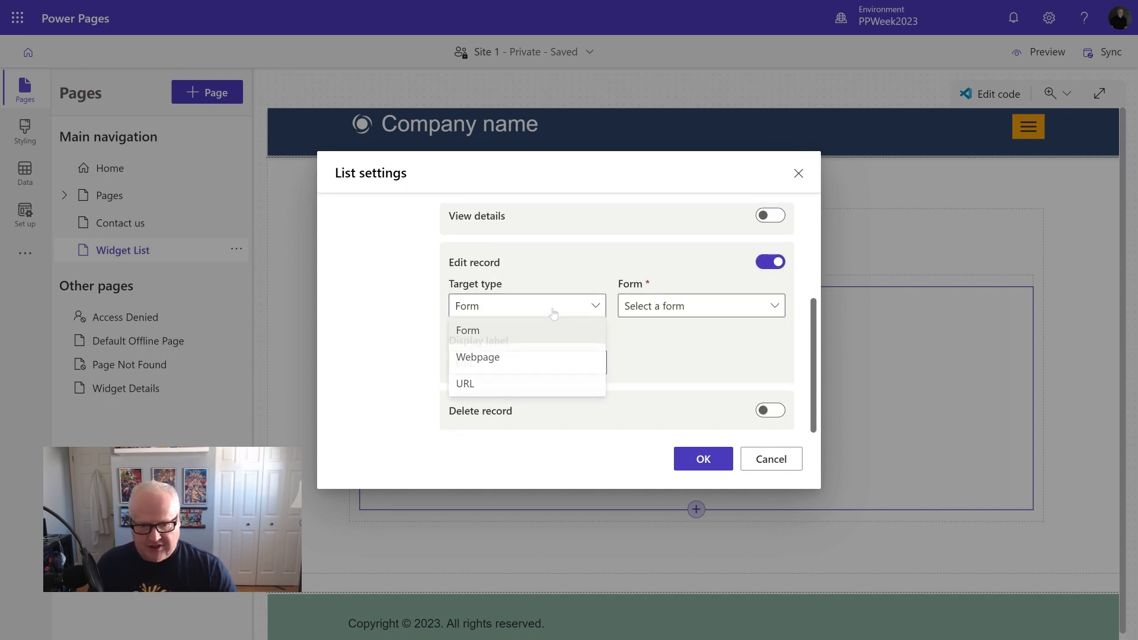
pyautogui.click(515, 358)
pyautogui.click(661, 308)
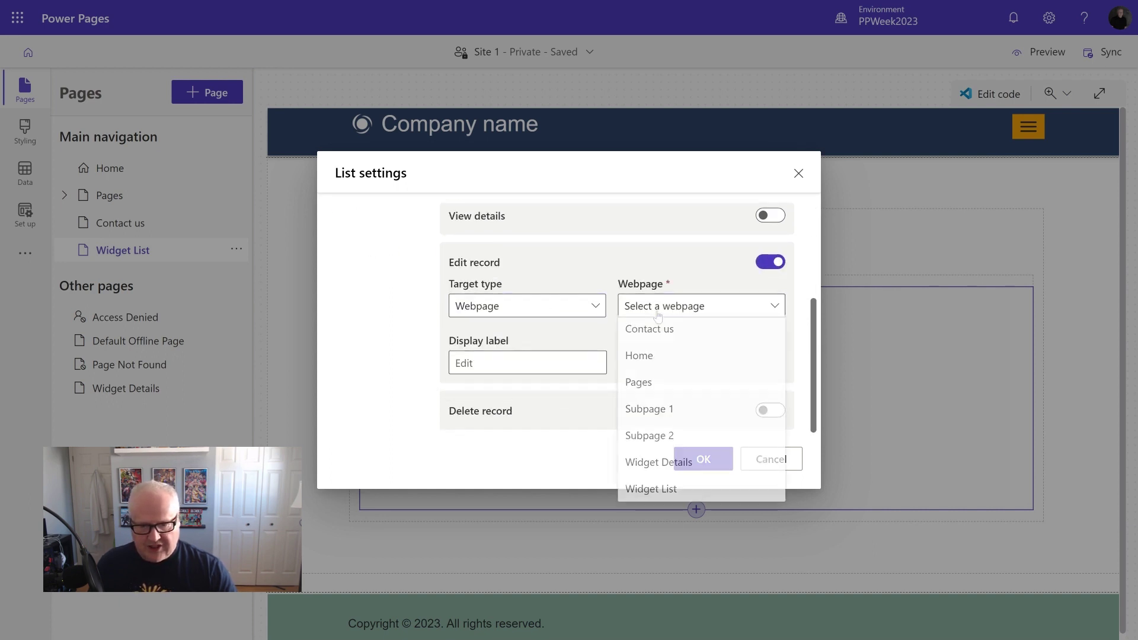
pyautogui.click(680, 465)
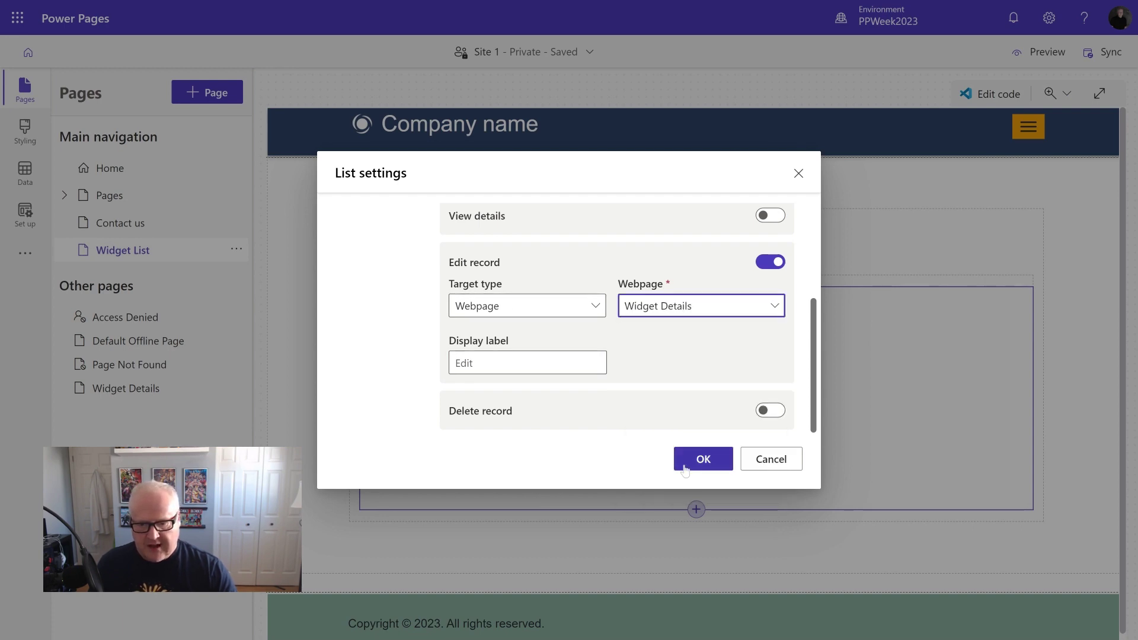
pyautogui.click(704, 460)
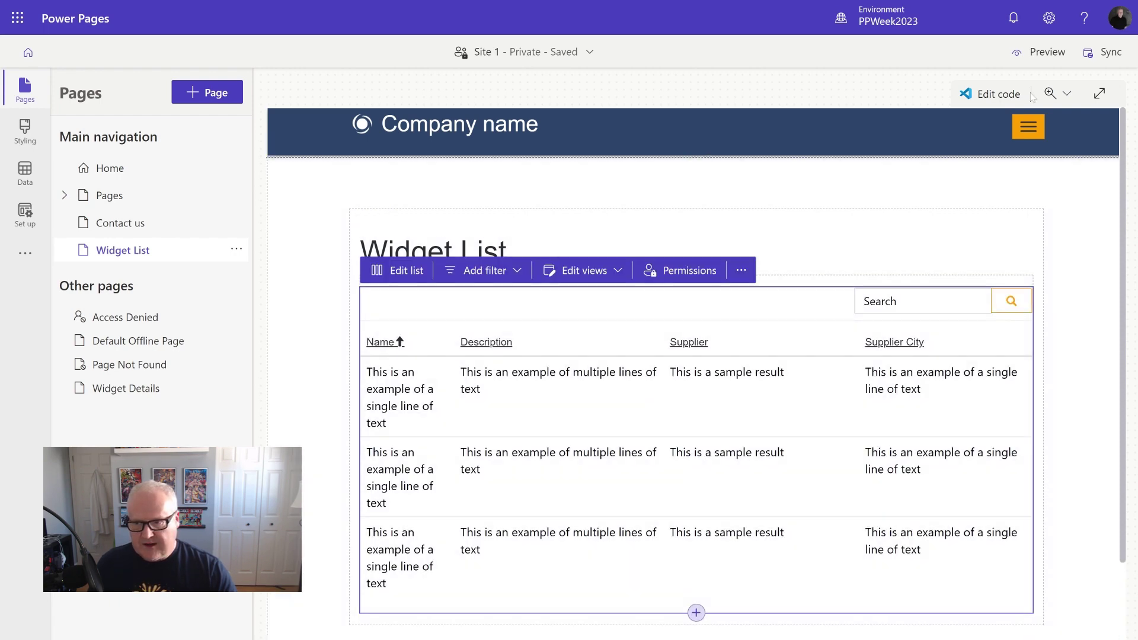
# Step: Preview the Widget List page in the browser, open Test Widget for editing and check its Supplier City field
pyautogui.click(1049, 54)
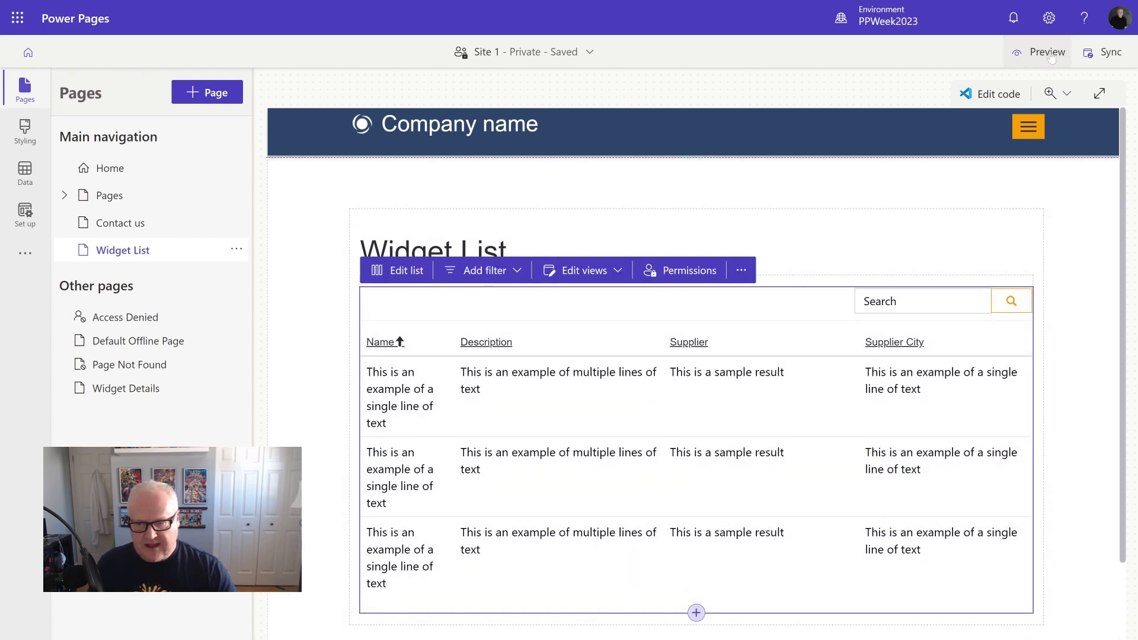
pyautogui.click(990, 95)
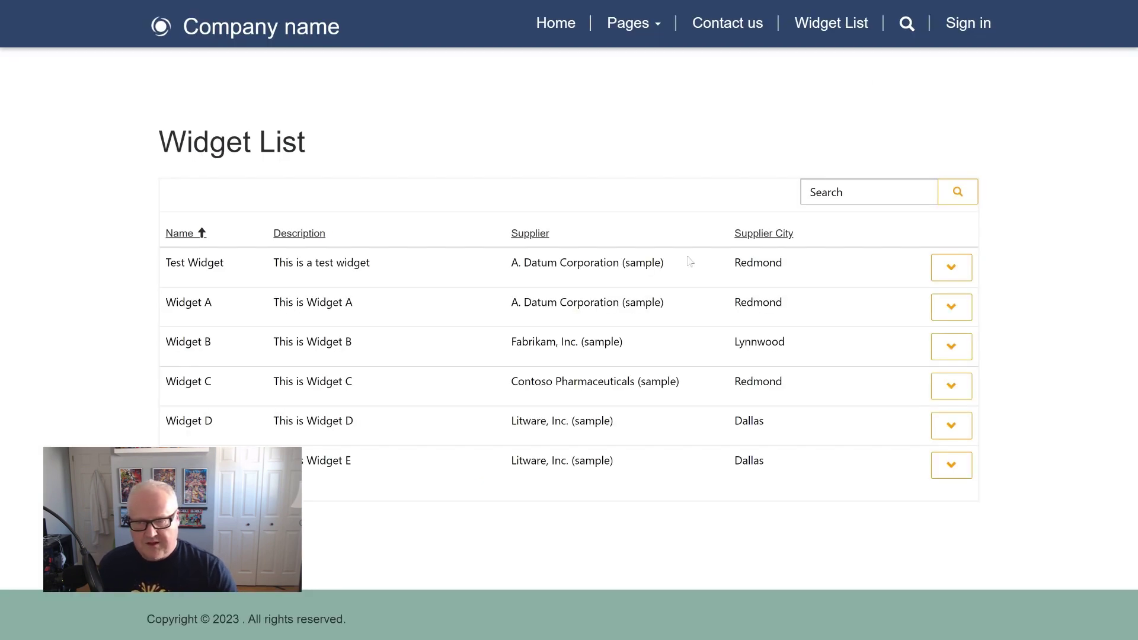
pyautogui.click(949, 269)
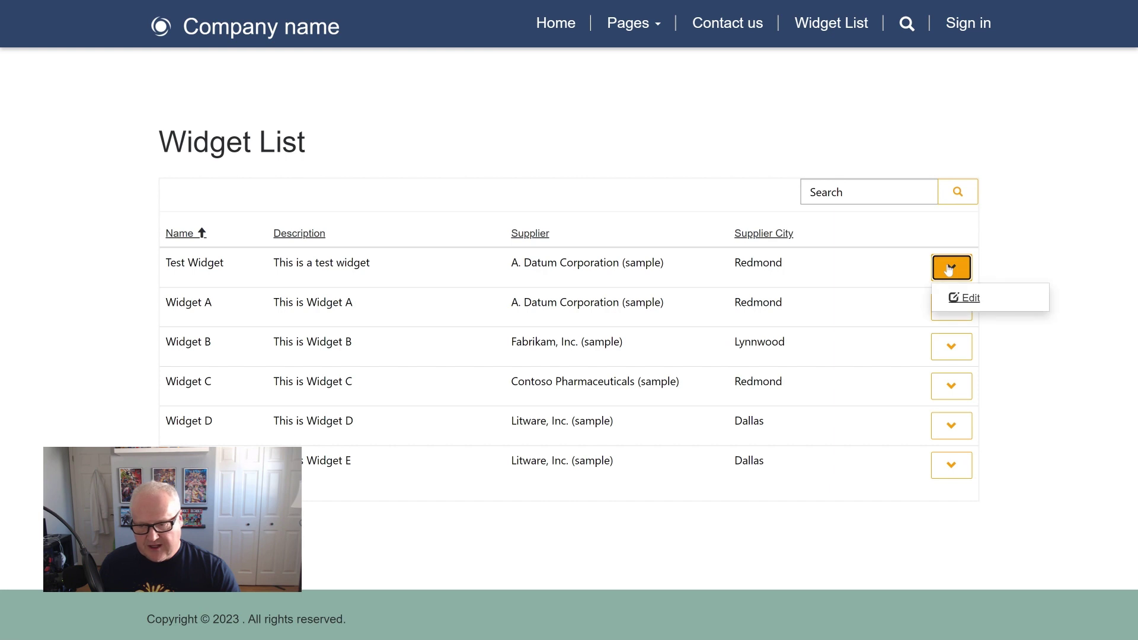
pyautogui.click(971, 303)
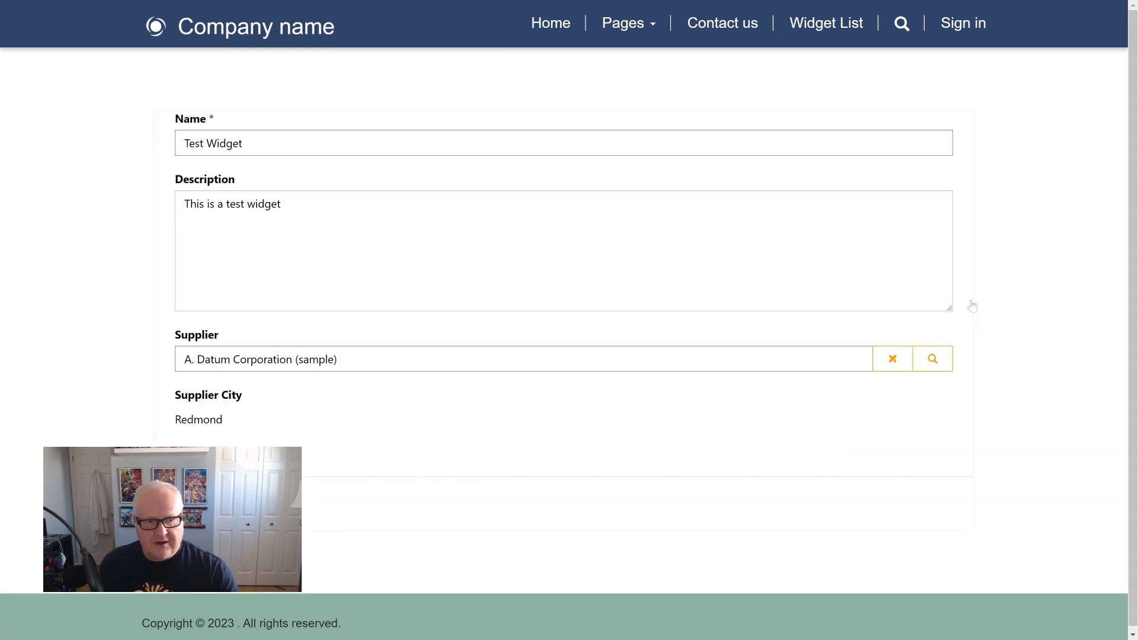
pyautogui.doubleClick(223, 421)
pyautogui.click(267, 417)
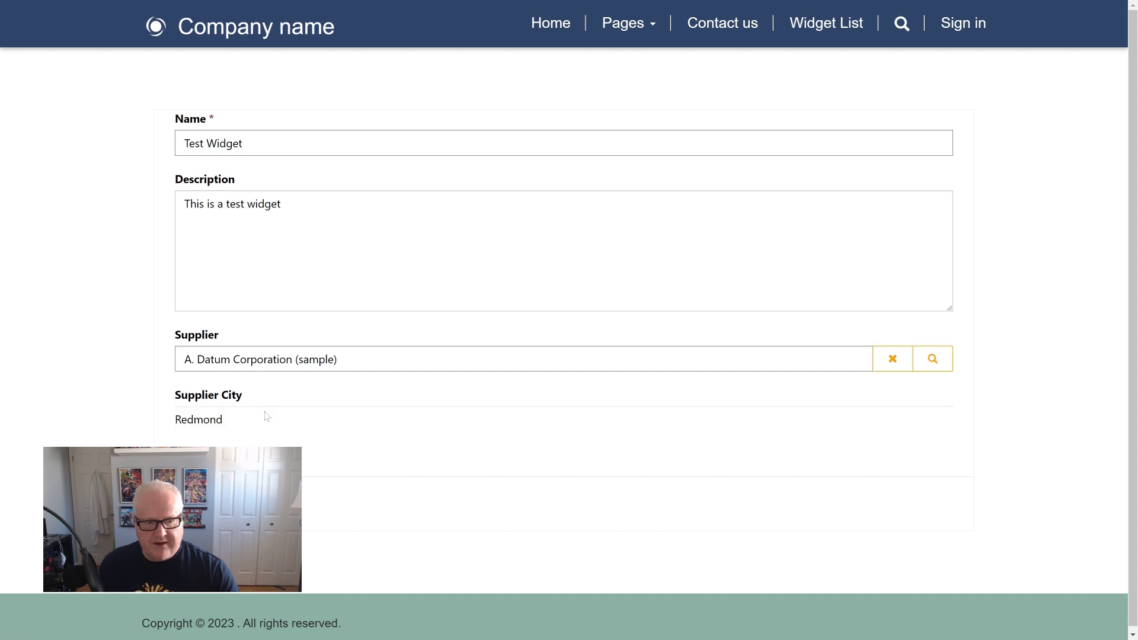